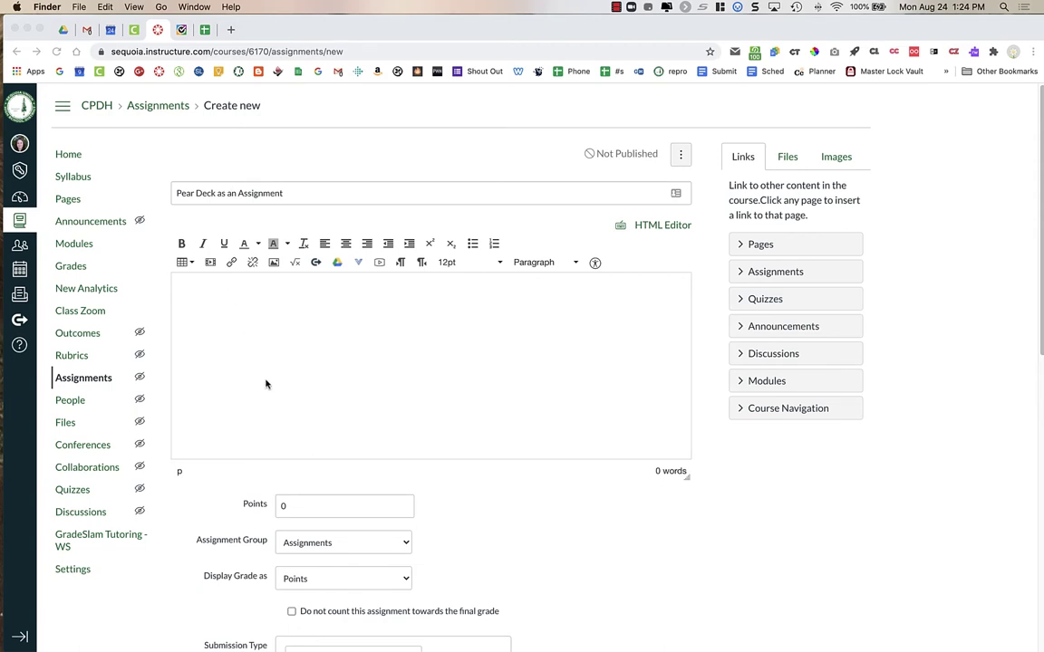
# Step: Clear the assignment's Points value and scroll down to the External Tool options
pyautogui.scroll(-8, 266, 384)
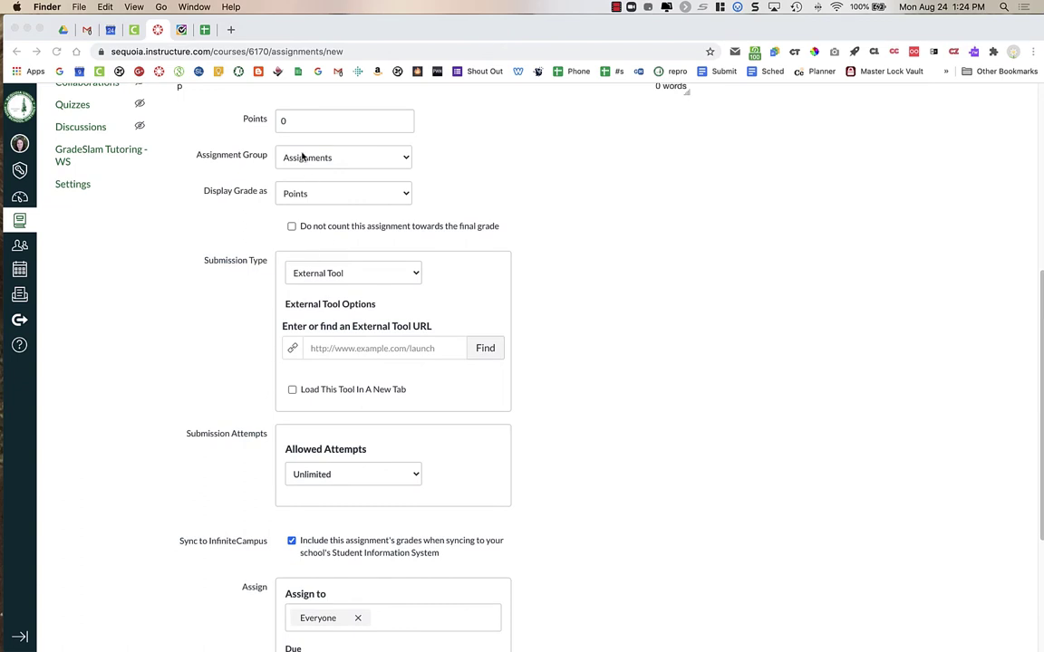
pyautogui.click(283, 122)
pyautogui.press('BackSpace')
pyautogui.scroll(-2, 283, 318)
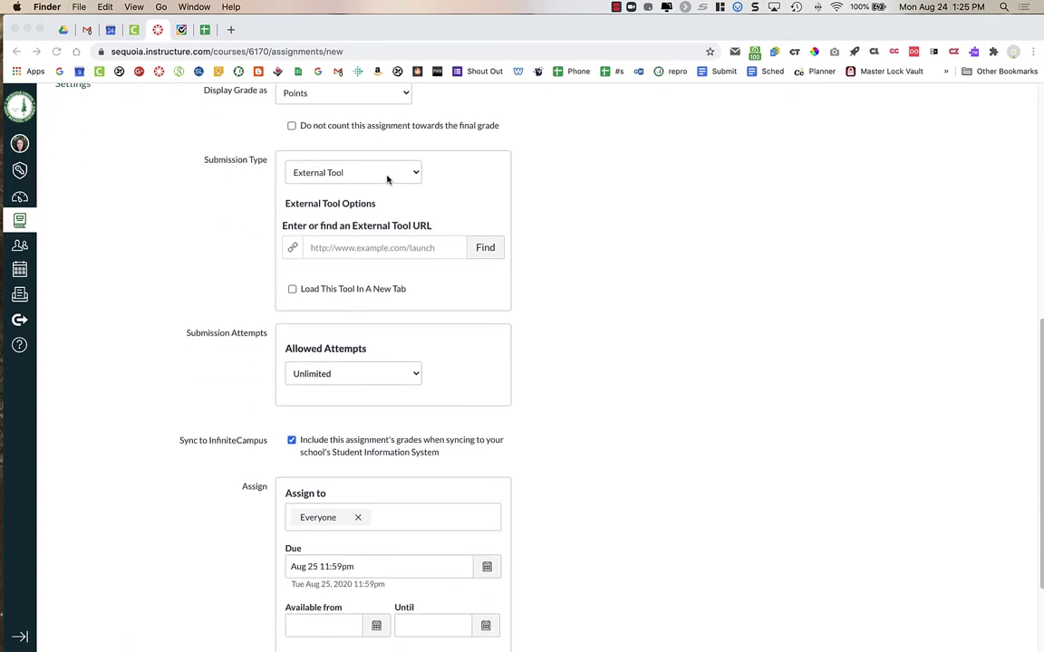
pyautogui.click(485, 250)
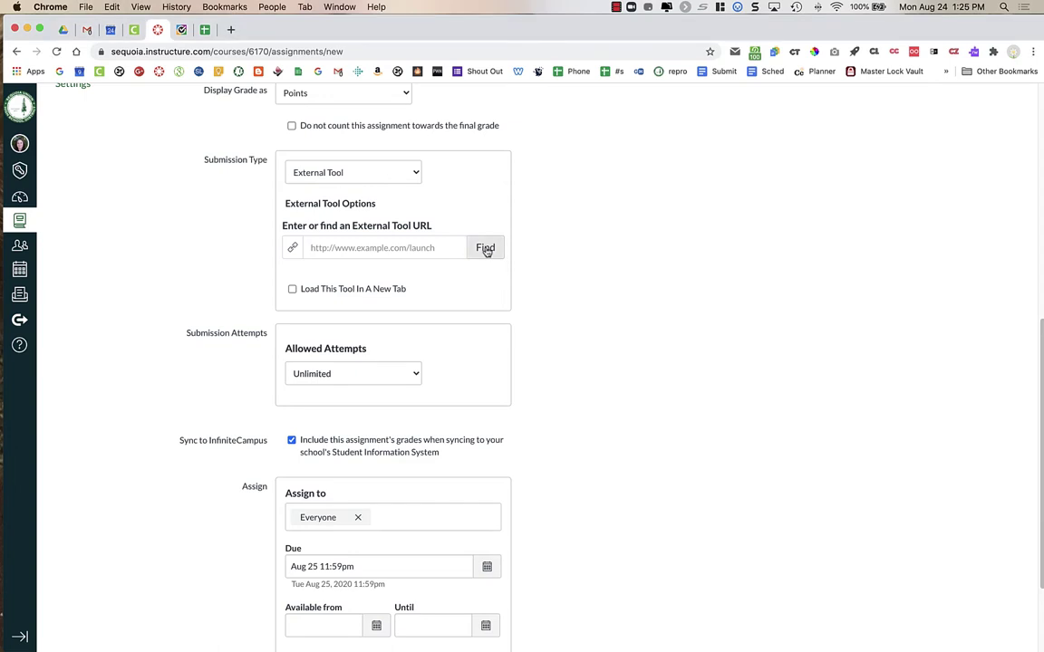
# Step: Choose Pear Deck from the Configure External Tool list and save 'Pear Deck as an Assignment'
pyautogui.click(486, 250)
pyautogui.scroll(-5, 495, 403)
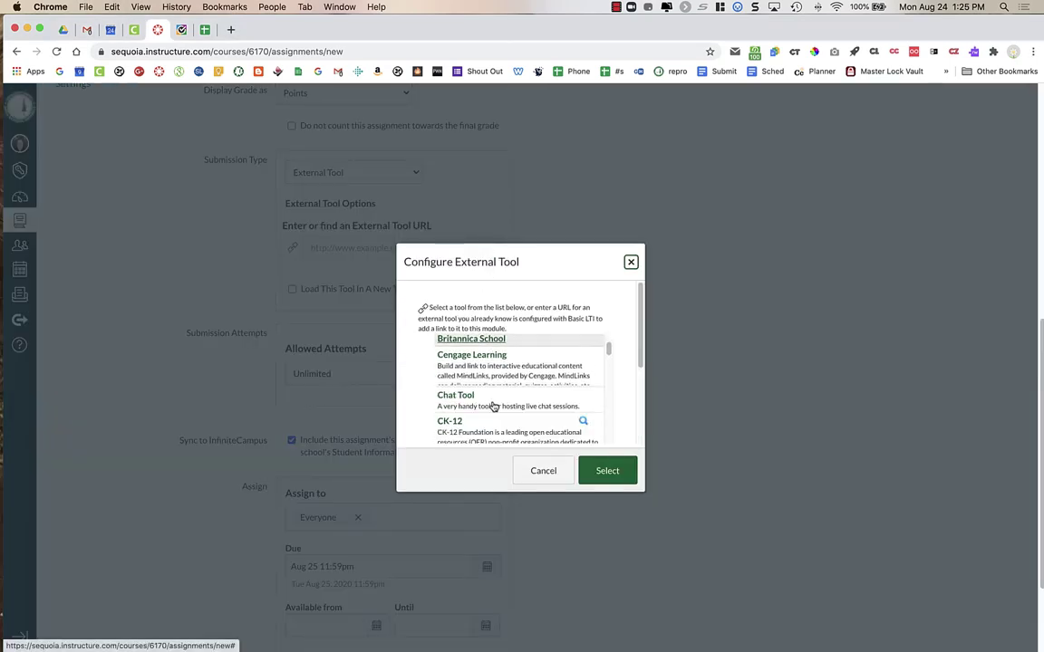
pyautogui.scroll(-10, 495, 406)
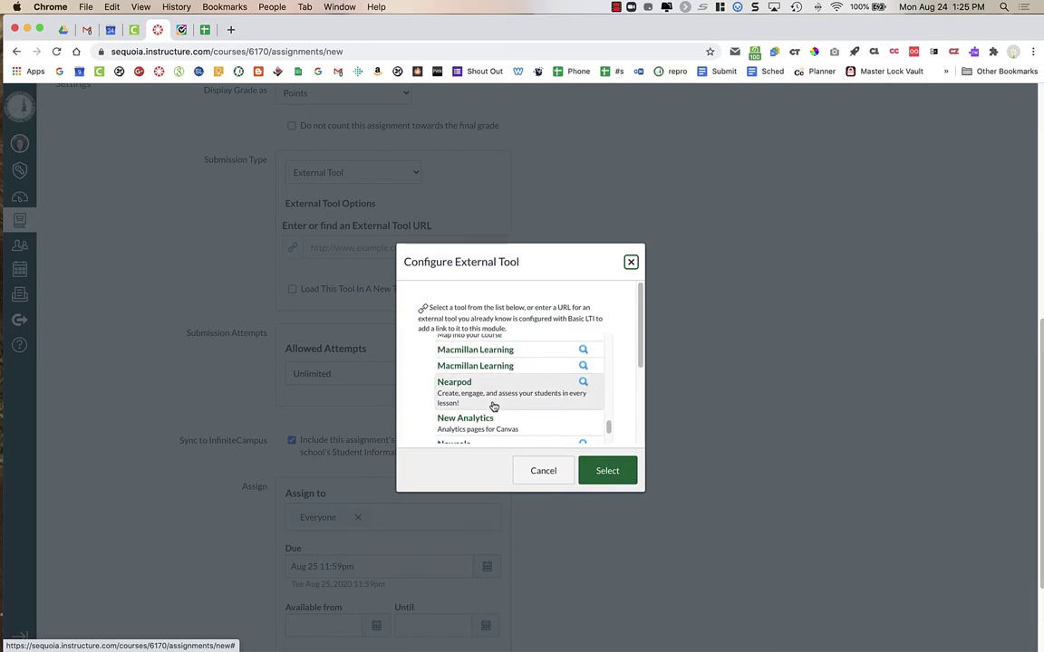
pyautogui.scroll(-3, 494, 406)
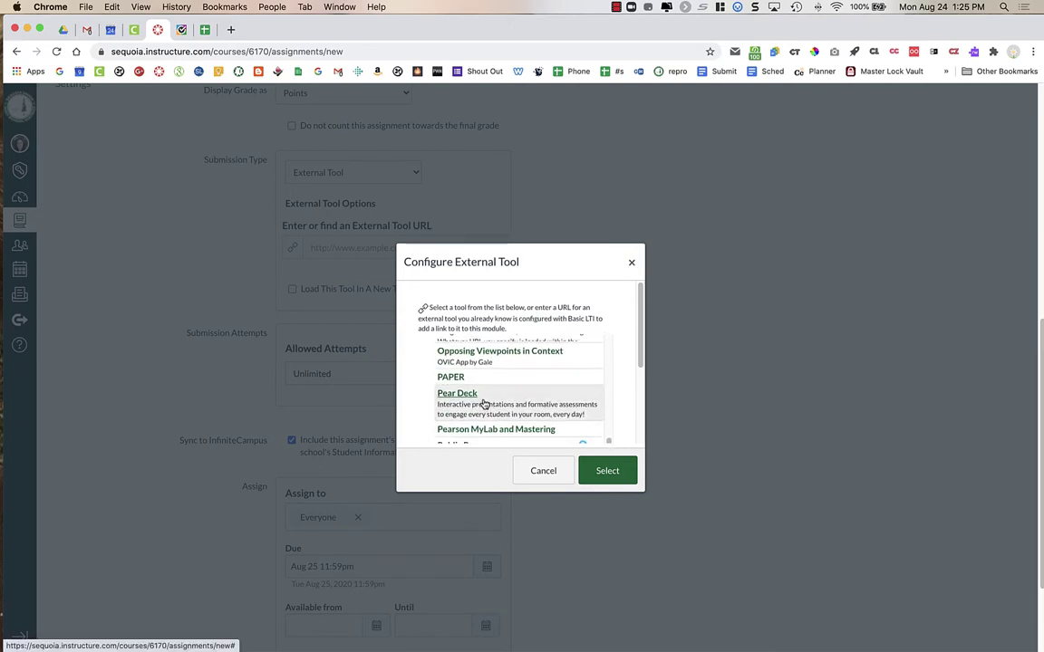
pyautogui.click(533, 419)
pyautogui.click(609, 471)
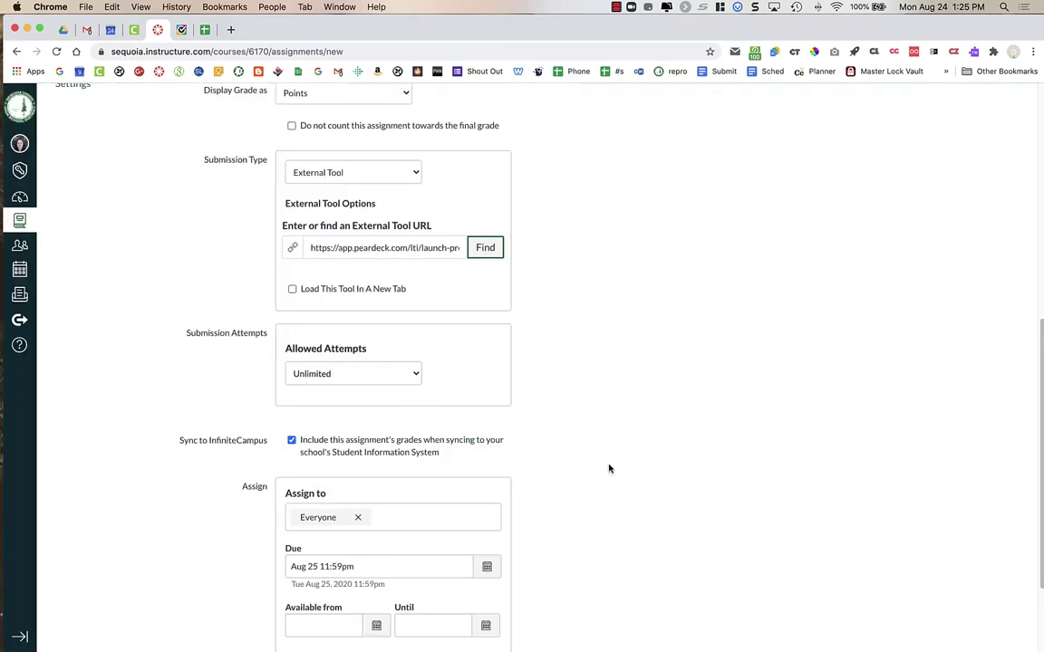
pyautogui.scroll(-3, 593, 461)
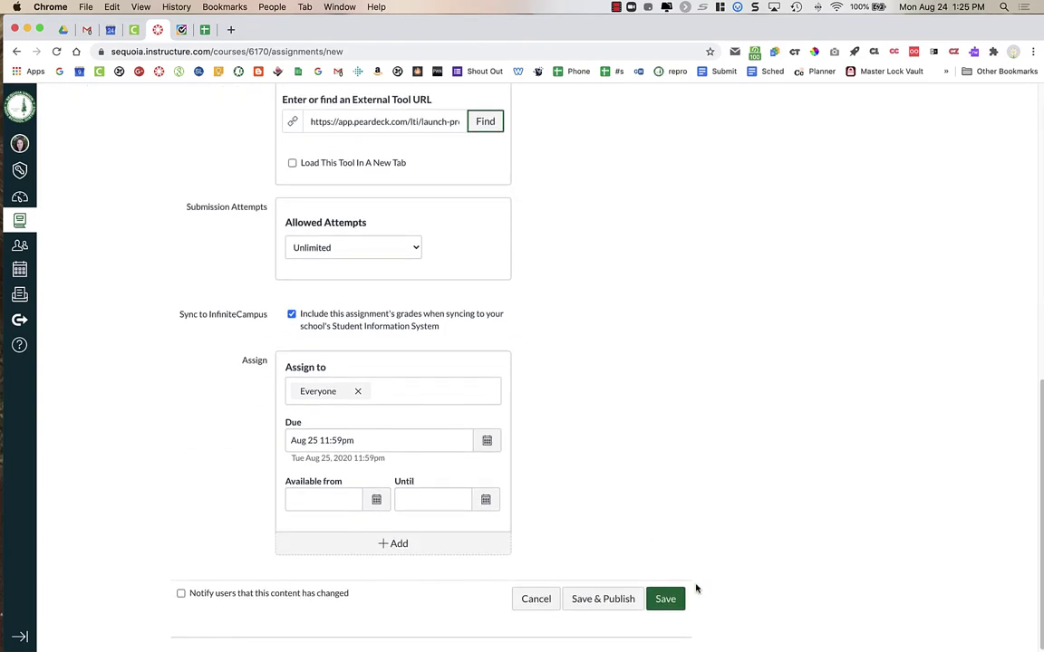
pyautogui.click(666, 599)
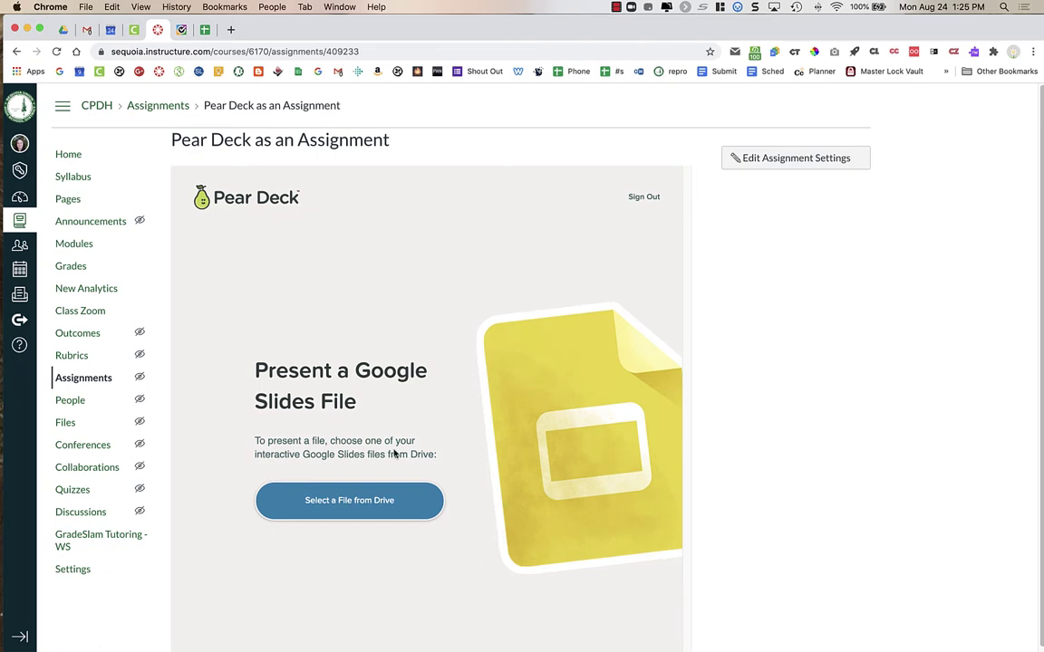
# Step: Search Google Drive for 'engagement' and attach the Engagement Strategies slide deck
pyautogui.click(368, 512)
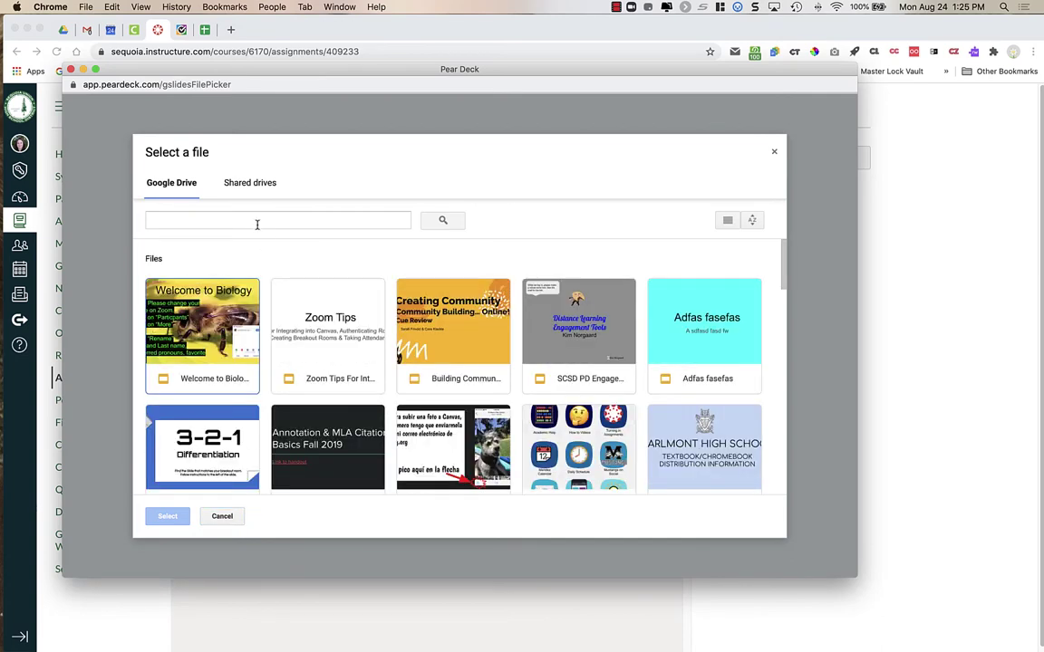
pyautogui.click(257, 222)
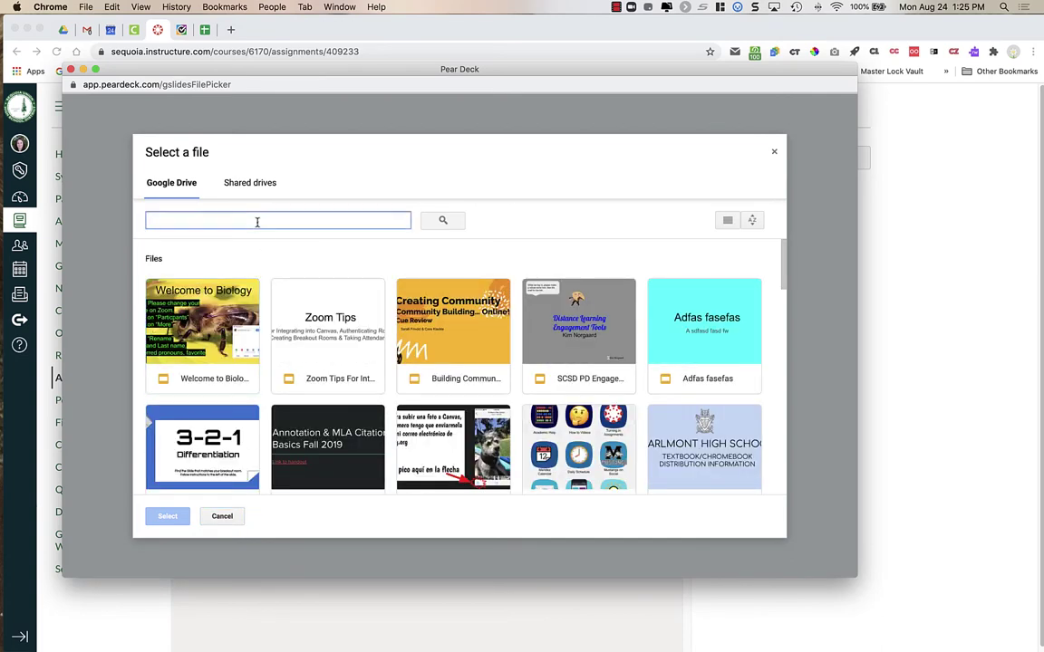
pyautogui.write('engage')
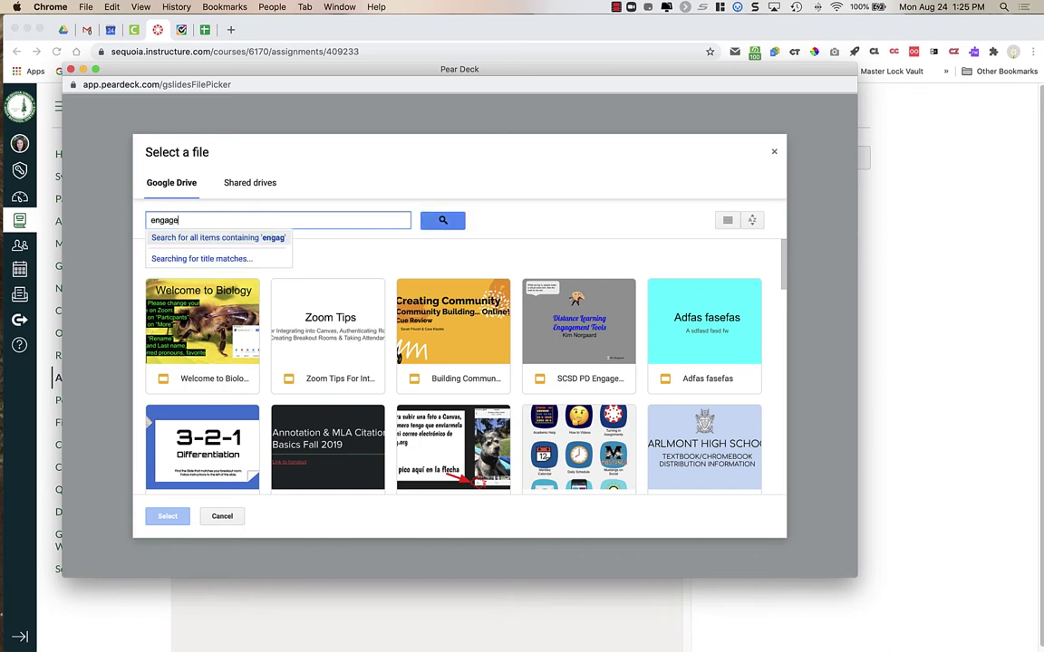
pyautogui.write('ment')
pyautogui.click(441, 227)
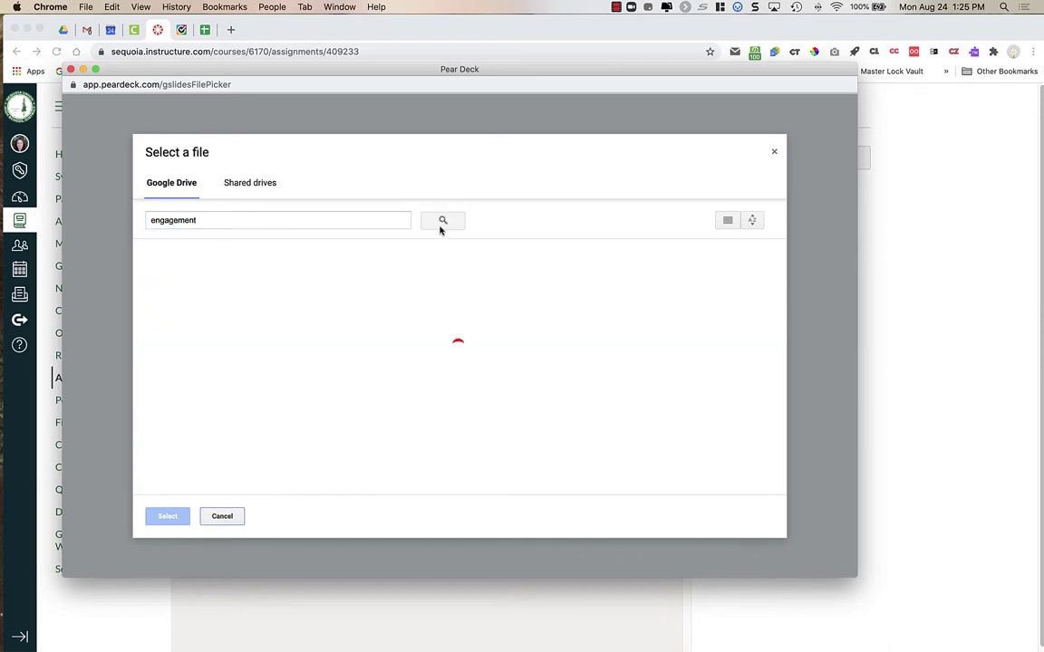
pyautogui.click(218, 311)
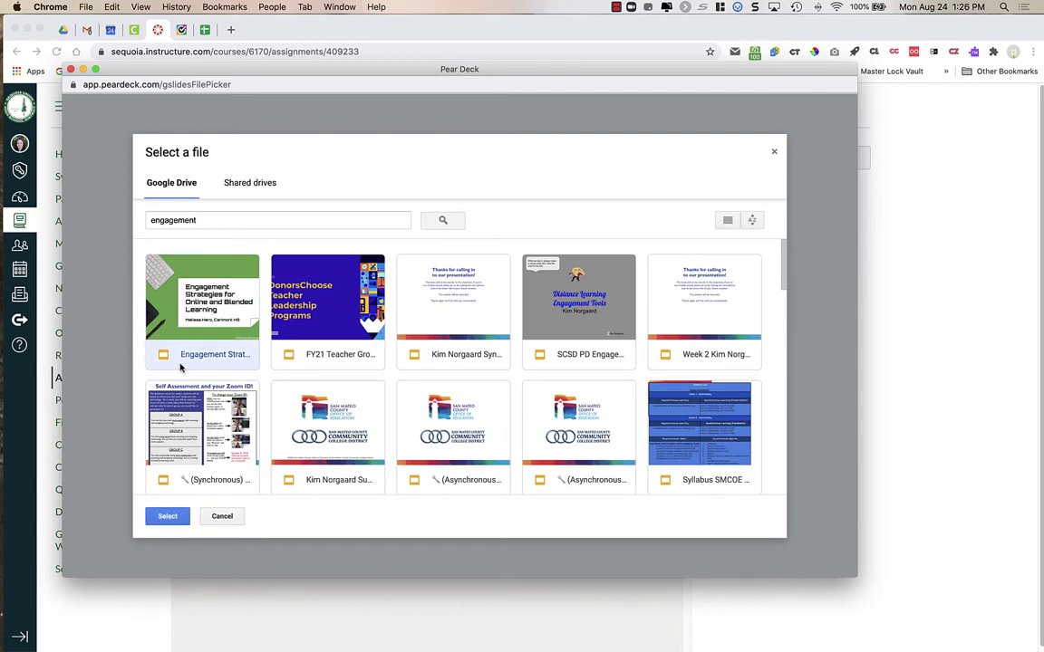
pyautogui.click(167, 517)
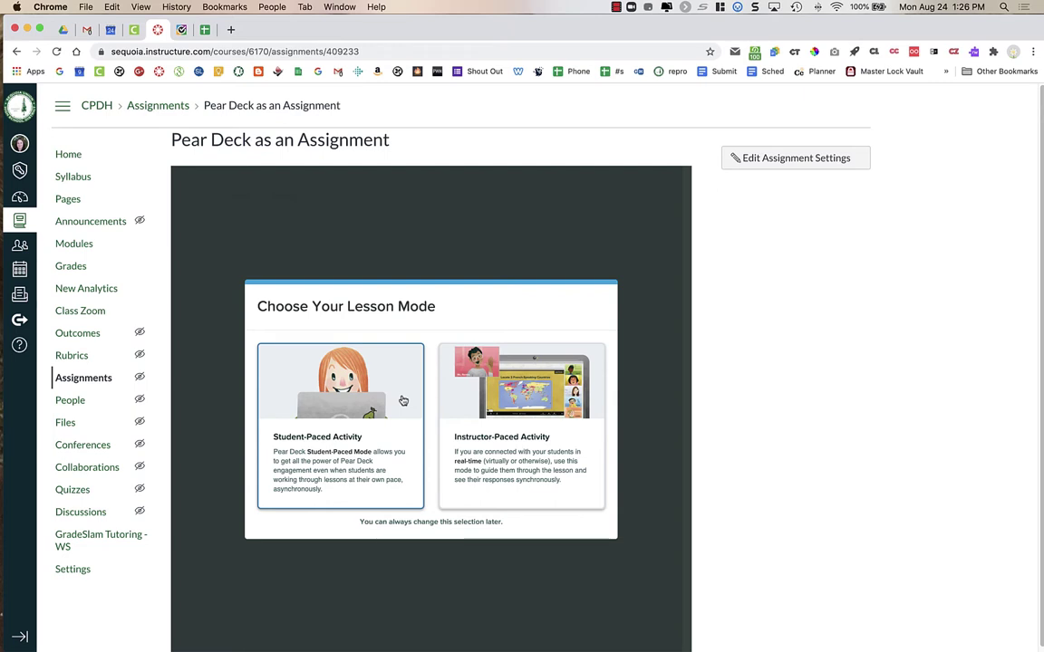
# Step: Launch the deck as an Instructor-Paced Activity, then go to the course Modules page
pyautogui.click(497, 405)
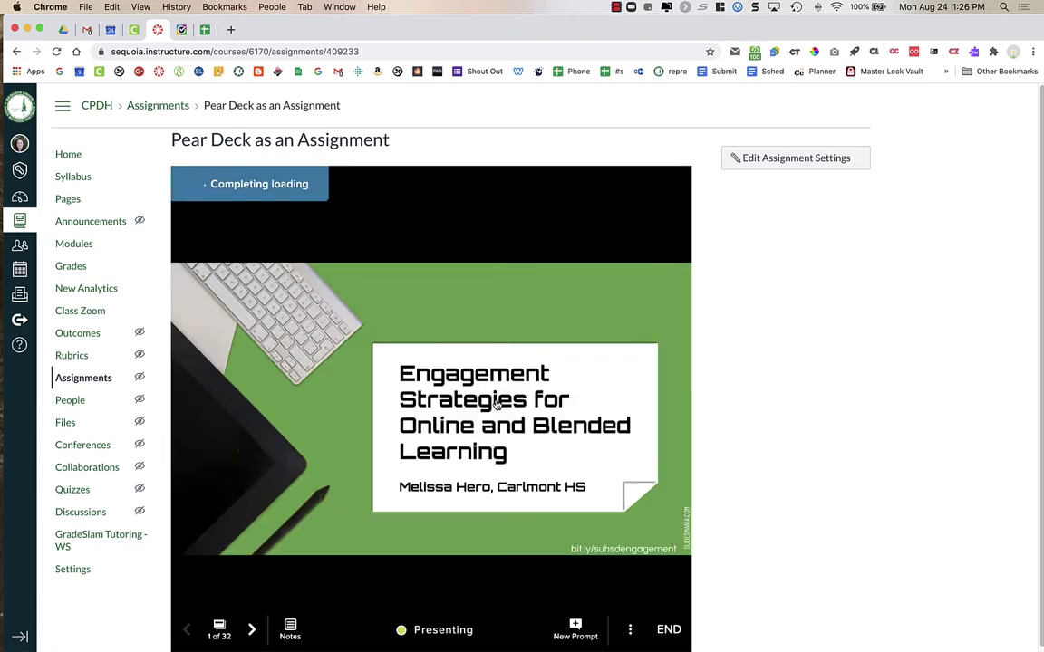
pyautogui.scroll(-1, 521, 383)
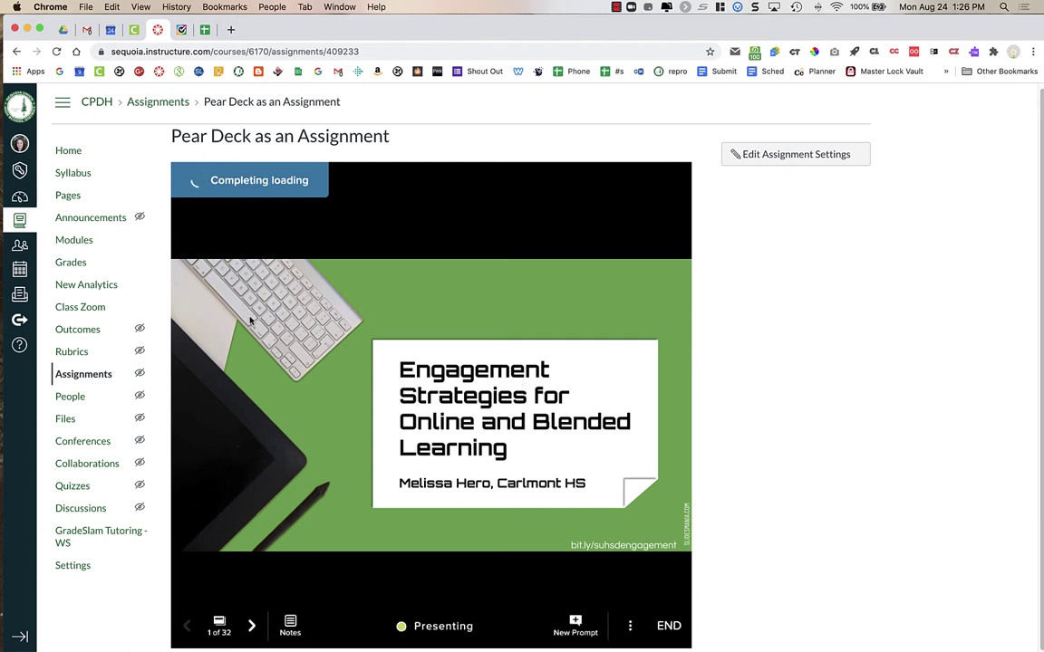
pyautogui.click(89, 243)
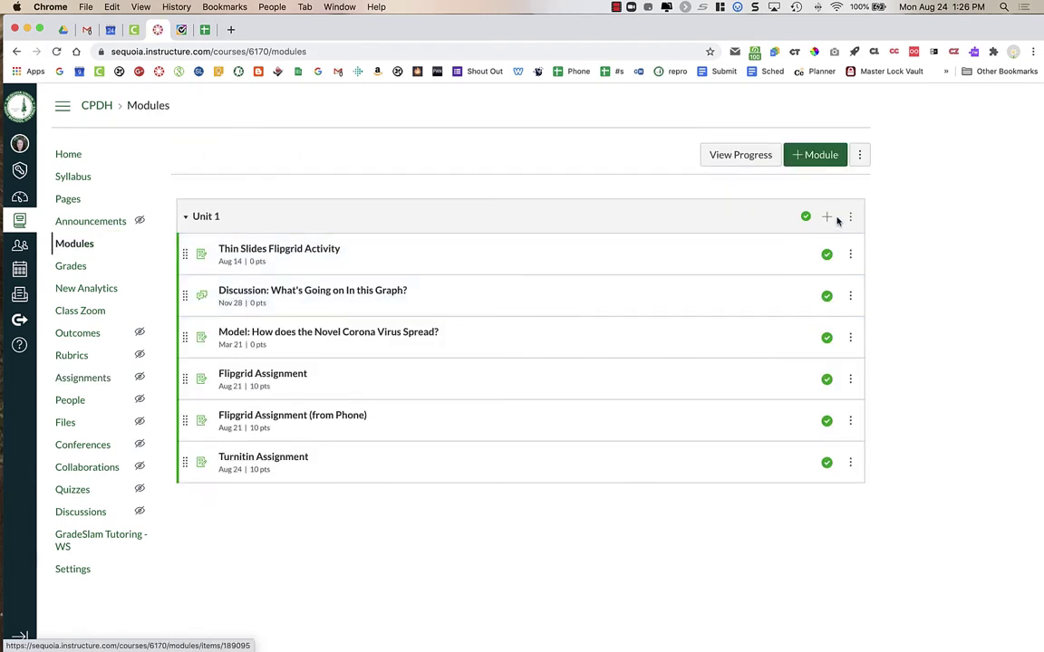
# Step: Add 'Pear Deck as an Assignment' to Unit 1, publish it, and open the item
pyautogui.click(827, 218)
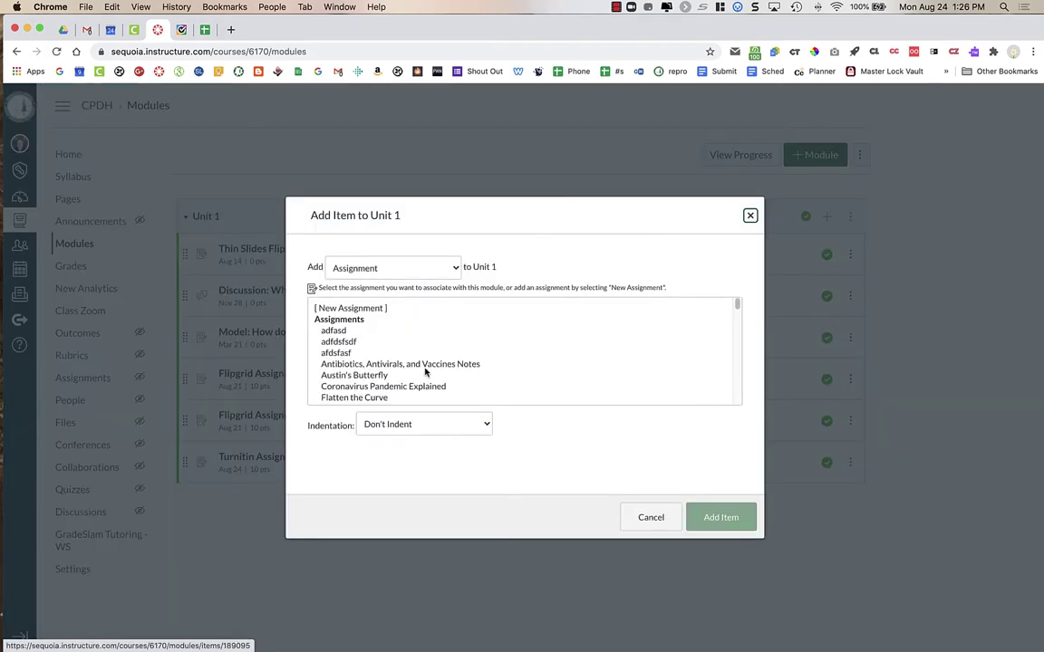
pyautogui.scroll(-2, 426, 367)
pyautogui.scroll(-5, 425, 371)
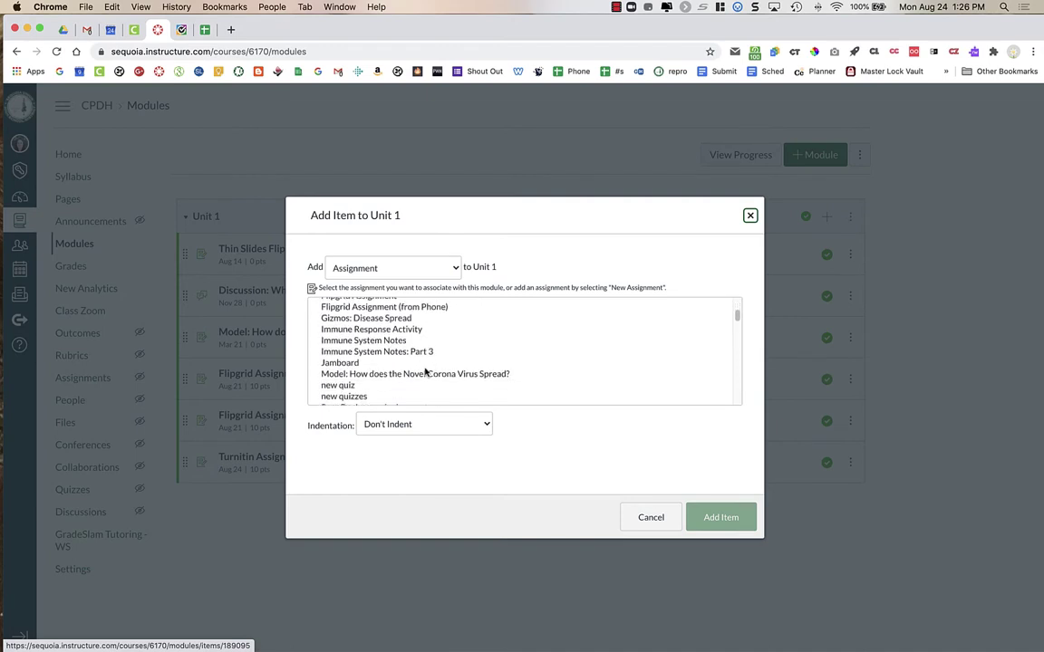
pyautogui.click(419, 363)
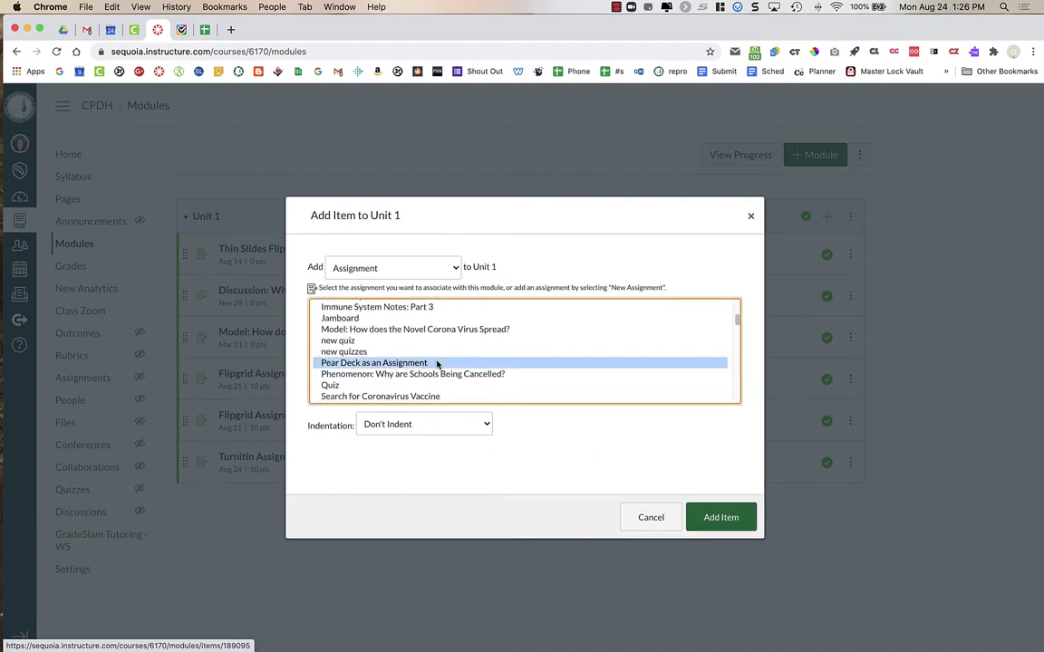
pyautogui.click(744, 519)
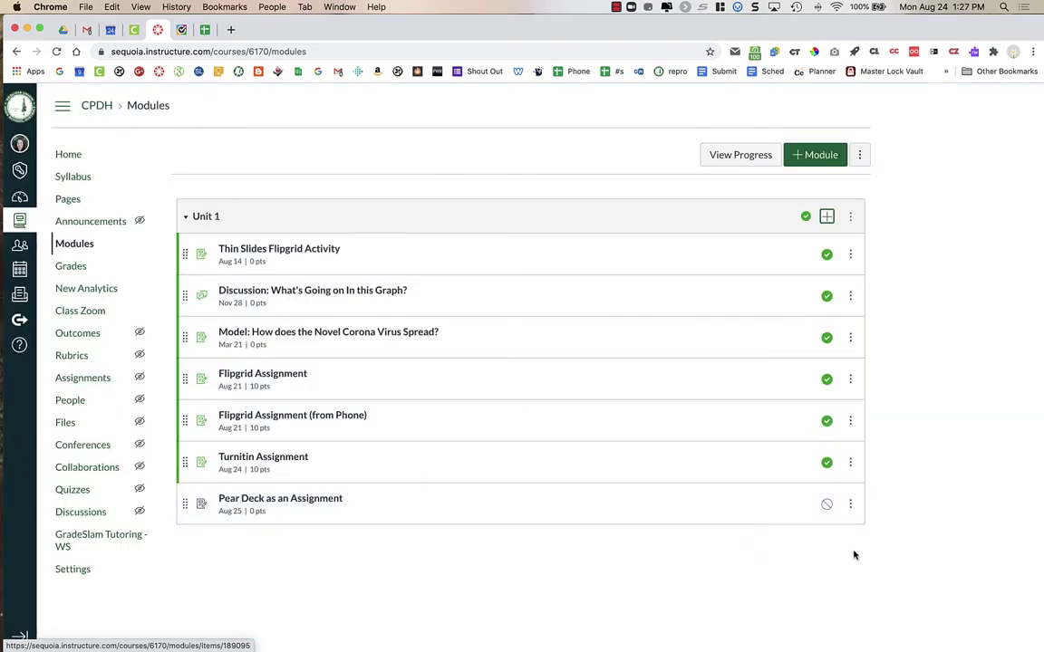
pyautogui.click(826, 506)
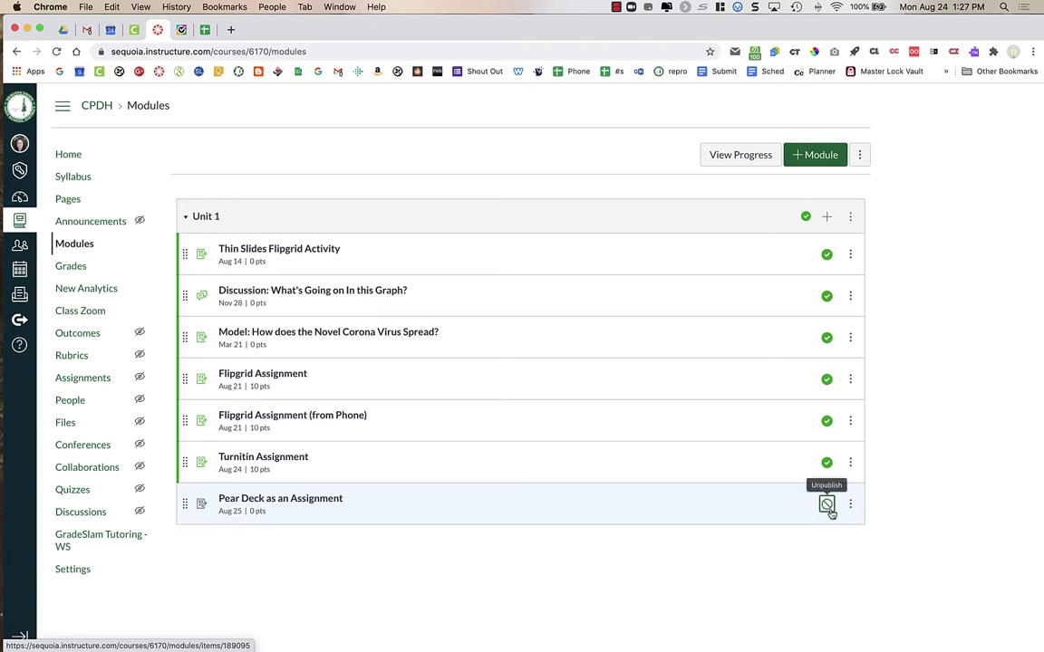
pyautogui.click(290, 502)
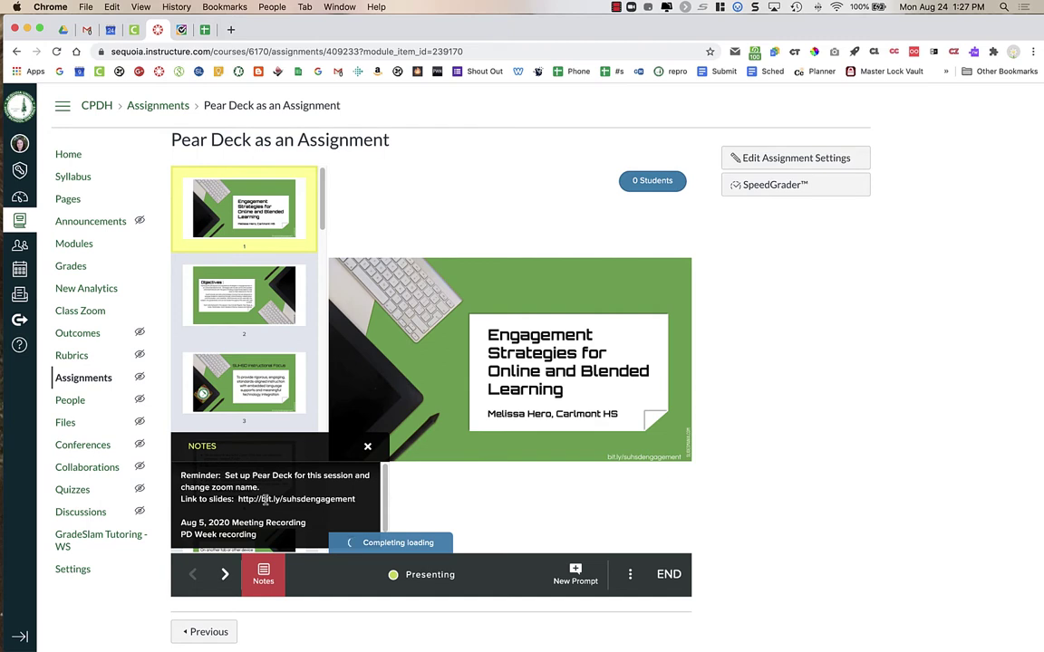
# Step: Hide the slide notes and open the Pear Deck projector view in a new tab
pyautogui.click(368, 449)
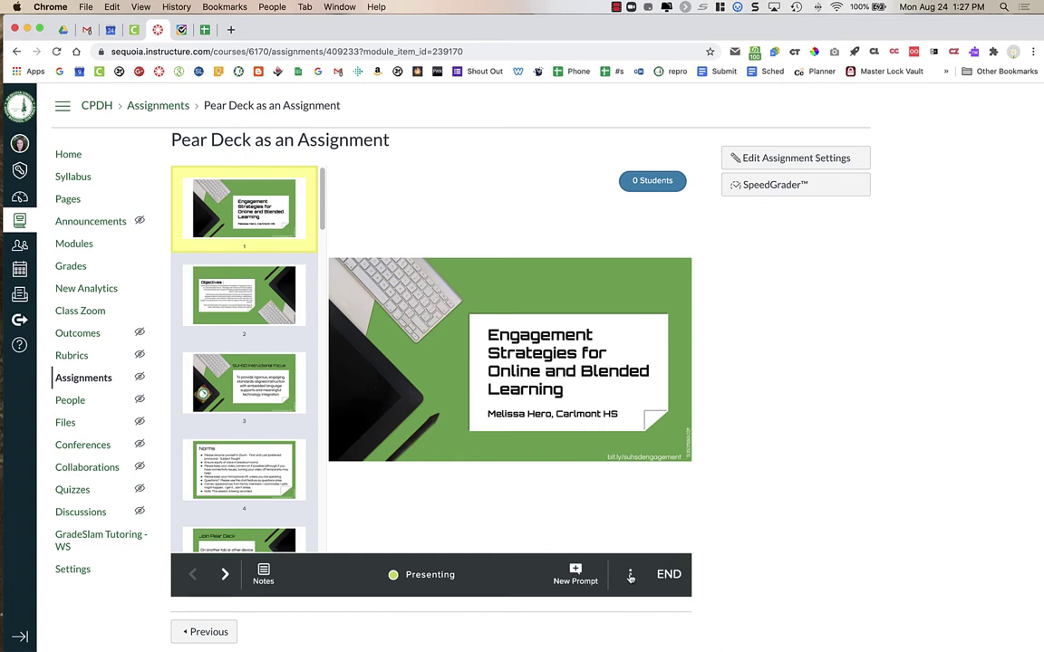
pyautogui.click(630, 578)
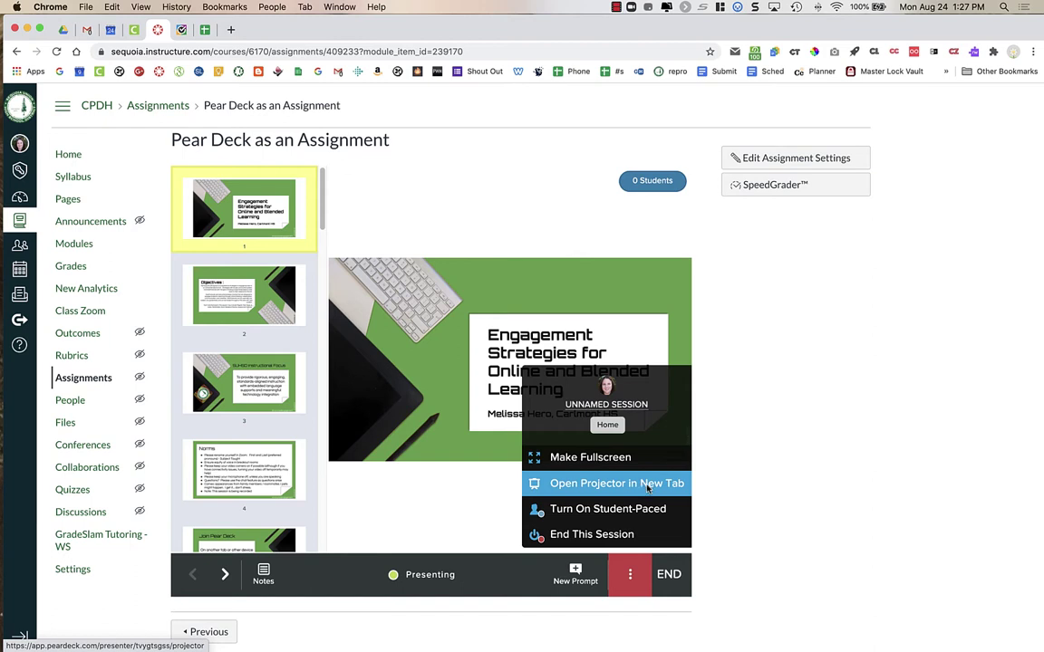
pyautogui.click(643, 487)
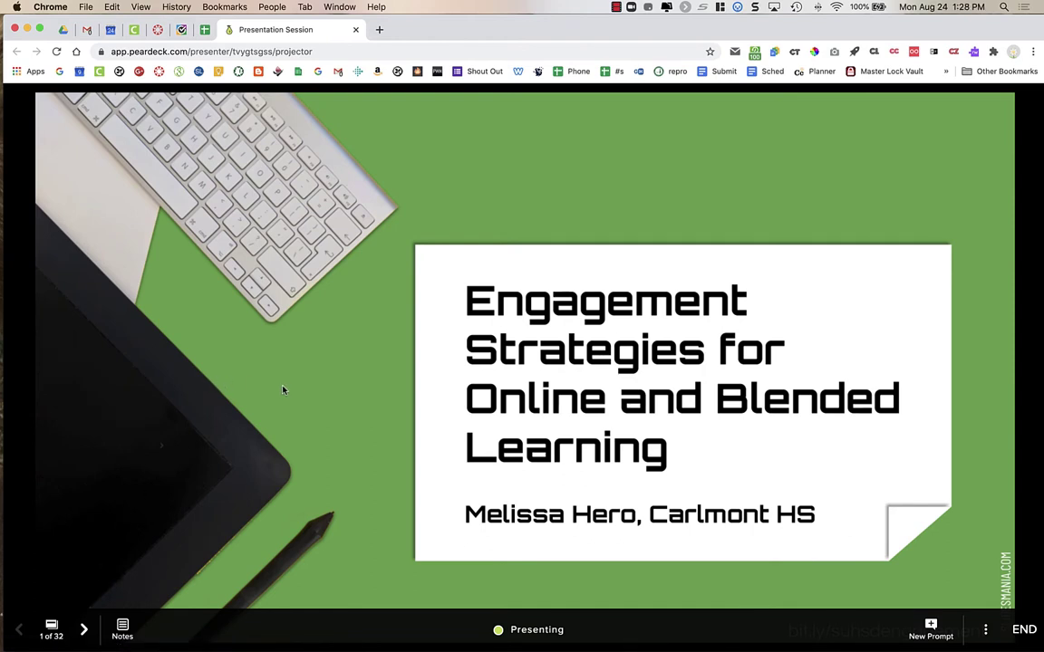
# Step: Check the session options menu and the Canvas assignment tab, then return to the presentation
pyautogui.click(986, 631)
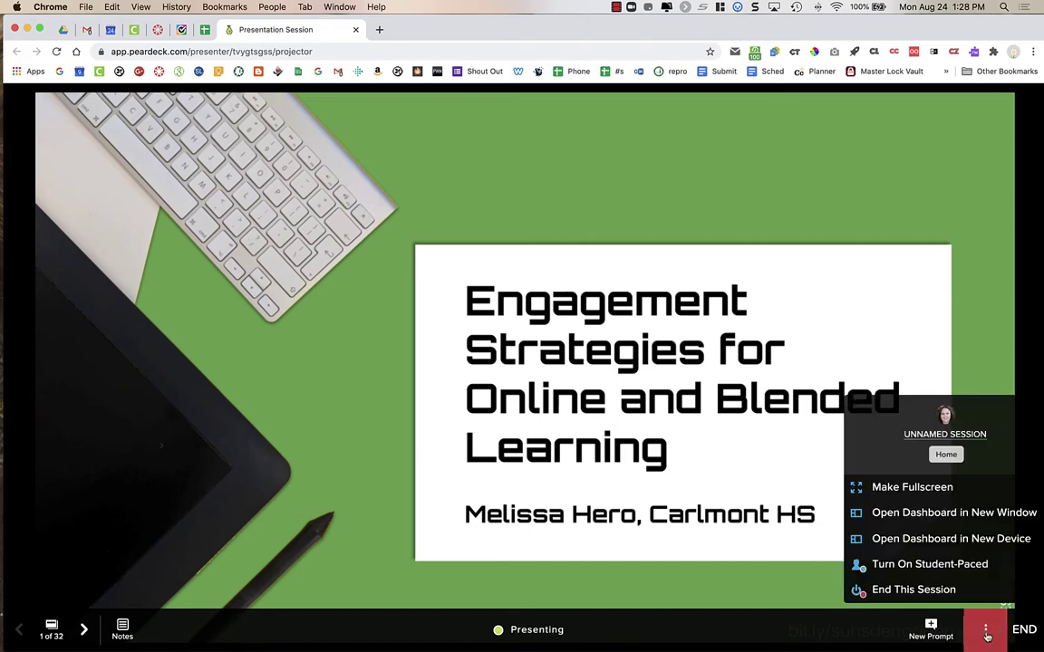
pyautogui.click(969, 522)
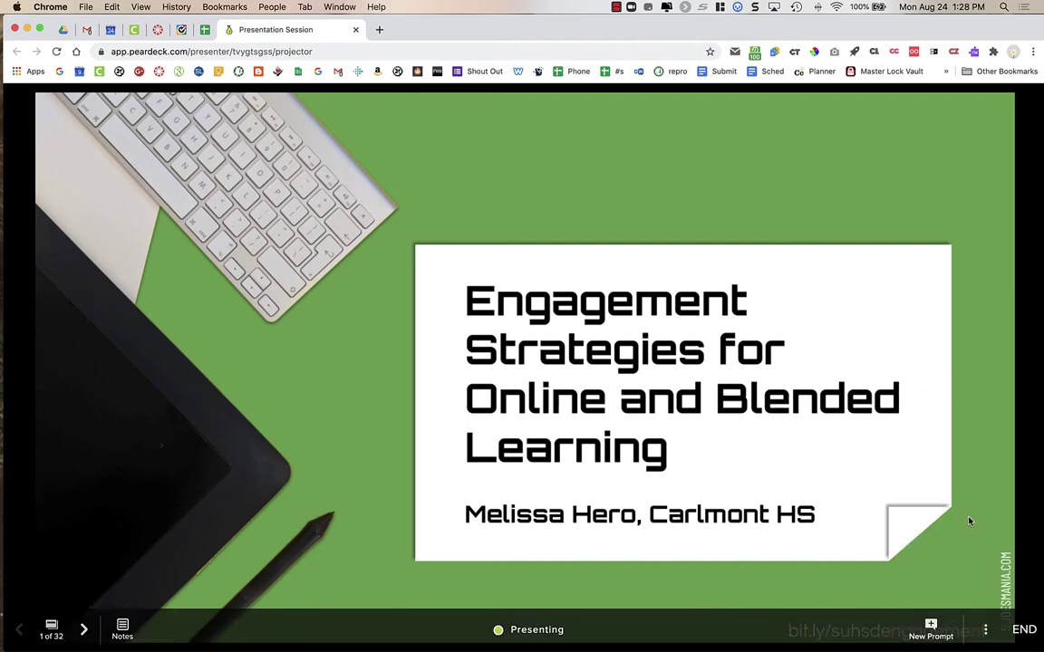
pyautogui.moveTo(985, 630)
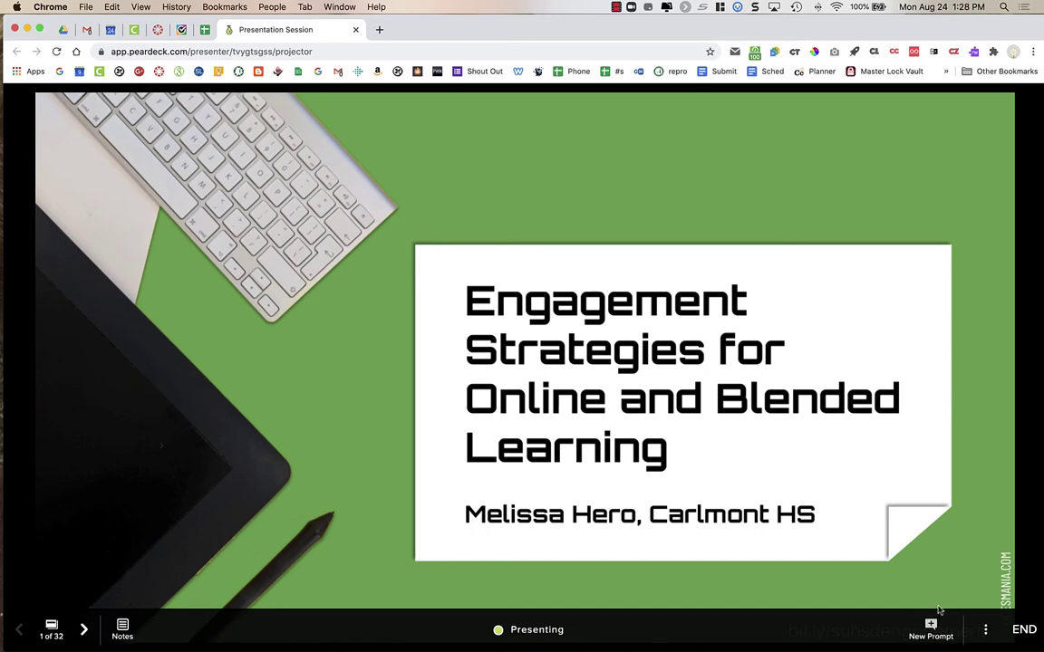
pyautogui.click(158, 31)
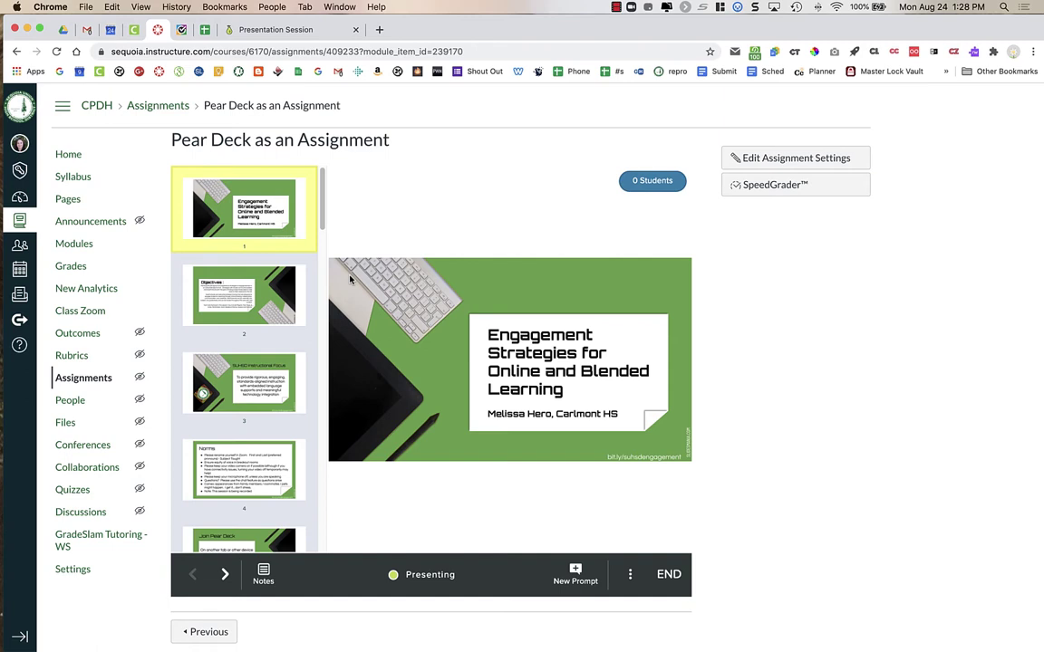
pyautogui.click(270, 30)
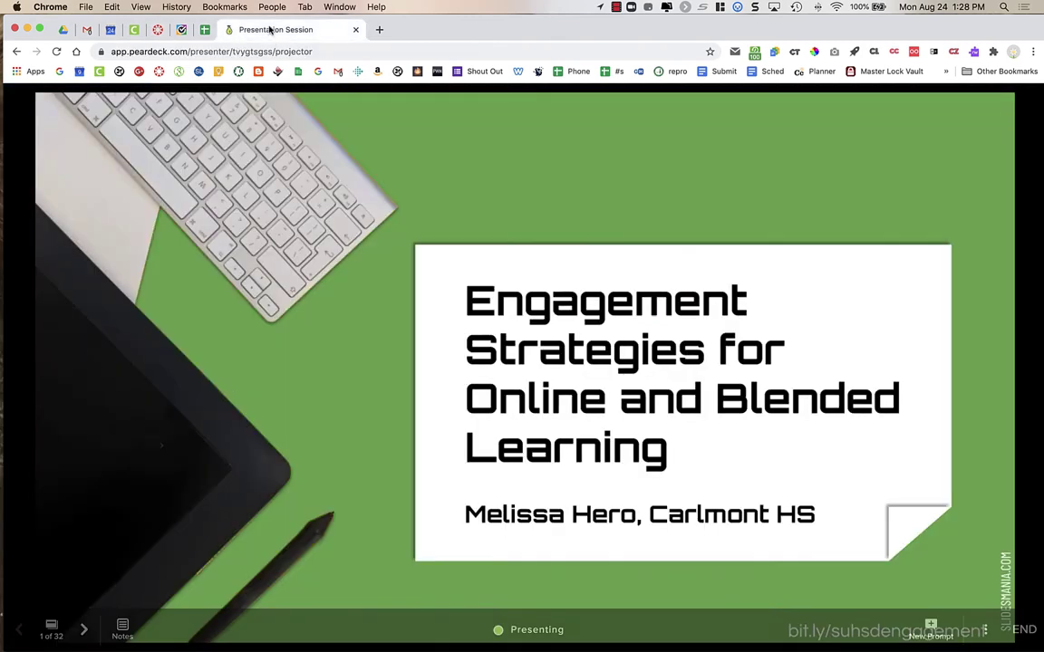
# Step: Open the teacher dashboard in its own window, move it off-screen, and switch to the student desktop
pyautogui.click(986, 636)
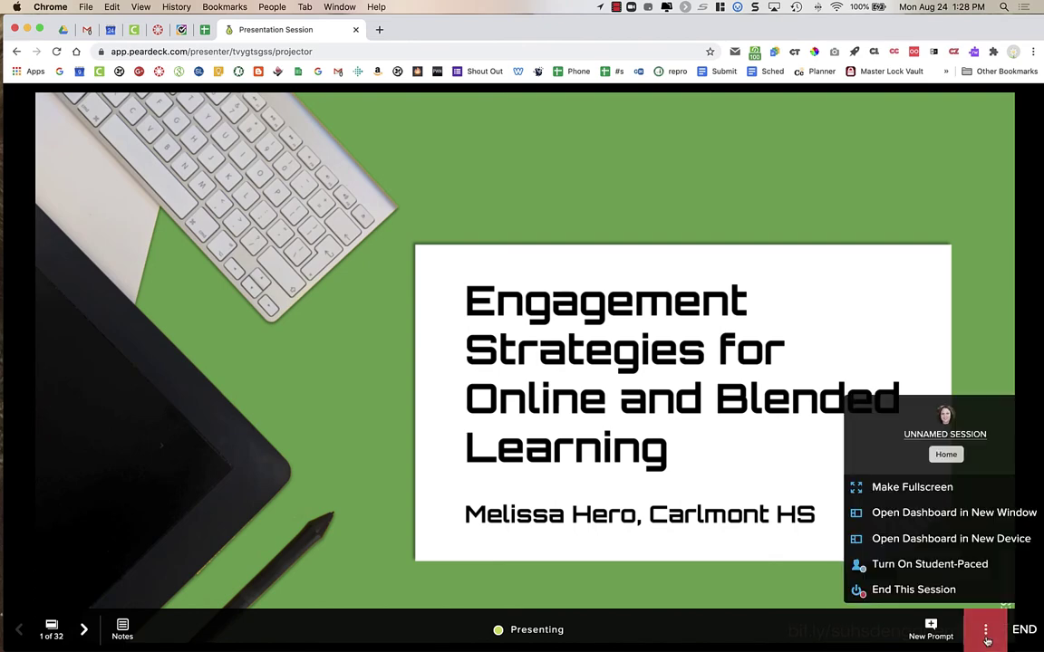
pyautogui.click(972, 517)
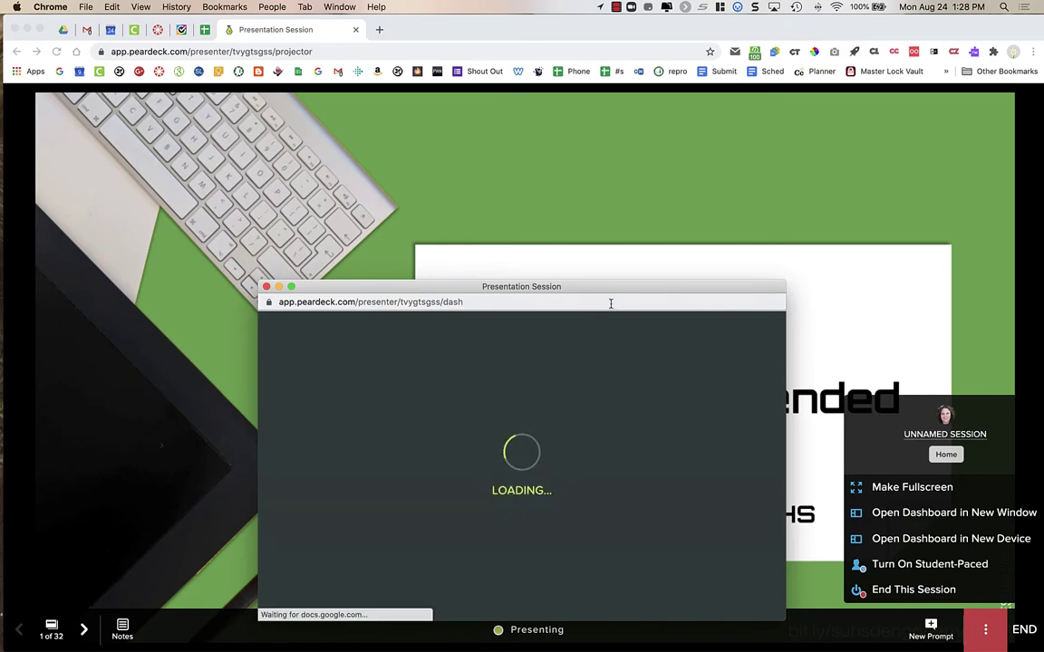
pyautogui.moveTo(598, 289); pyautogui.dragTo(590, 185)
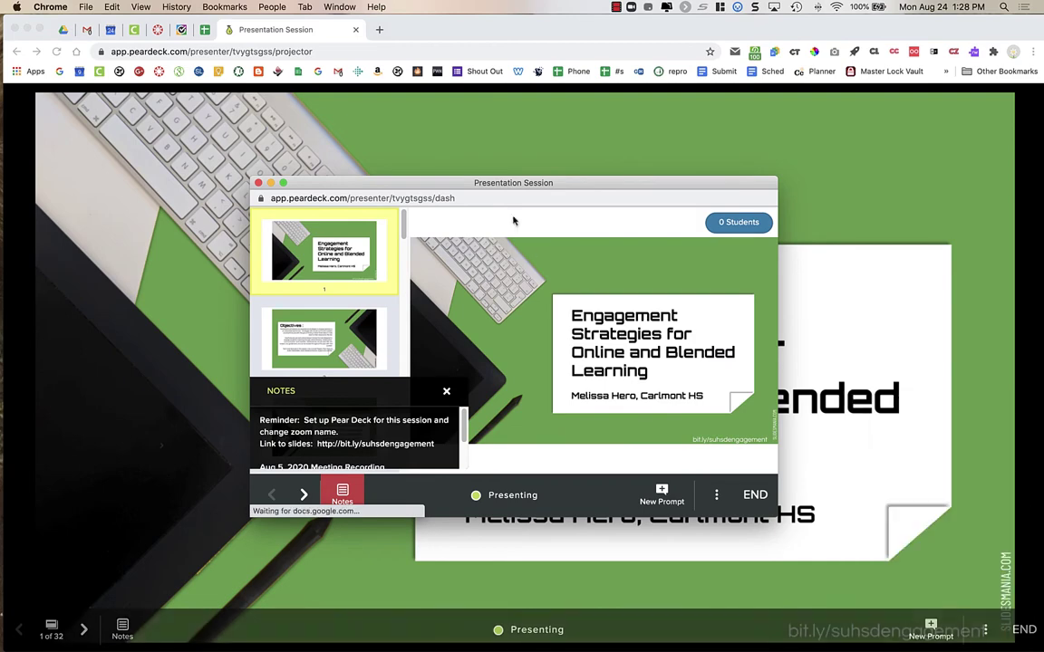
pyautogui.moveTo(505, 190); pyautogui.dragTo(507, 0)
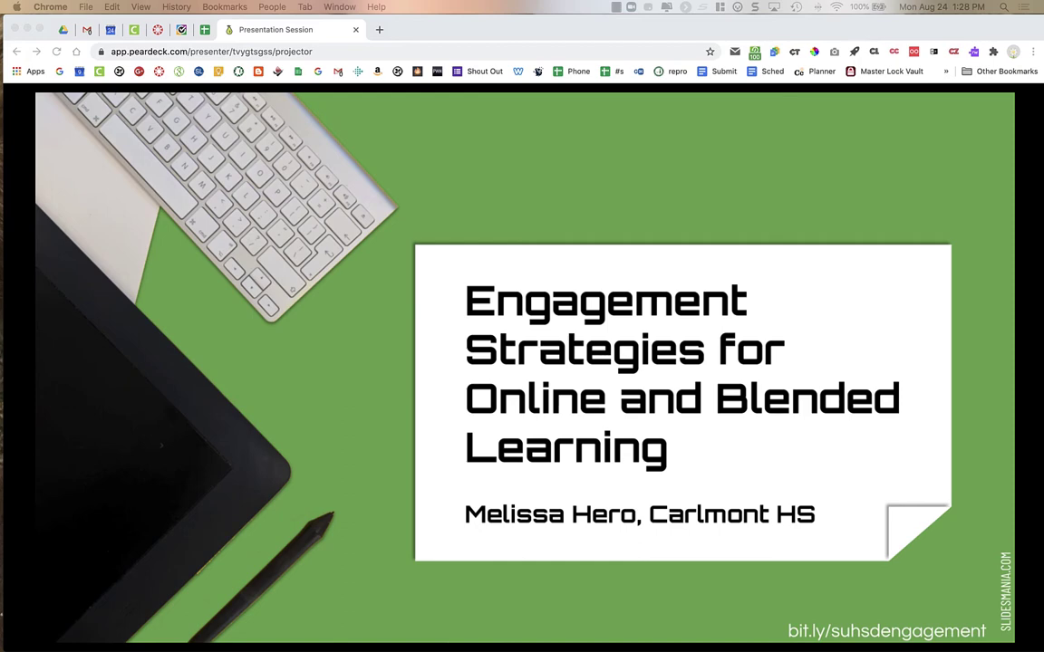
pyautogui.moveTo(402, 181)
pyautogui.hotkey('ctrl', 'Left')
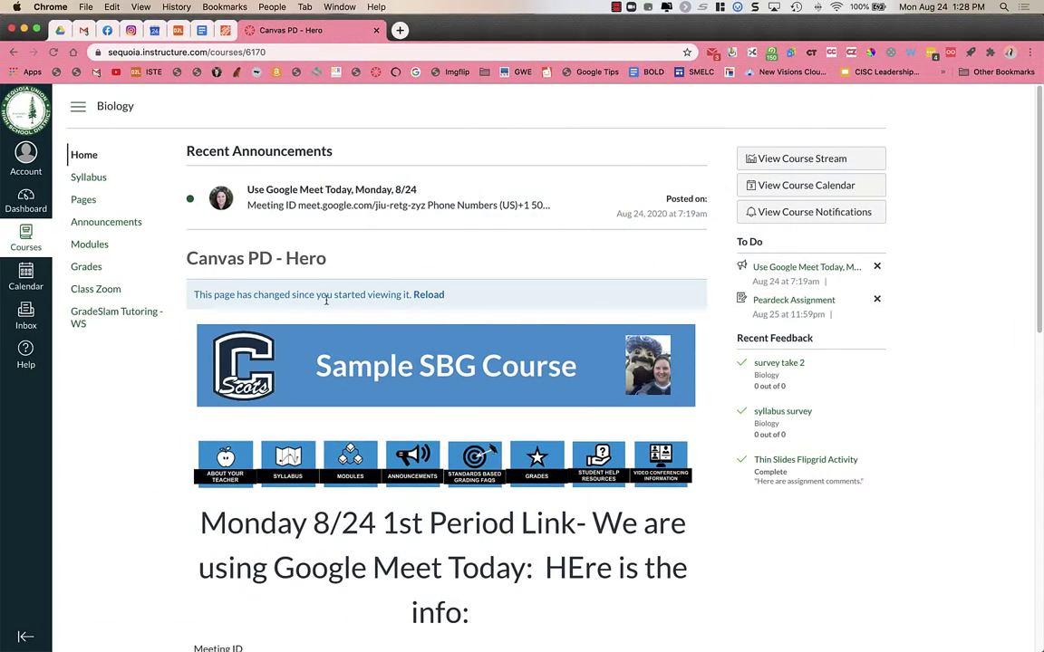
# Step: As the student, reload the course home, open Pear Deck as an Assignment, and skip the feelings check-in
pyautogui.click(54, 52)
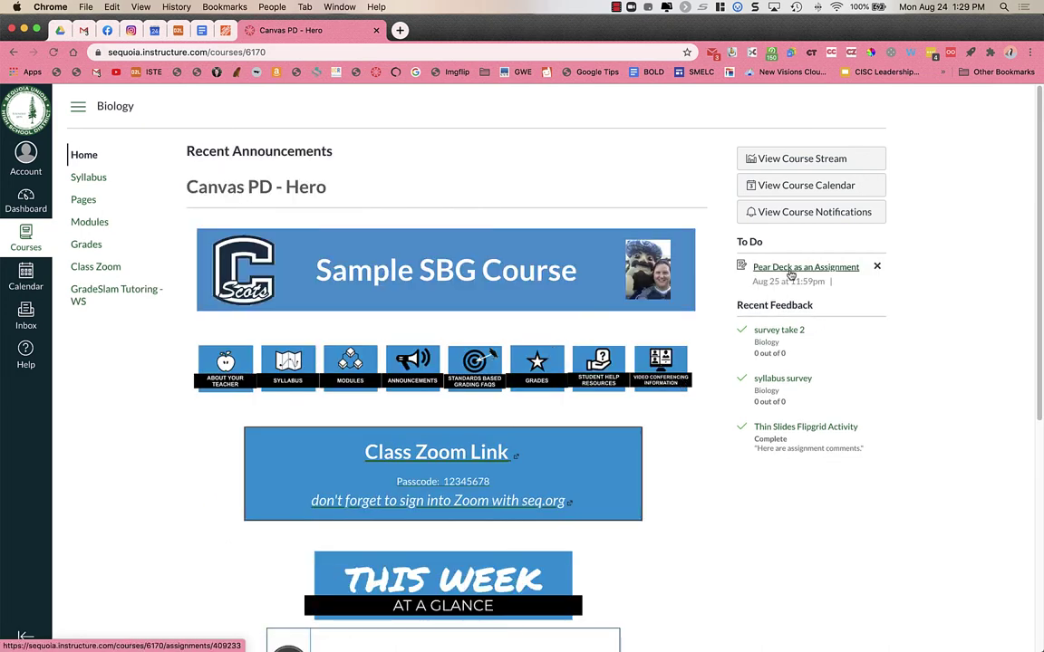
pyautogui.click(790, 269)
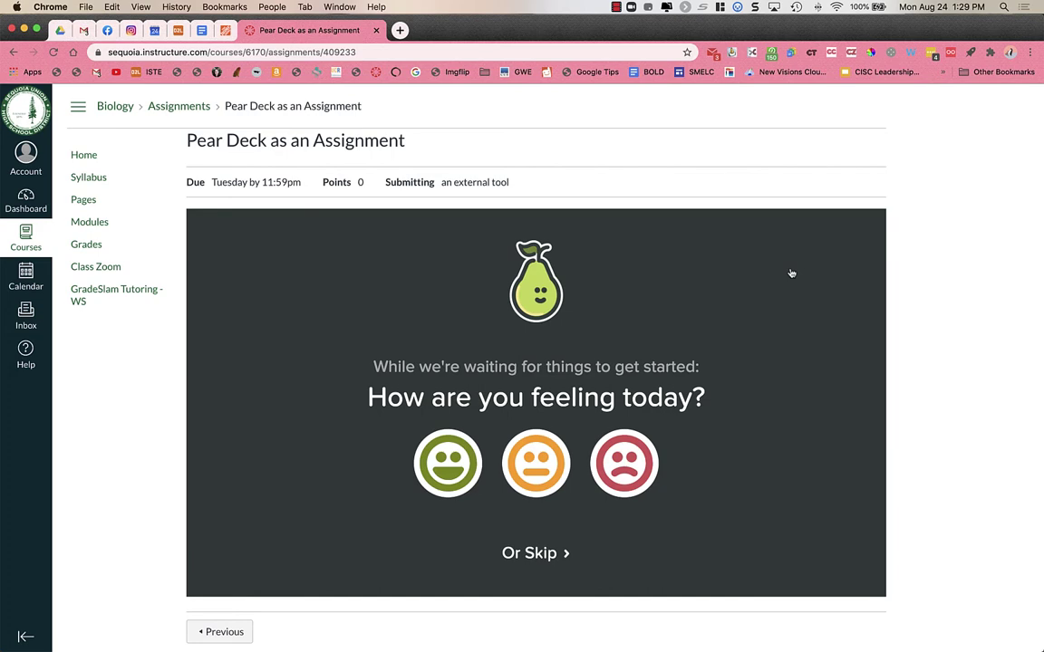
pyautogui.click(540, 556)
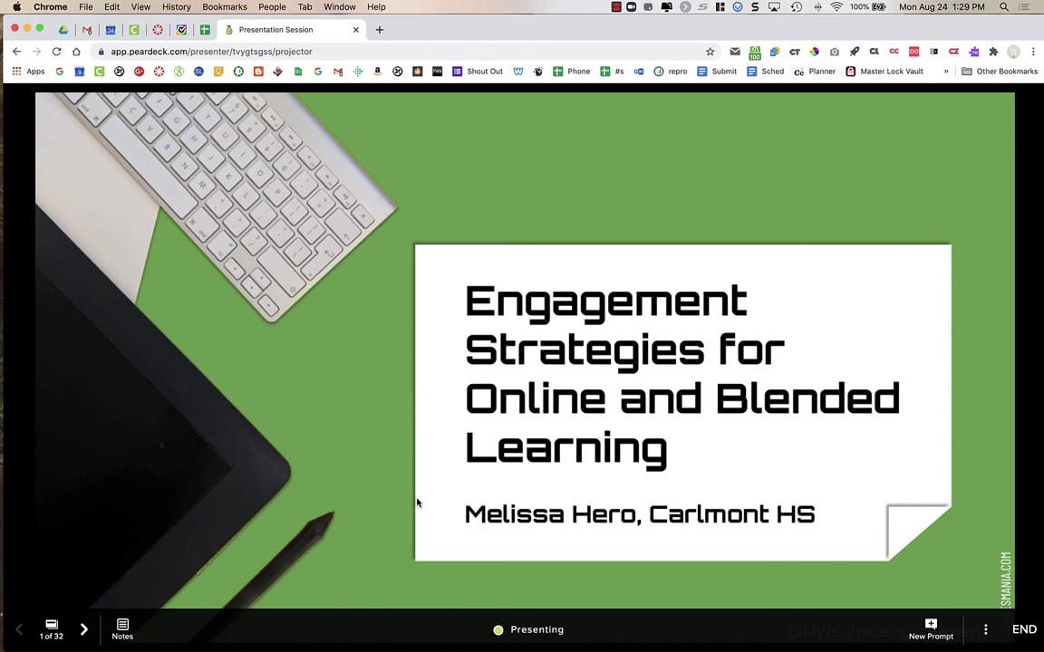
# Step: Show slide 1's speaker notes, stay on the live page, and check the student's full-width view
pyautogui.click(127, 625)
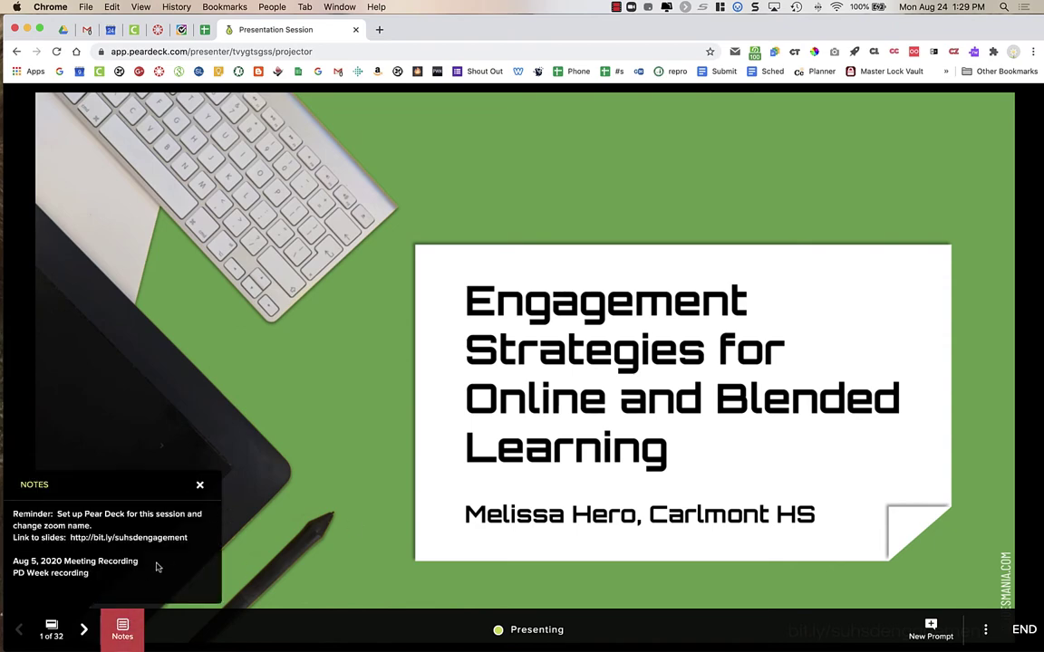
pyautogui.press('super+bracketleft')
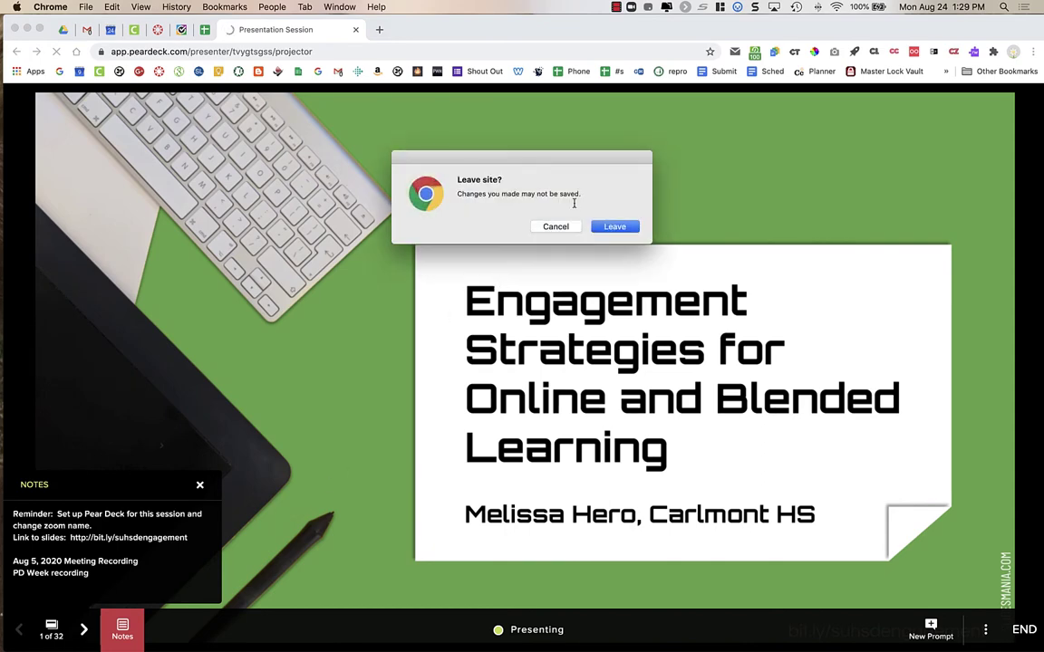
pyautogui.click(557, 228)
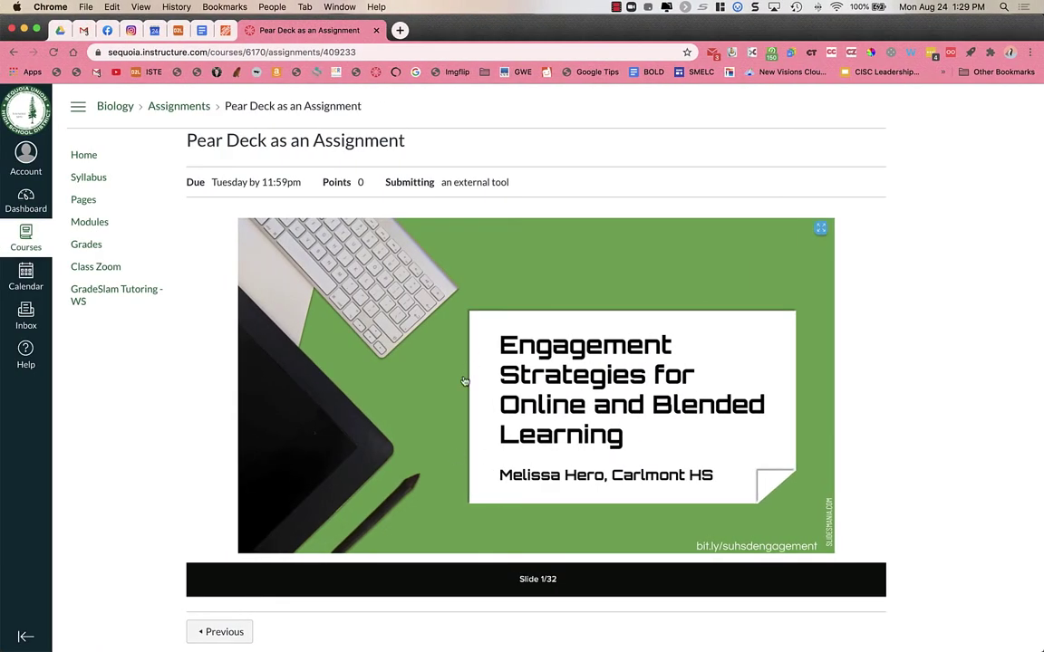
pyautogui.click(821, 231)
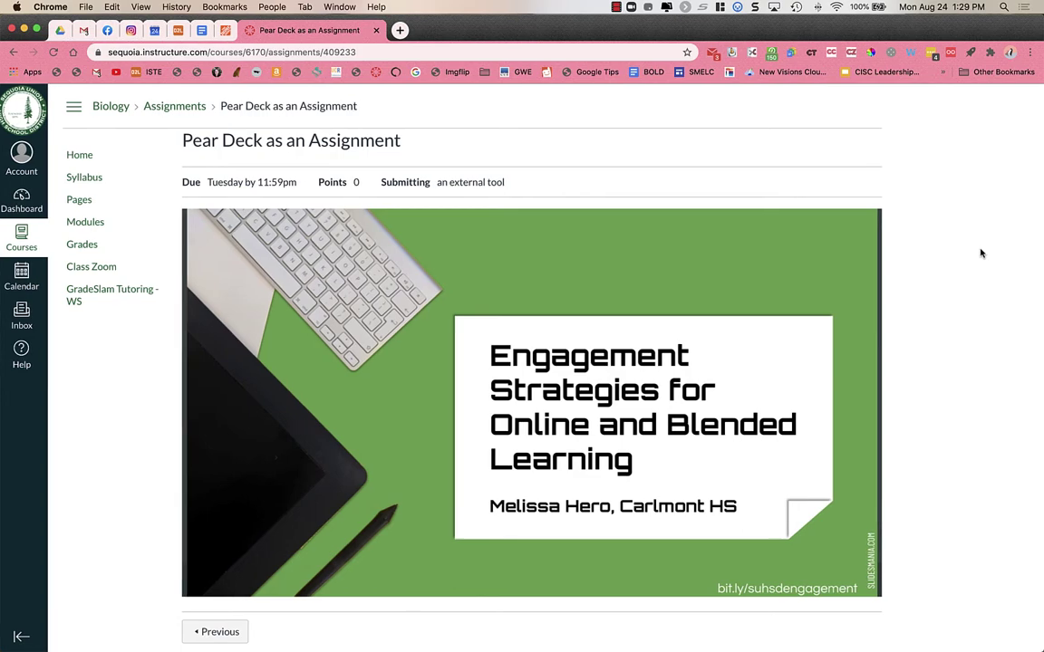
pyautogui.hotkey('ctrl', 'Right')
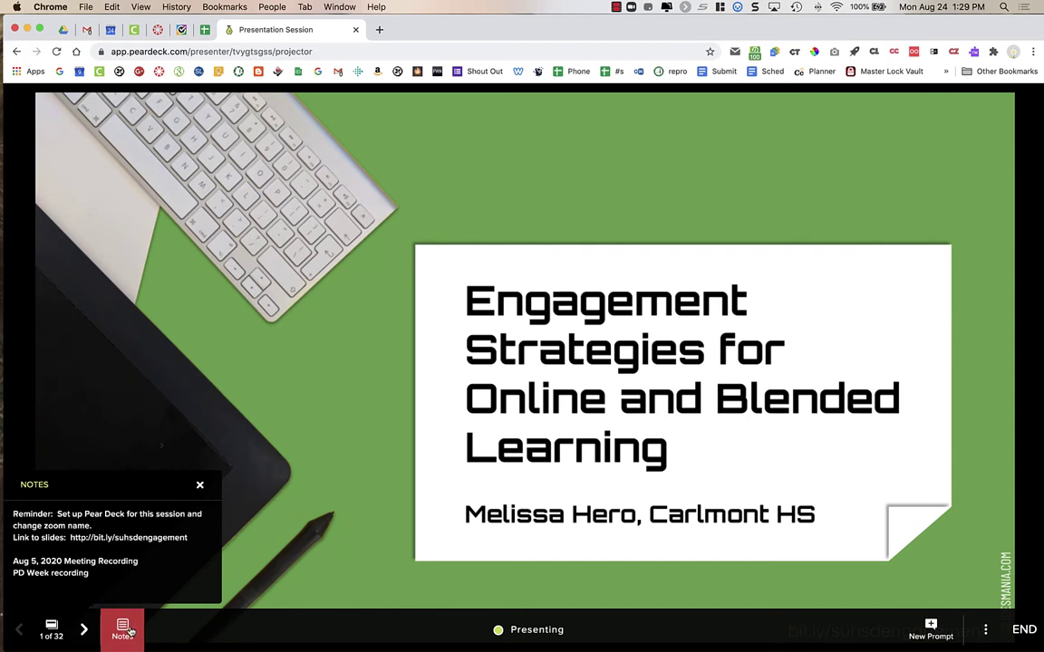
# Step: Jump the live session to slide 6 via the thumbnails and view it in the Canvas assignment tab
pyautogui.click(52, 629)
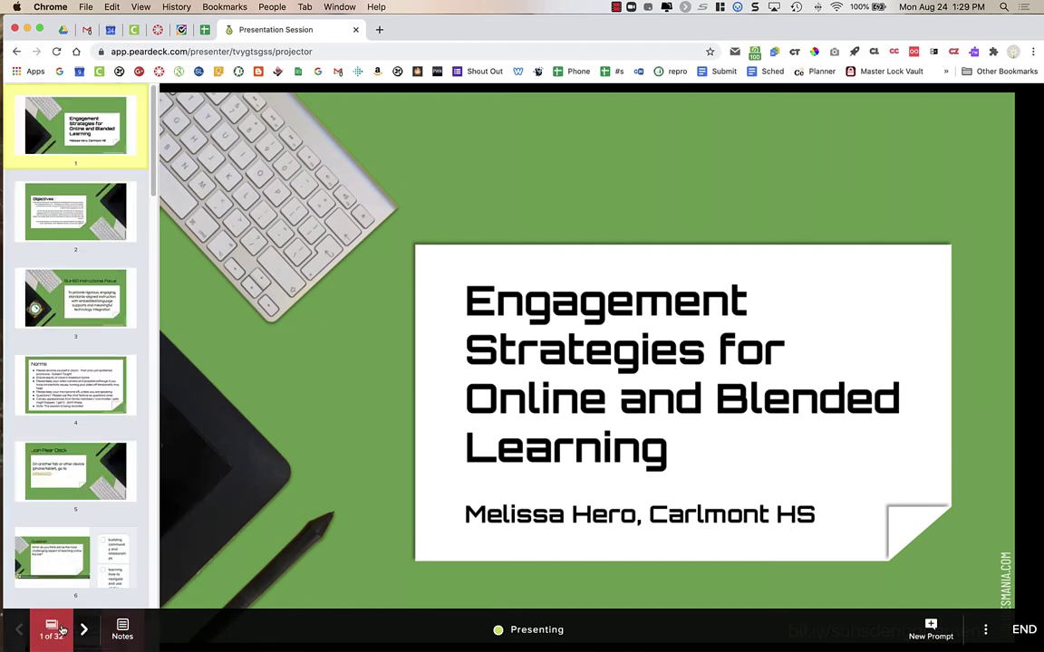
pyautogui.click(89, 555)
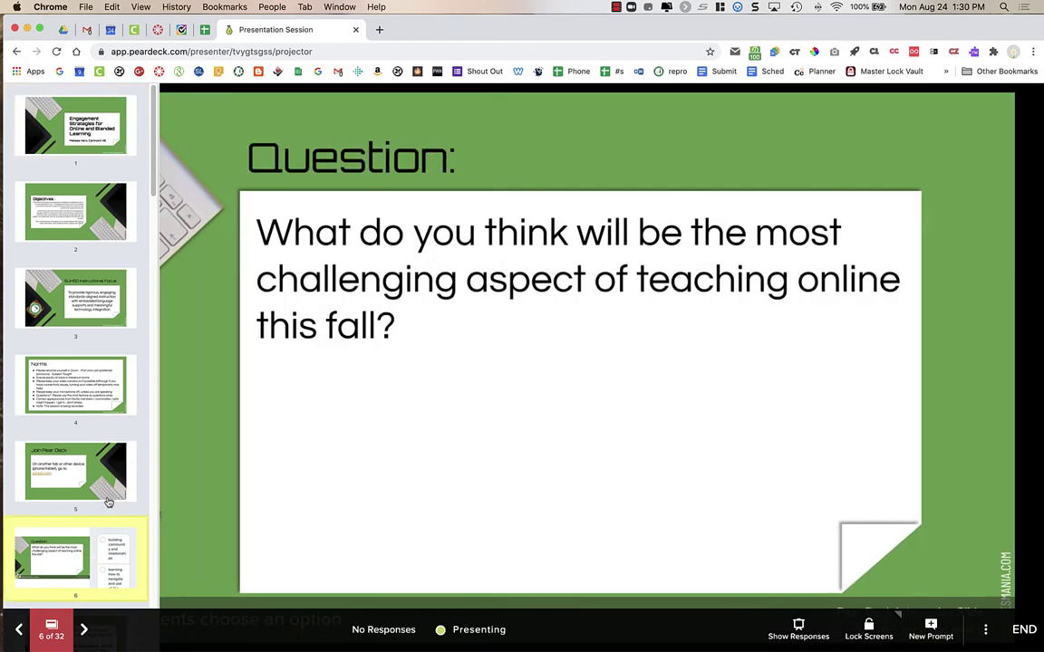
pyautogui.click(178, 368)
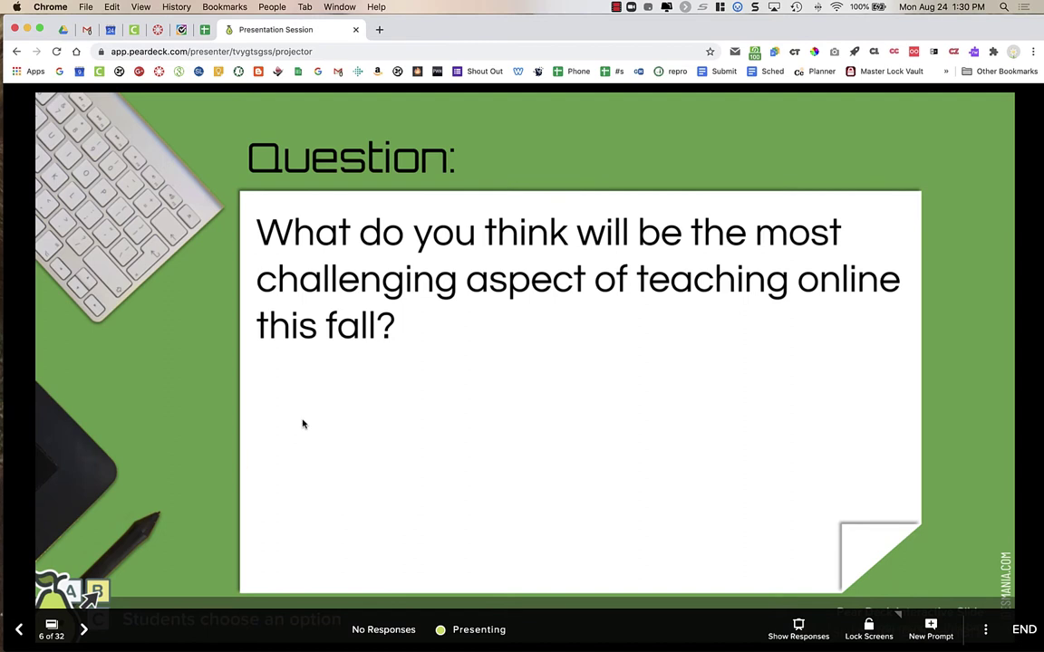
pyautogui.click(159, 31)
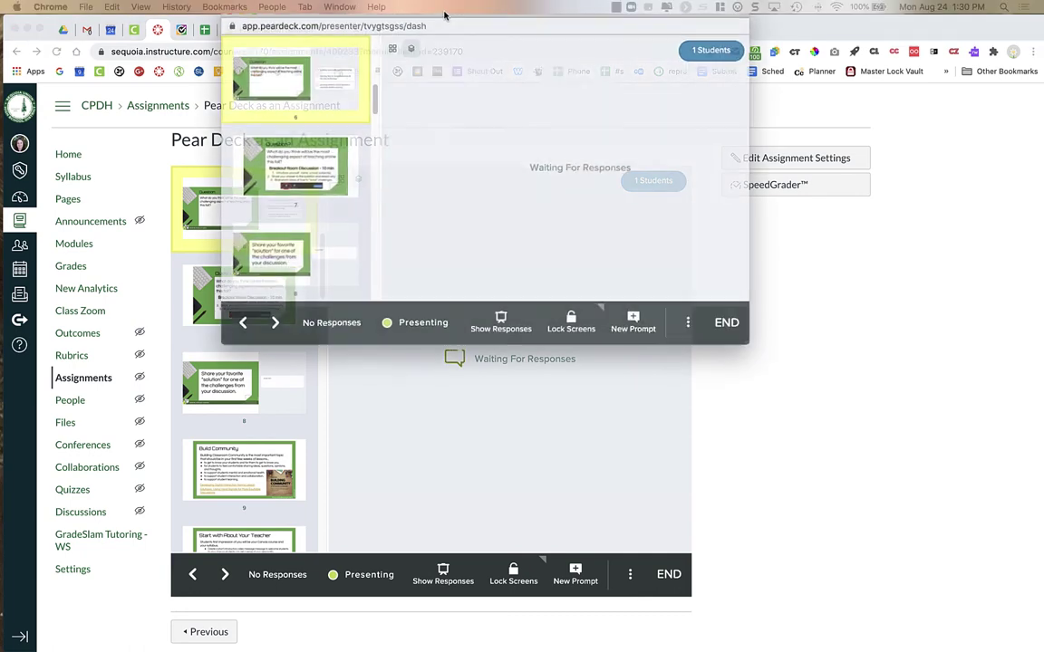
# Step: Move the presentation window aside and bring up the student's Biology assignment showing slide 6
pyautogui.moveTo(444, 15); pyautogui.dragTo(397, 191)
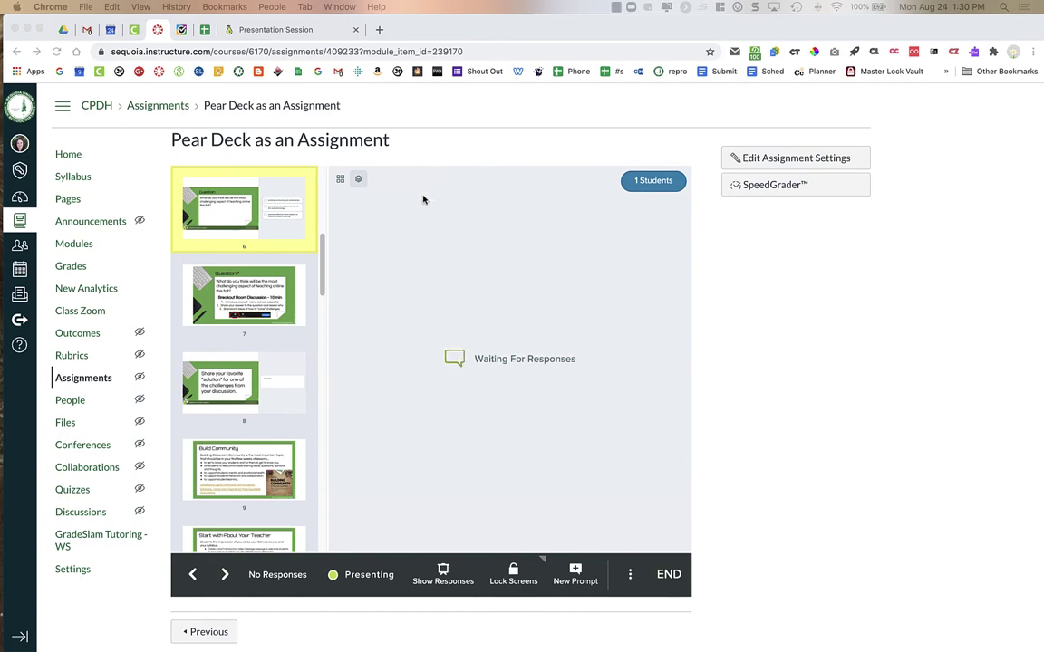
pyautogui.hotkey('ctrl', 'Left')
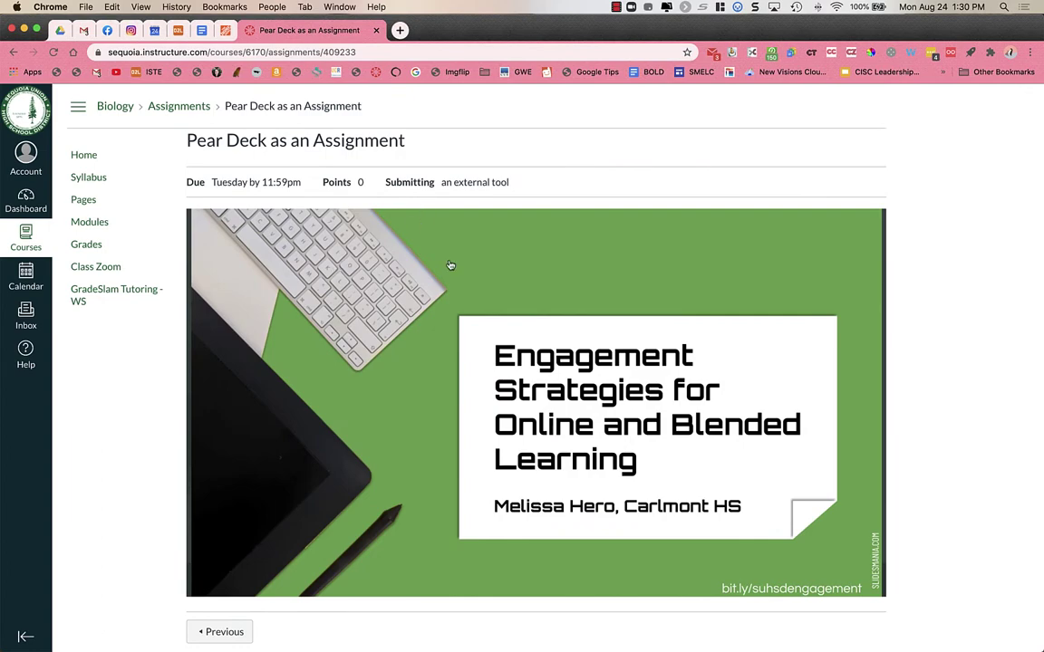
pyautogui.hotkey('ctrl', 'Right')
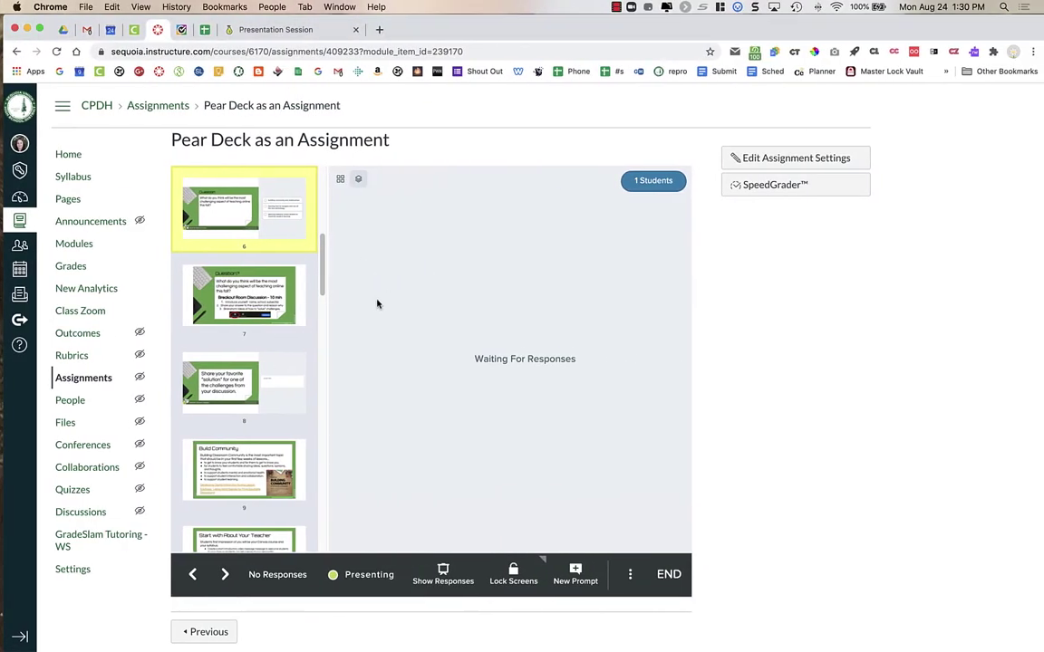
pyautogui.hotkey('ctrl', 'Left')
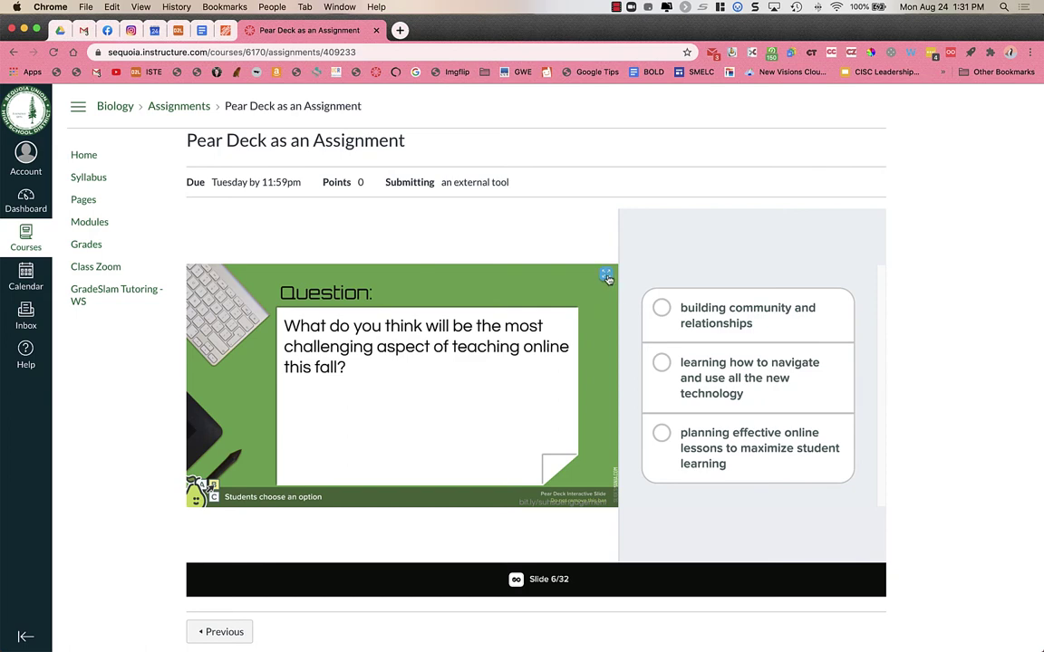
# Step: As the student, answer the slide 6 question with the new-technology choice
pyautogui.click(608, 276)
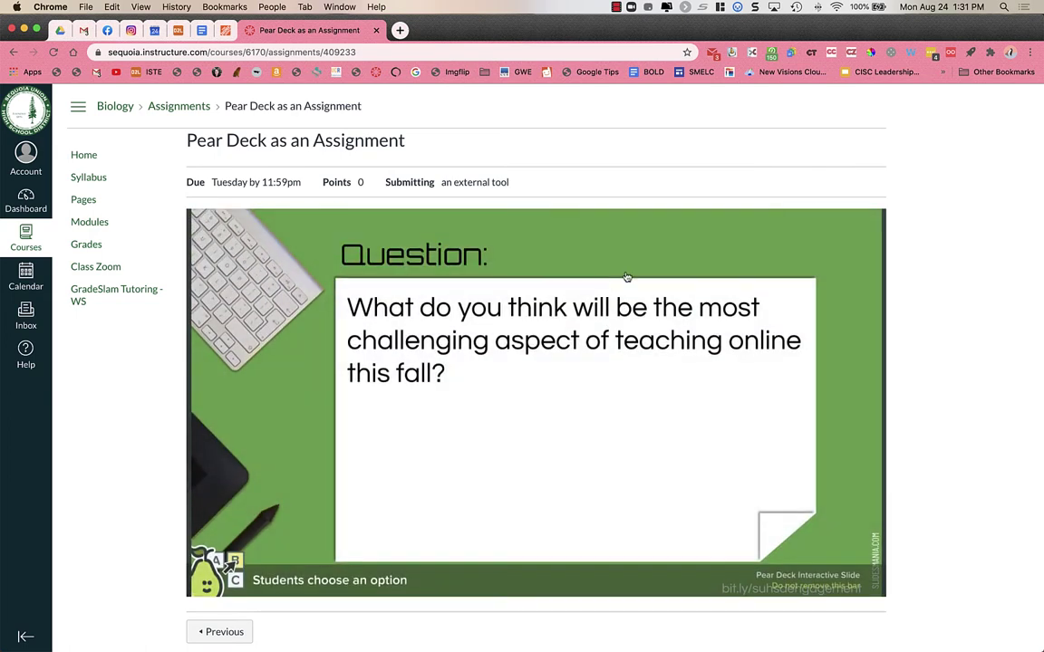
pyautogui.click(866, 230)
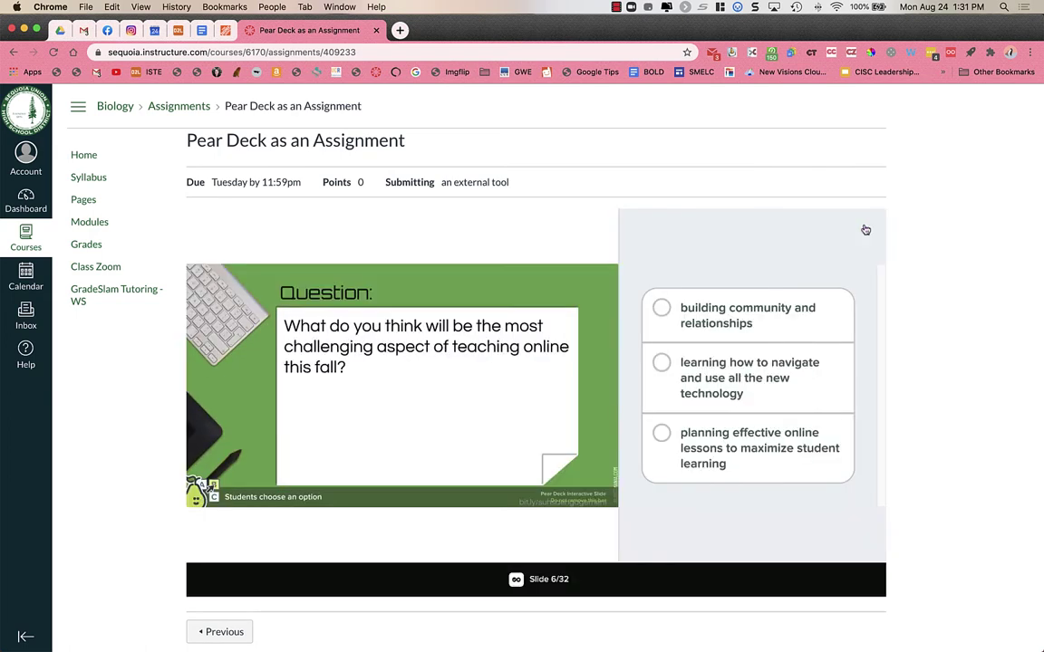
pyautogui.click(724, 395)
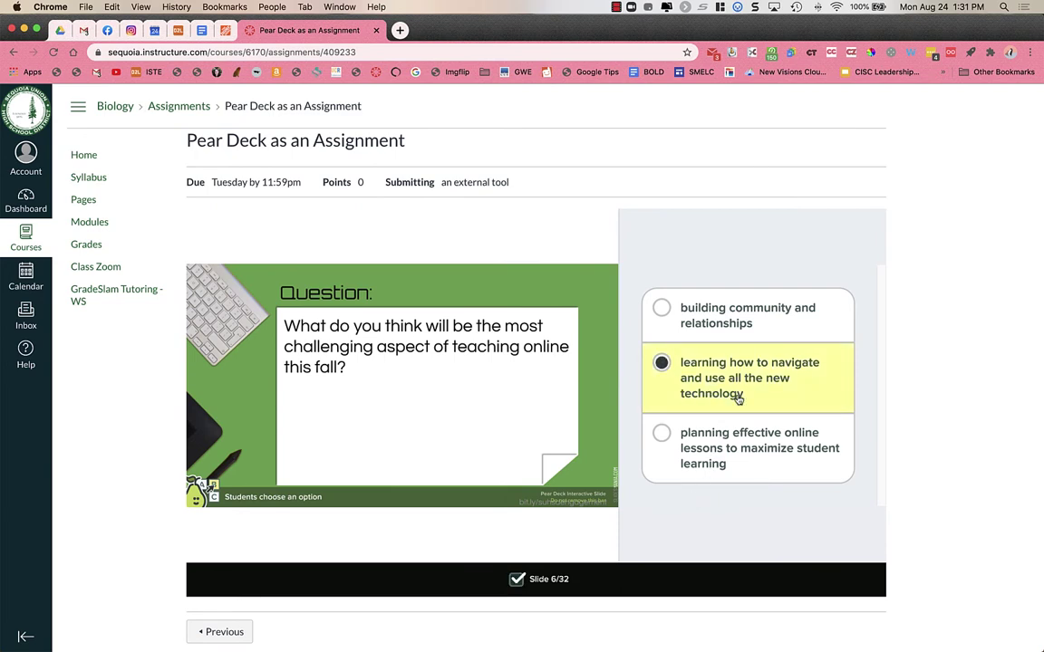
# Step: Check the teacher's chart showing 1 of 1 responses, all for choice B
pyautogui.hotkey('ctrl', 'Right')
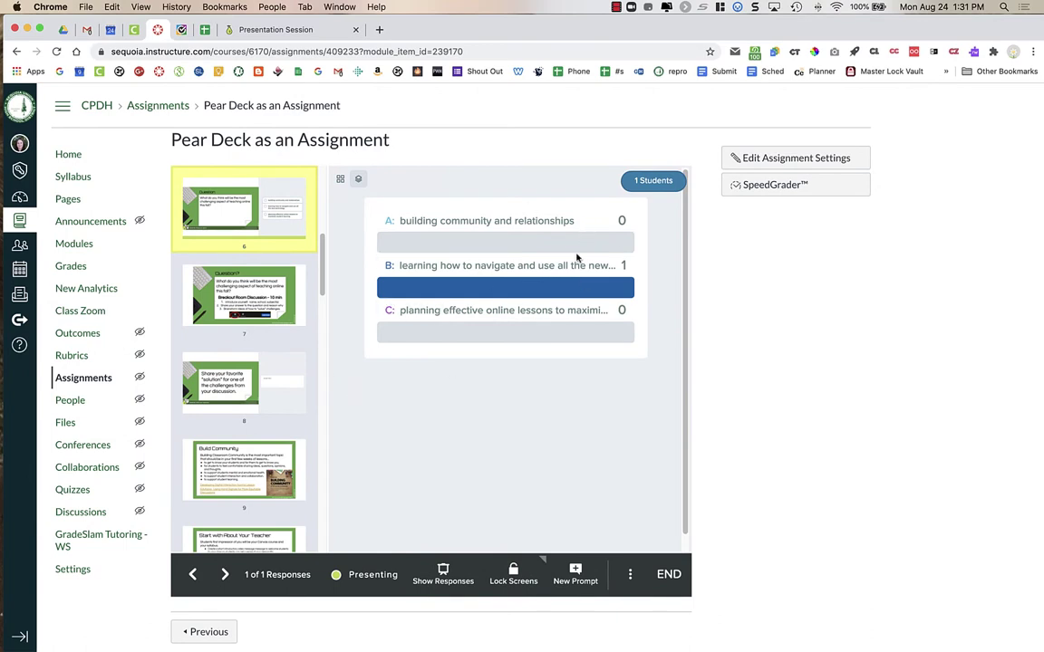
pyautogui.moveTo(521, 291)
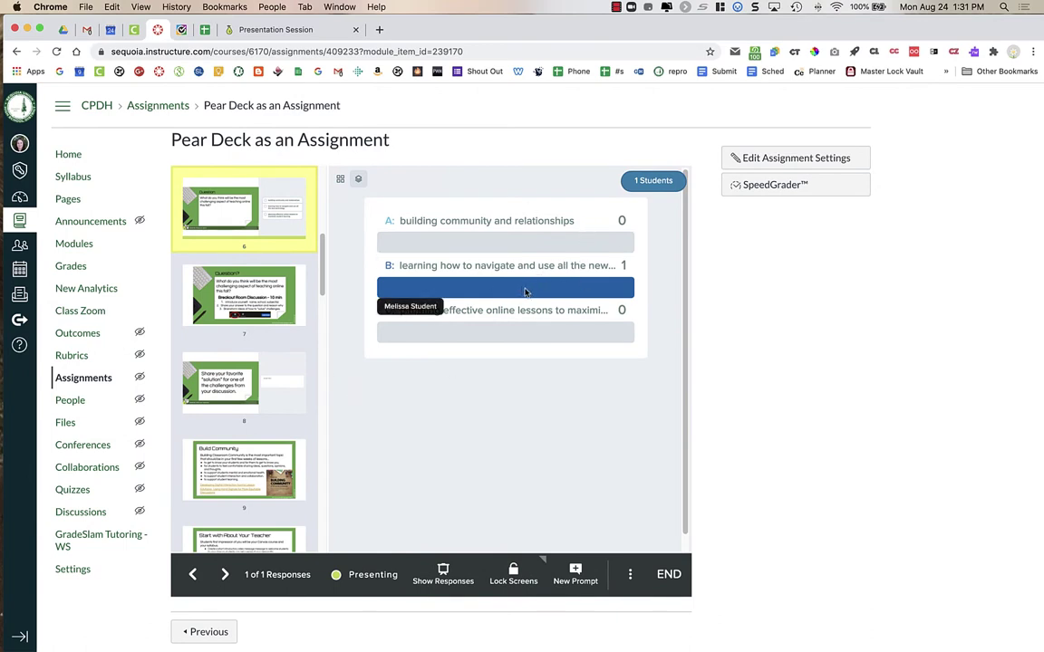
pyautogui.moveTo(494, 341)
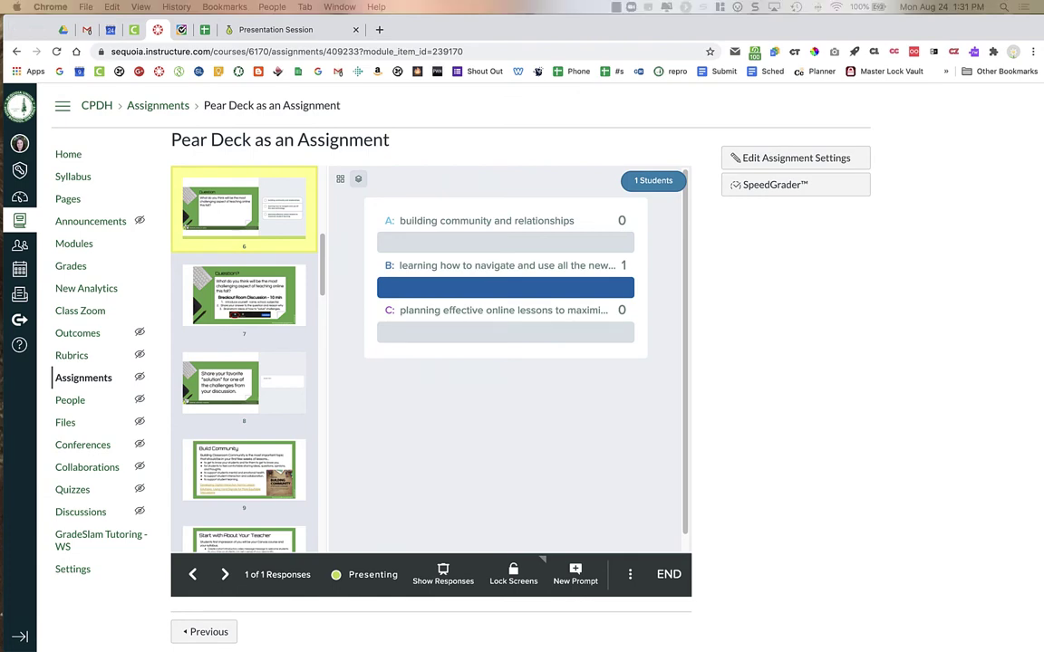
pyautogui.moveTo(474, 1)
pyautogui.mouseDown()
pyautogui.moveTo(480, 158)
pyautogui.moveTo(468, 215)
pyautogui.moveTo(473, 0)
pyautogui.mouseUp()
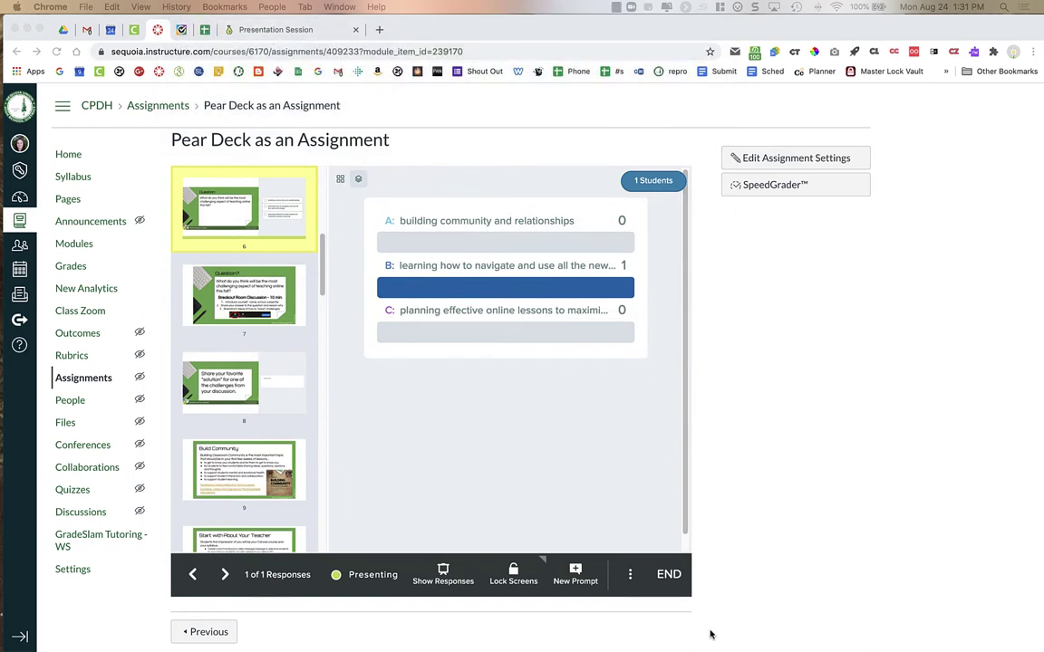
# Step: Open the projector view in a new tab and show the poll's responses in Grid Layout
pyautogui.click(628, 573)
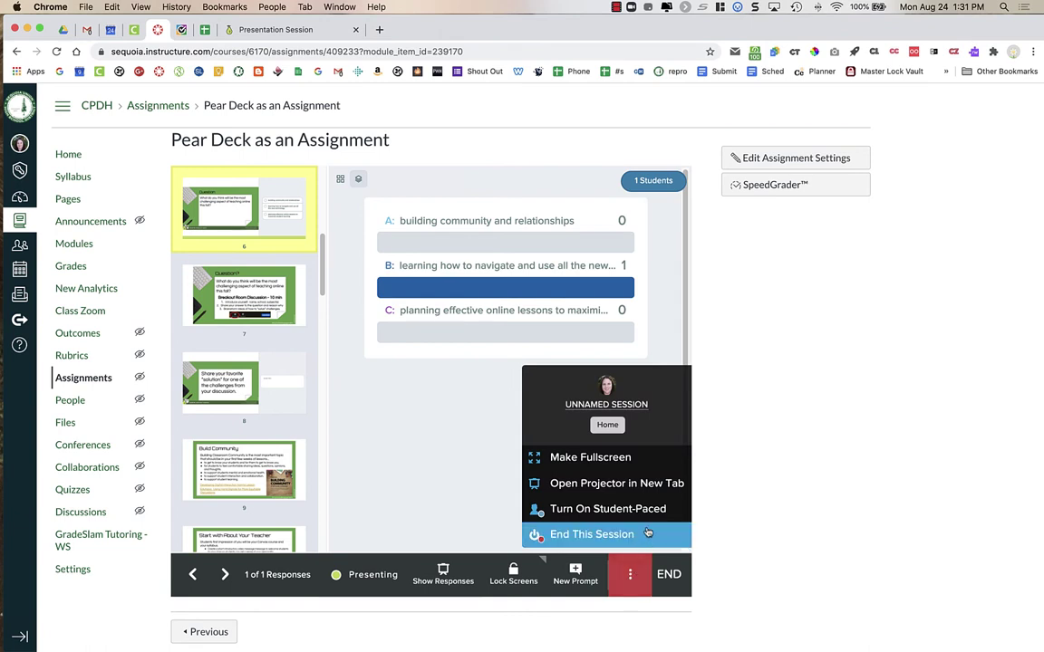
pyautogui.click(647, 499)
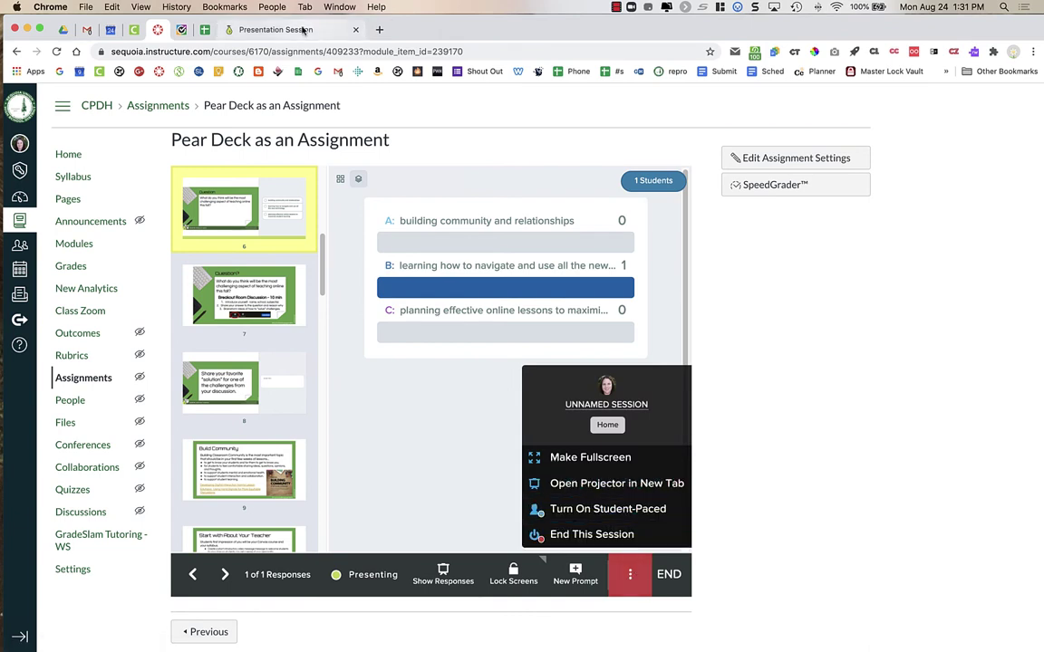
pyautogui.click(303, 30)
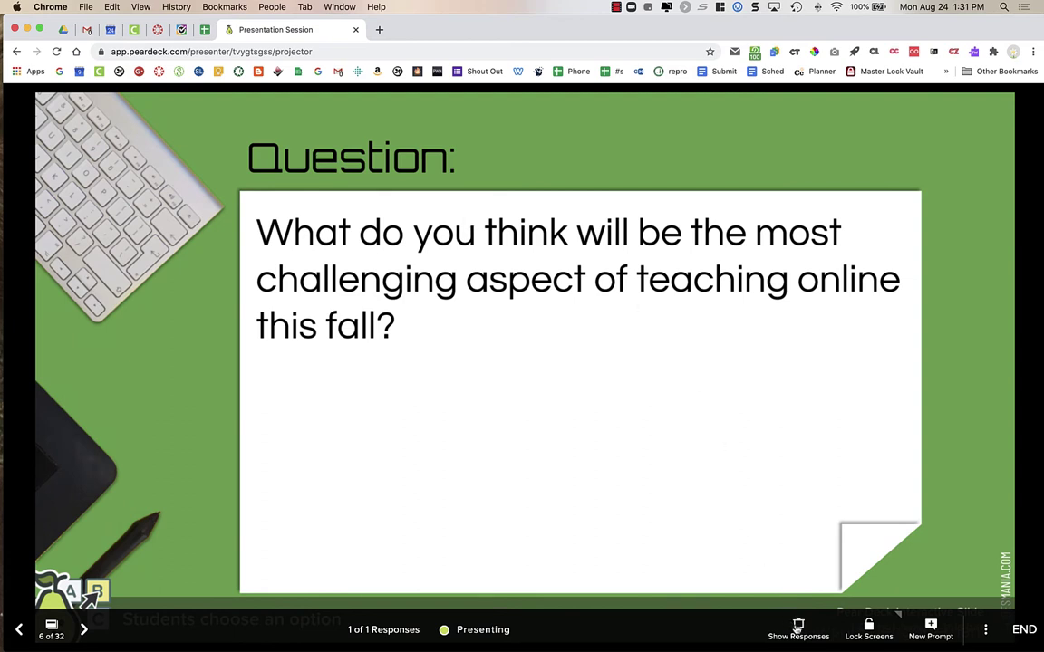
pyautogui.click(798, 629)
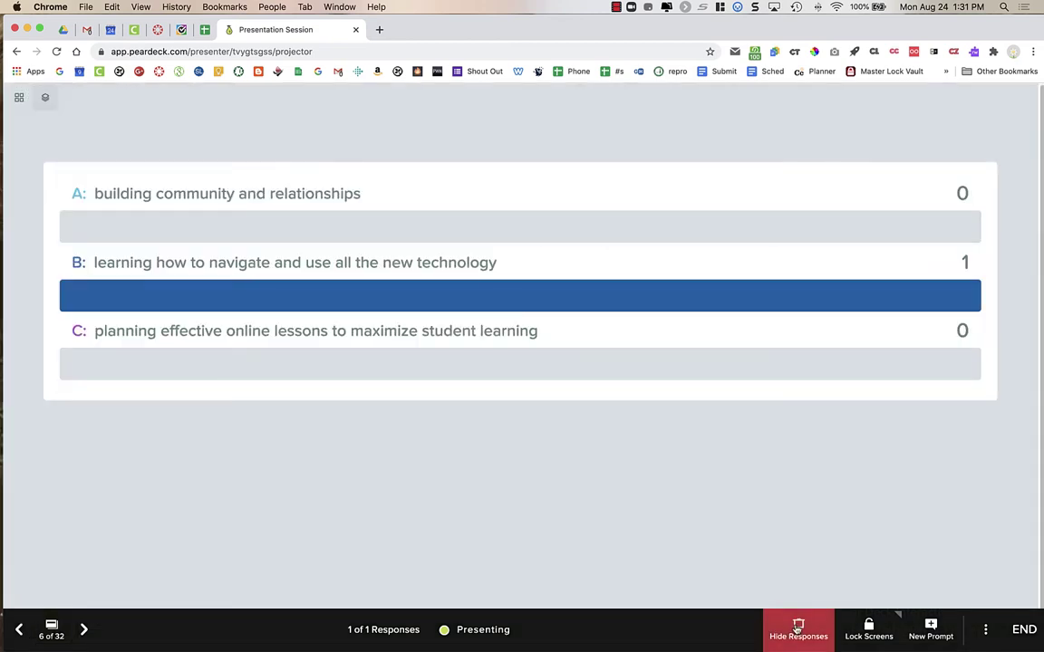
pyautogui.click(21, 97)
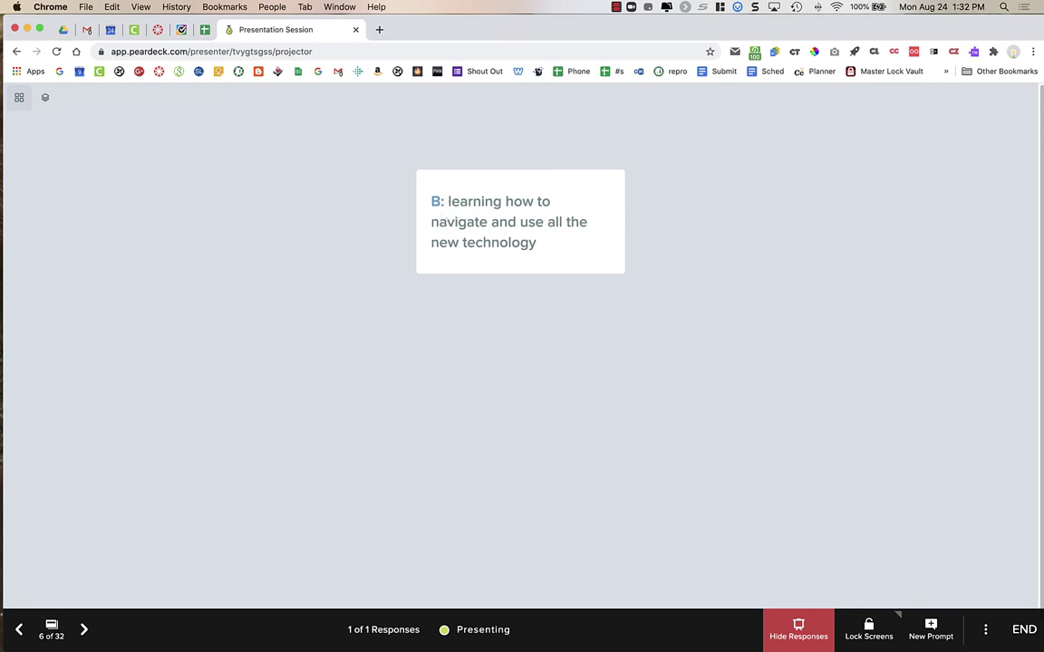
# Step: Hide the responses so the projector returns to the slide 6 question
pyautogui.moveTo(495, 0); pyautogui.dragTo(466, 170)
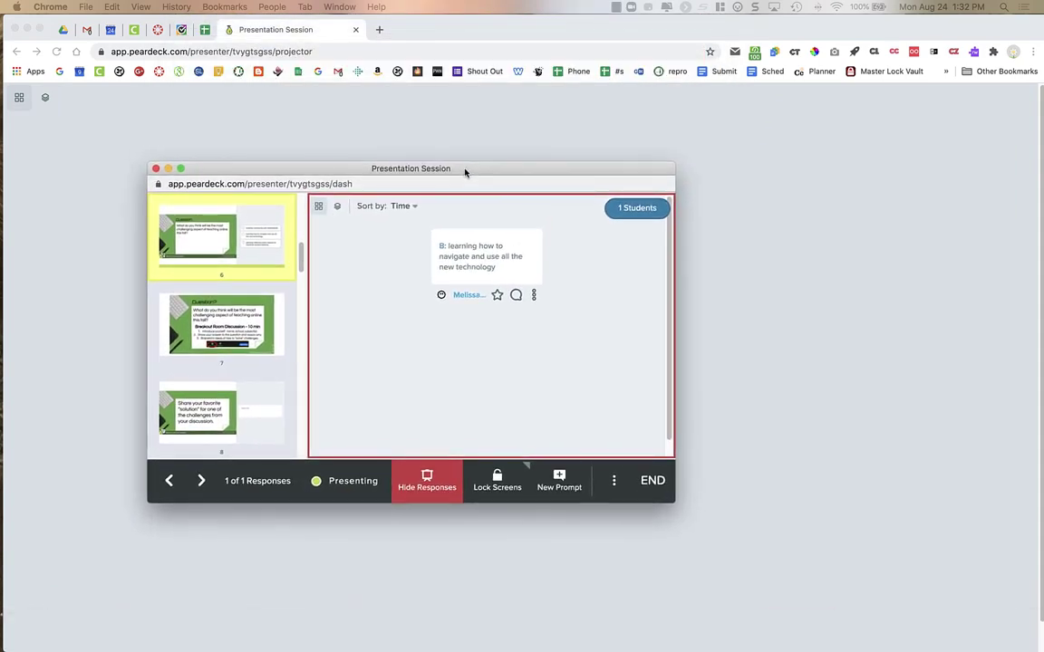
pyautogui.moveTo(466, 170); pyautogui.dragTo(495, 0)
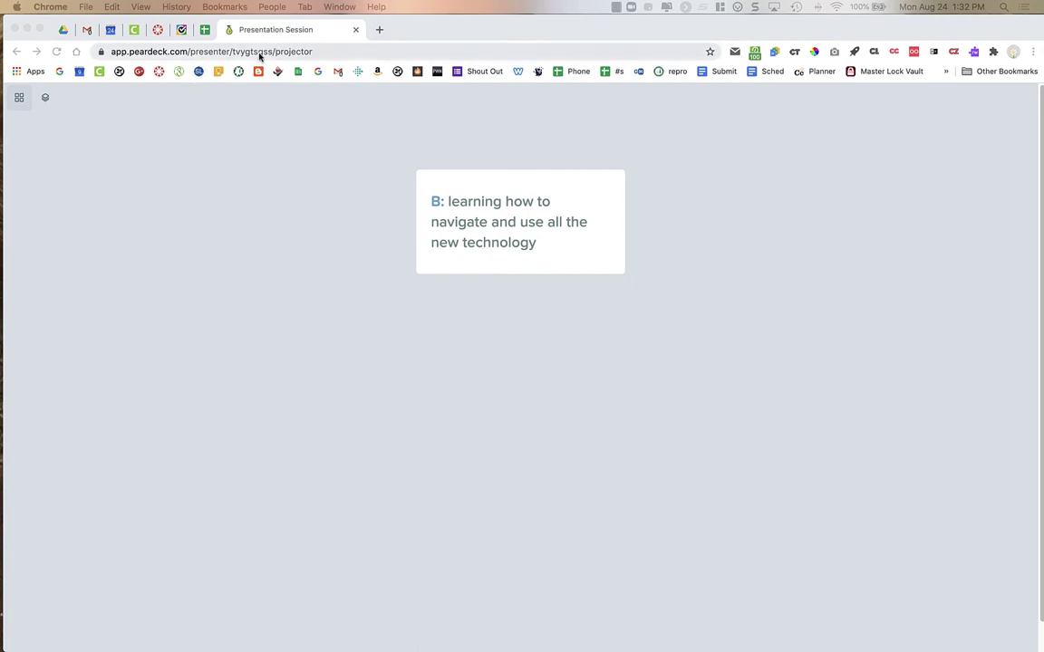
pyautogui.click(157, 30)
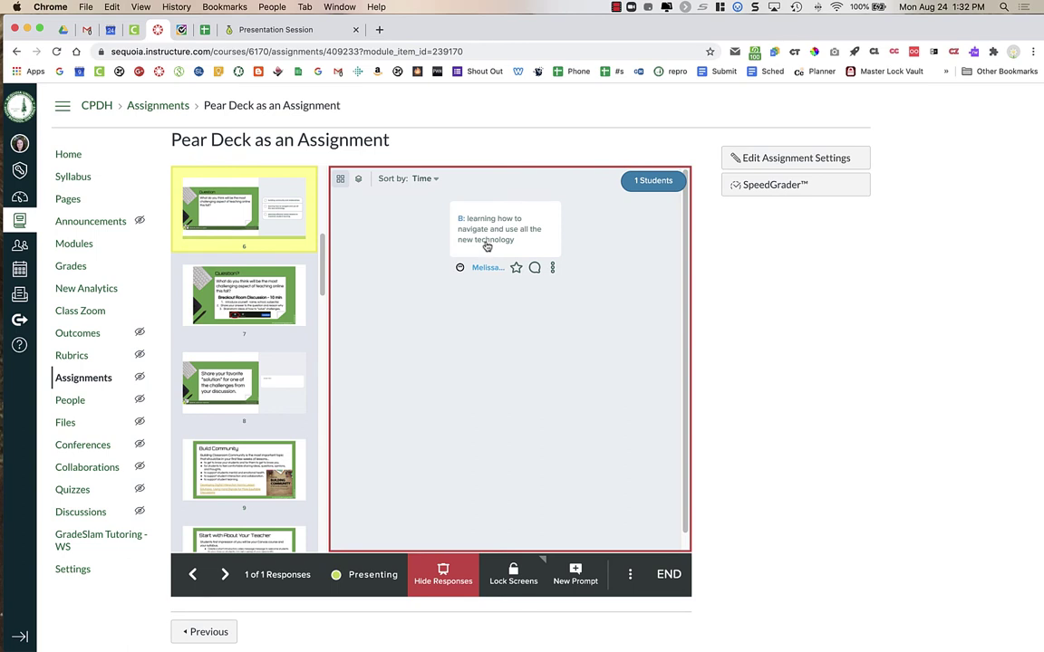
pyautogui.click(632, 575)
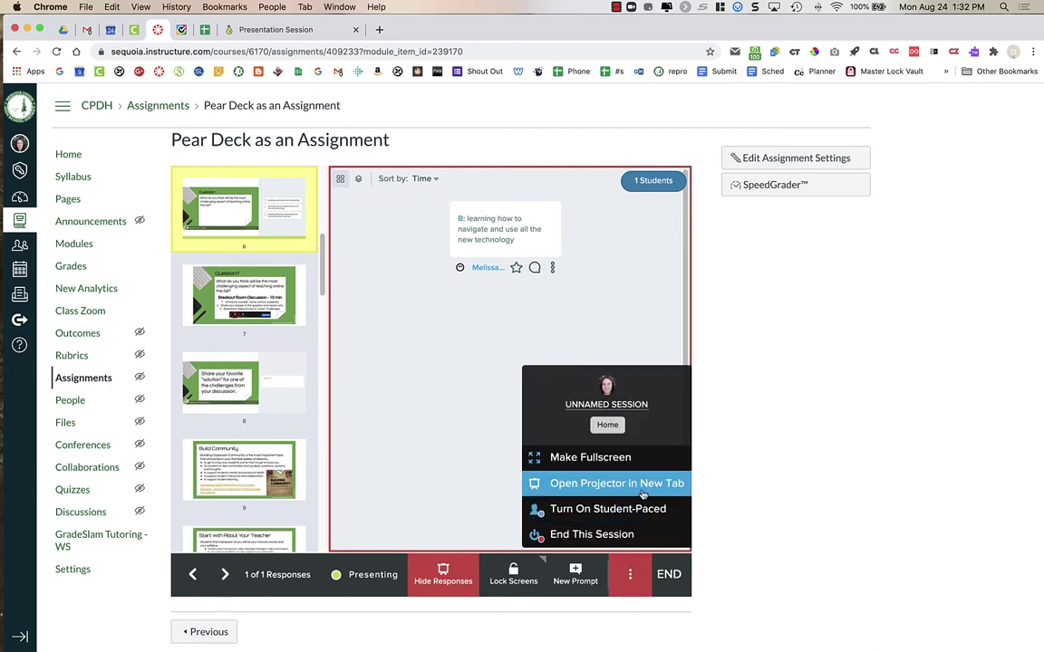
pyautogui.click(304, 40)
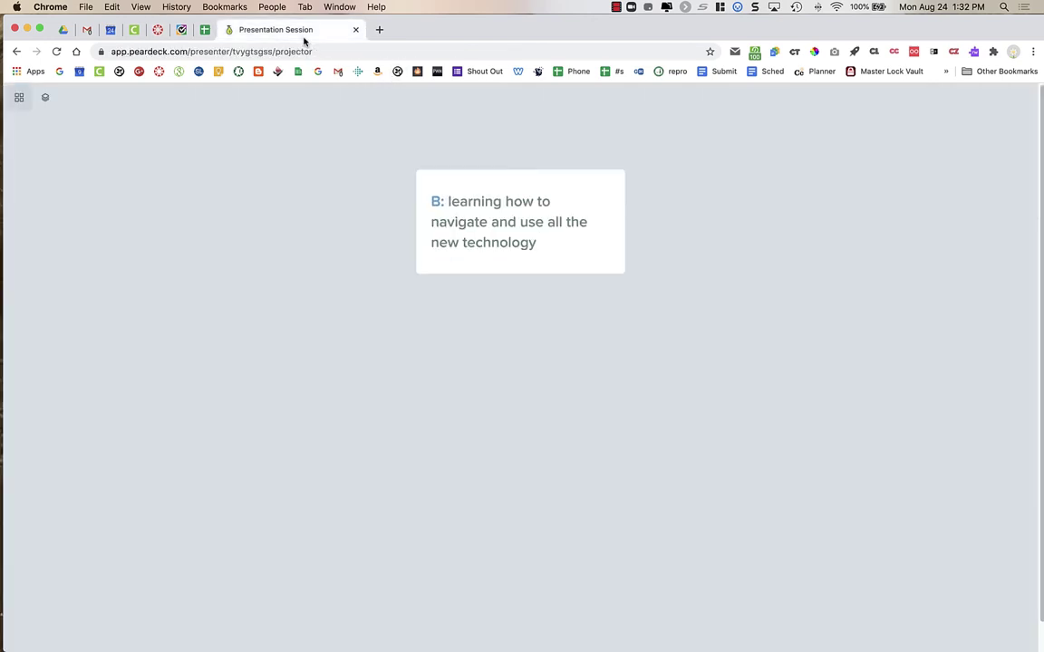
pyautogui.moveTo(317, 301)
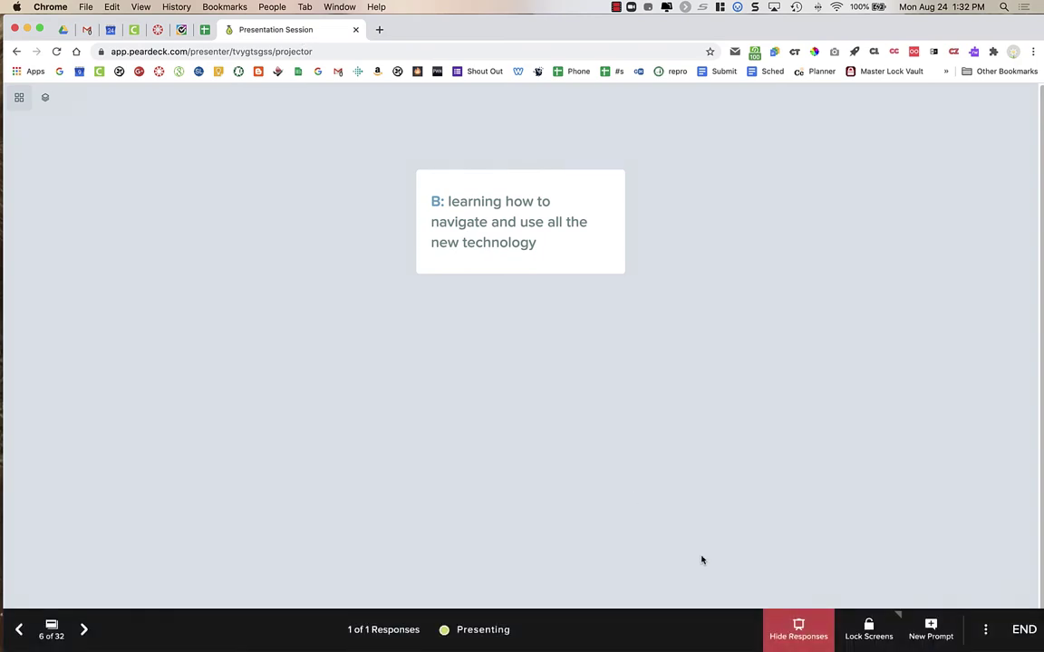
pyautogui.click(797, 632)
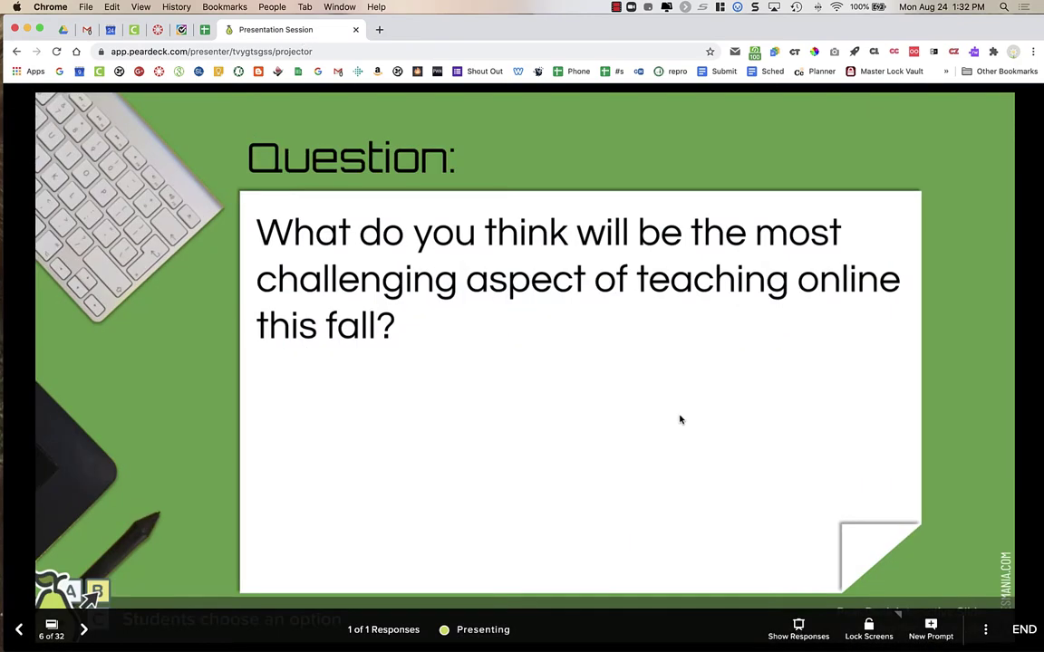
# Step: Advance the live session to slide 7 and switch on student-paced mode
pyautogui.click(84, 632)
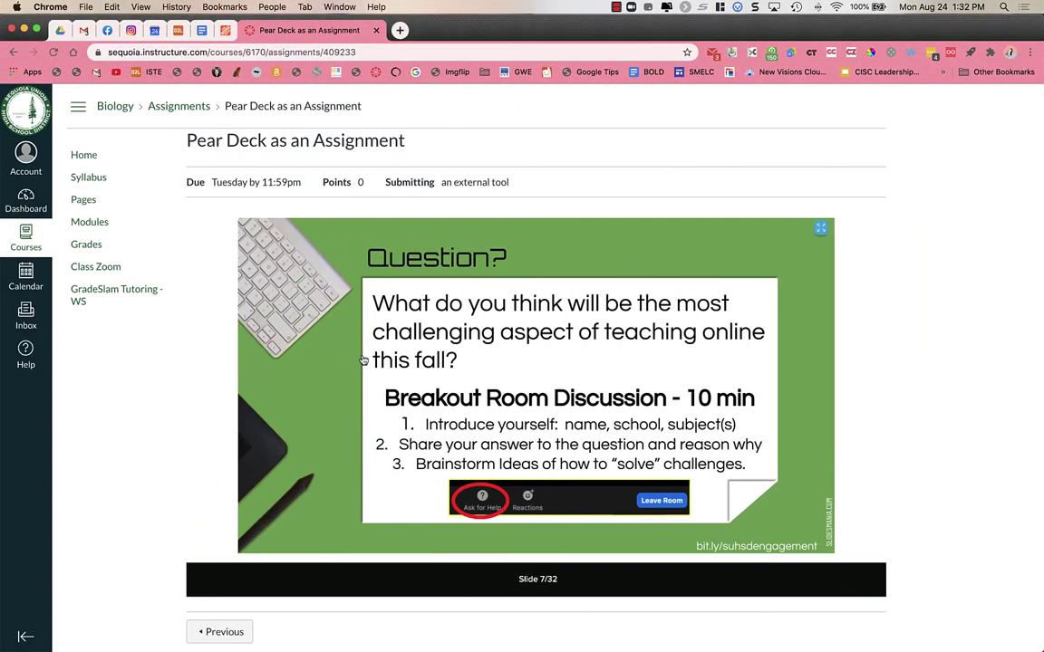
pyautogui.hotkey('ctrl', 'Right')
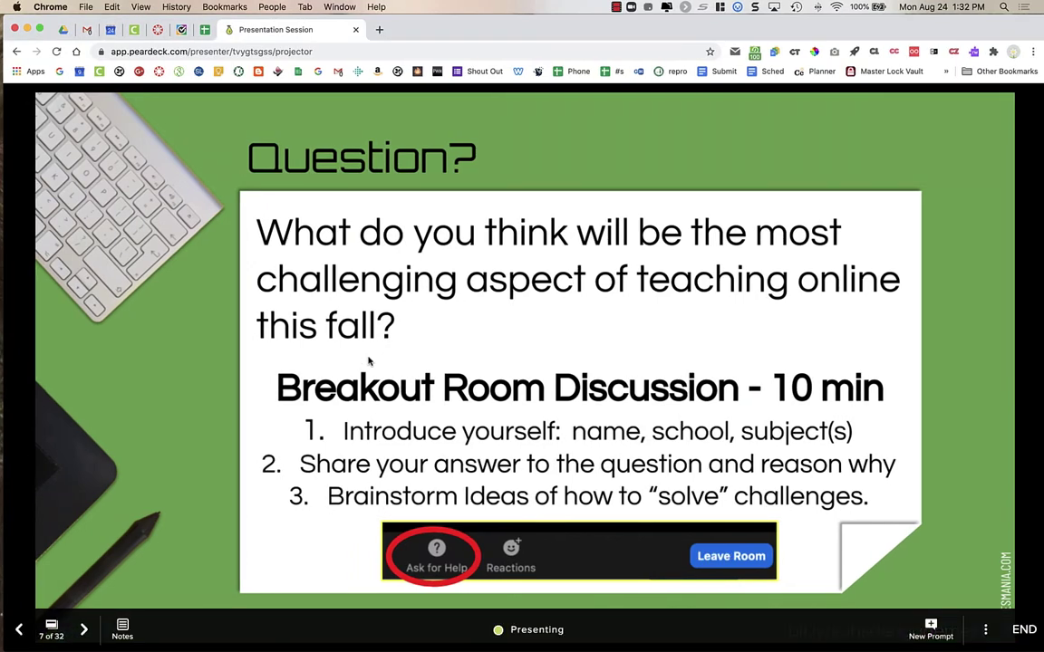
pyautogui.click(986, 631)
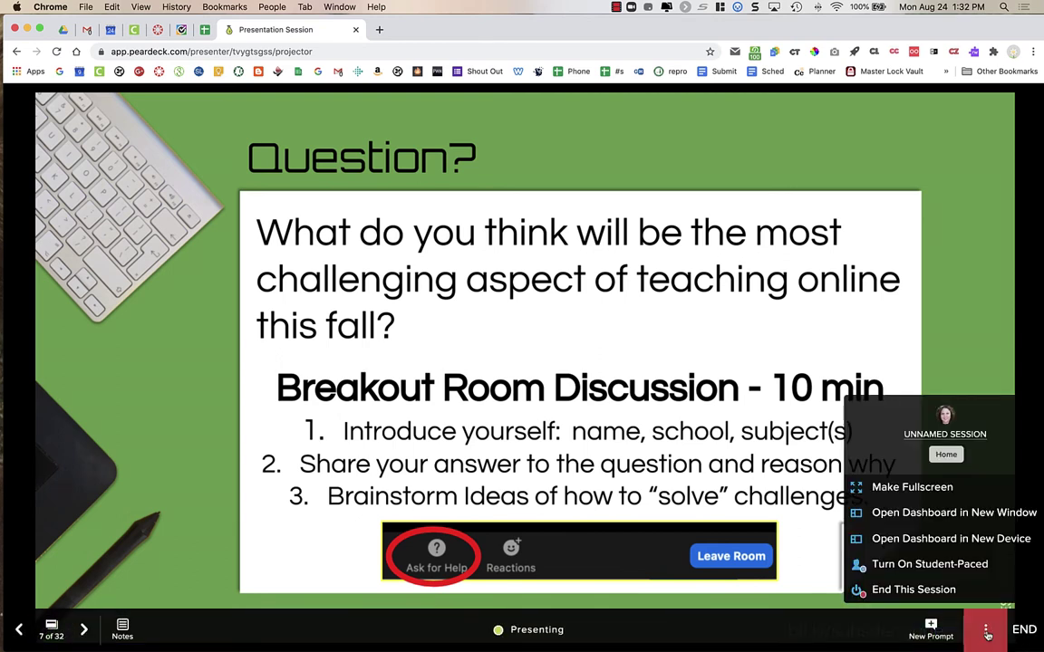
pyautogui.click(966, 566)
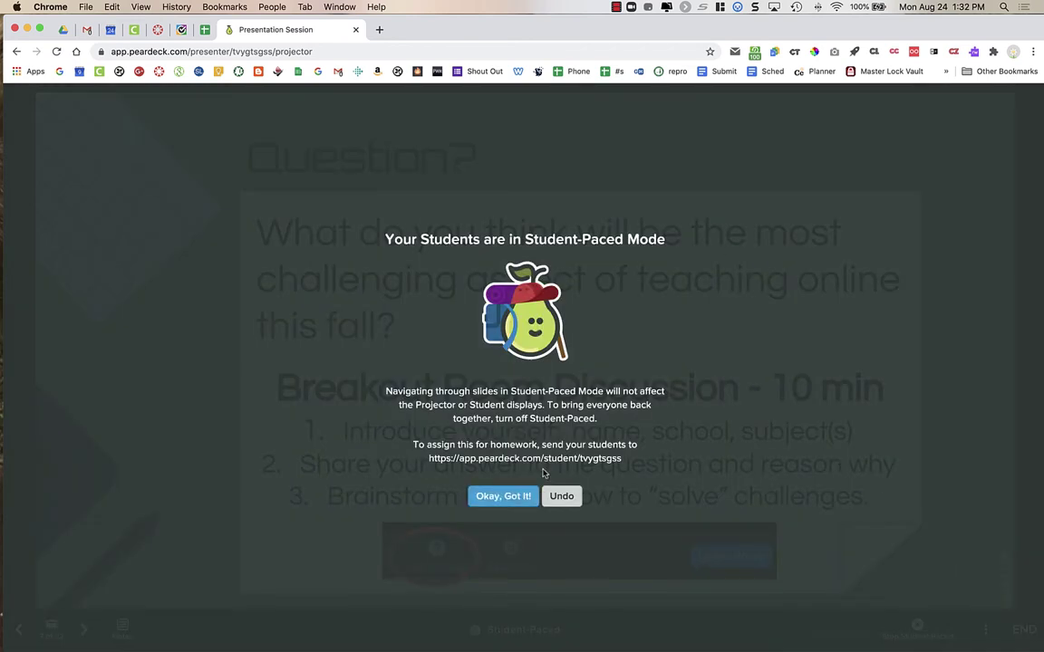
pyautogui.click(522, 497)
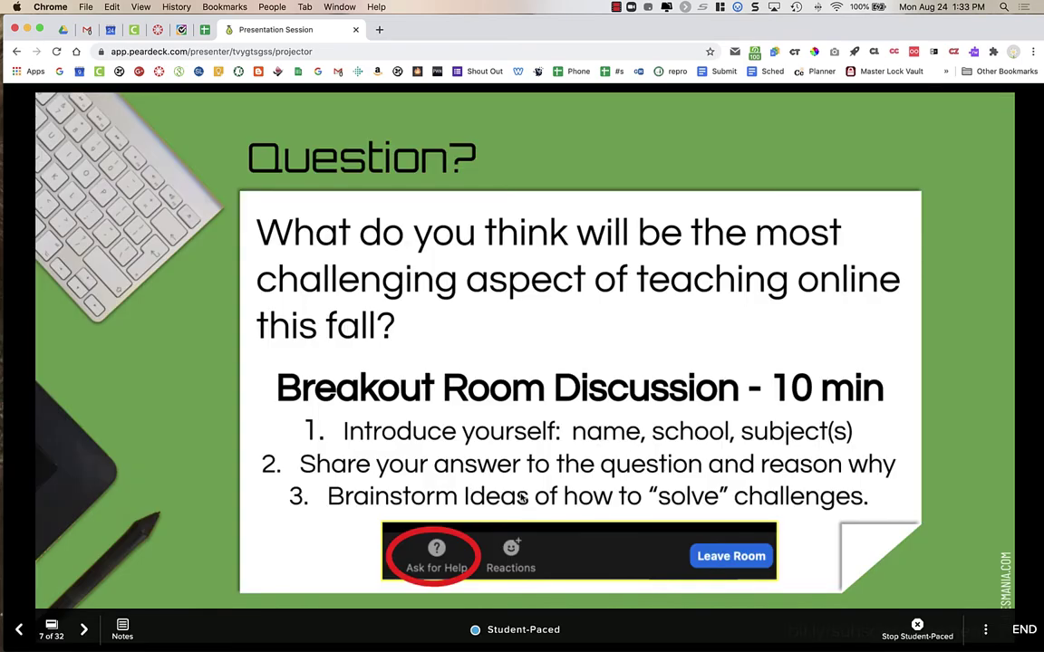
# Step: As the student, page freely through the deck up to slide 18, Why Pear Deck?, and back
pyautogui.hotkey('ctrl', 'Left')
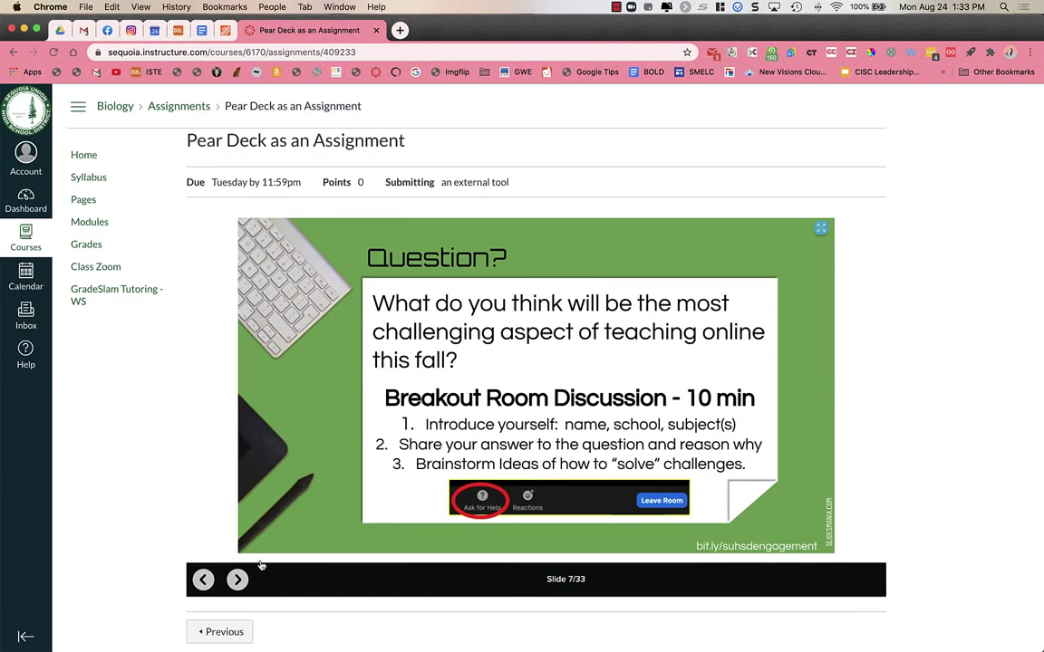
pyautogui.click(203, 580)
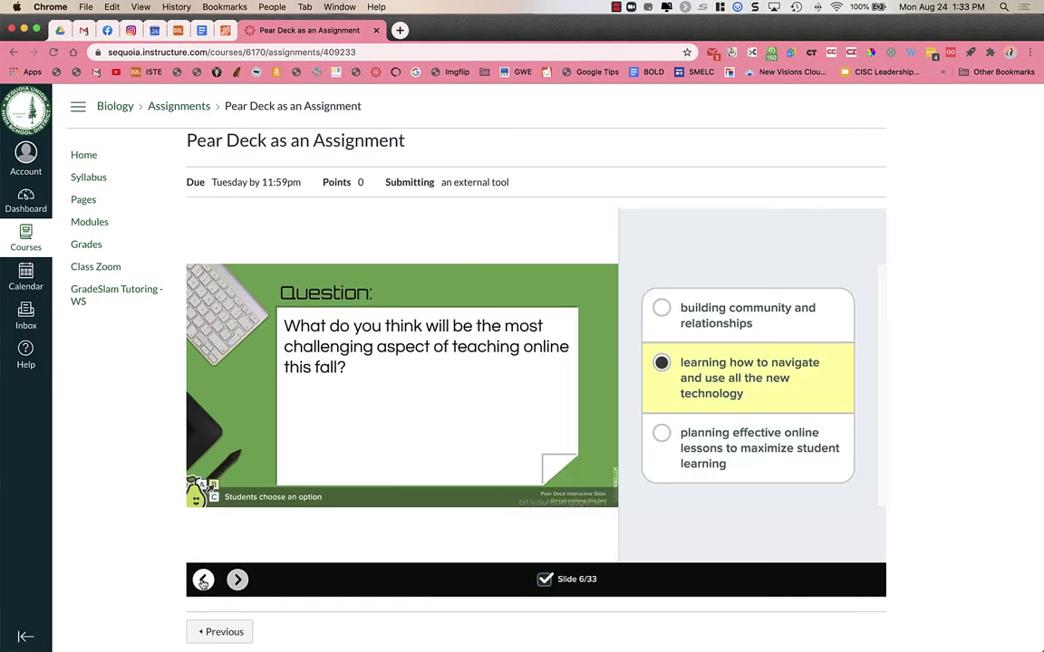
pyautogui.click(203, 580)
pyautogui.click(237, 580)
pyautogui.click(237, 580)
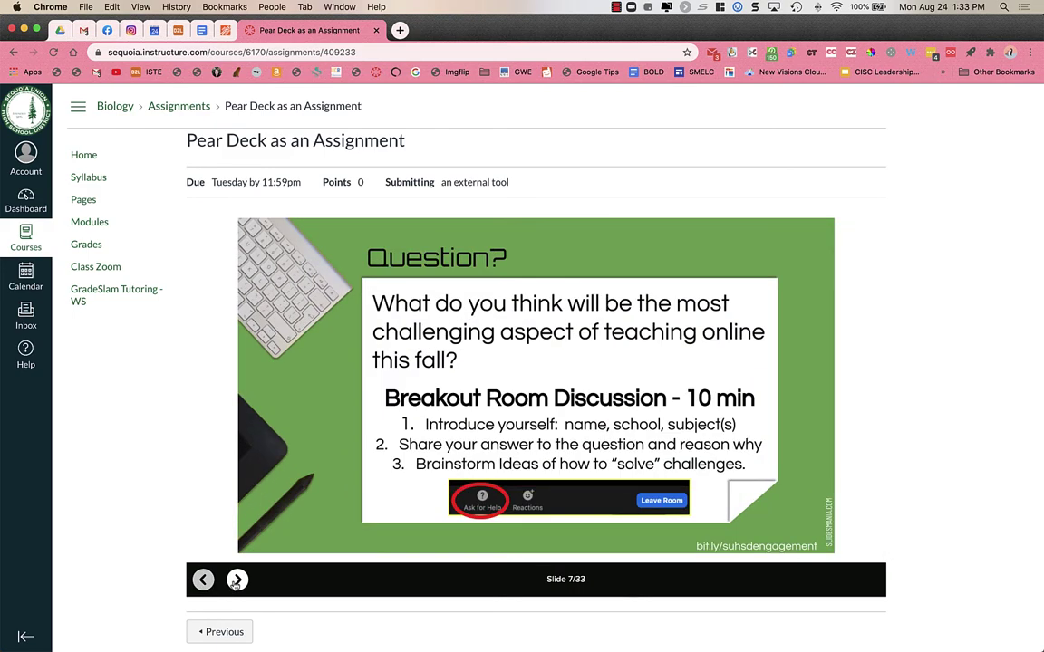
pyautogui.click(237, 580)
pyautogui.click(236, 580)
pyautogui.click(236, 580)
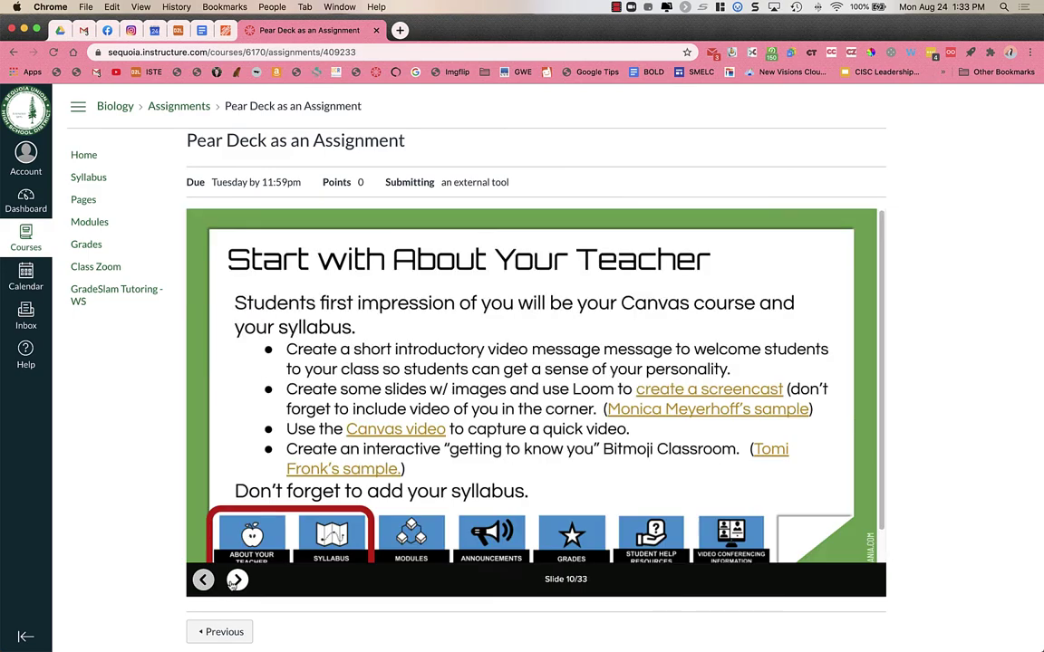
pyautogui.click(226, 584)
pyautogui.click(226, 584)
pyautogui.click(227, 584)
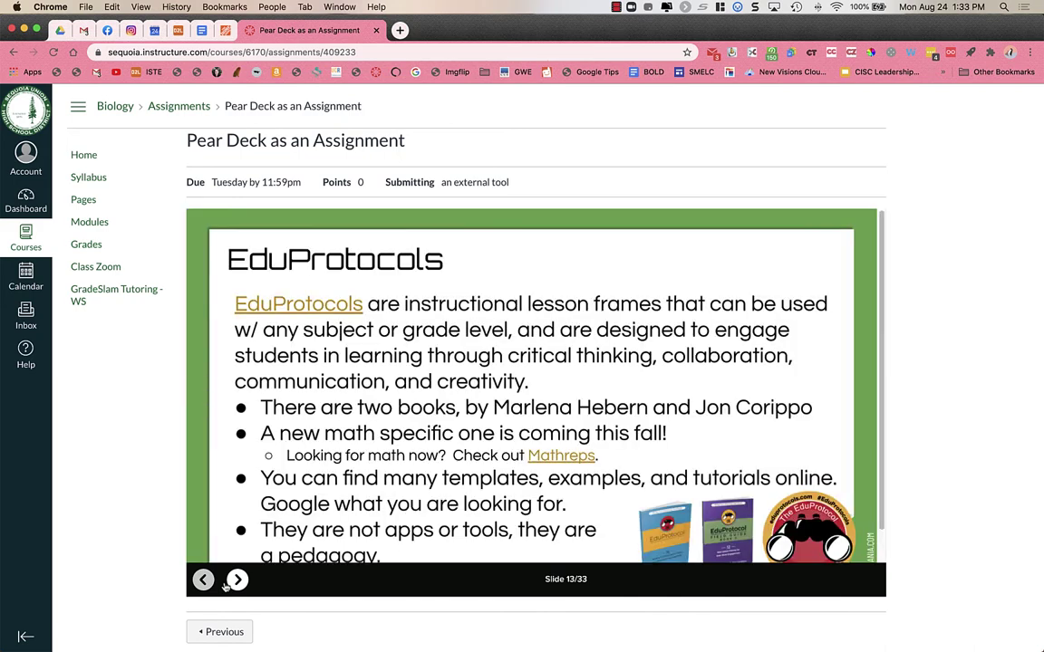
pyautogui.click(227, 583)
pyautogui.click(226, 584)
pyautogui.click(227, 584)
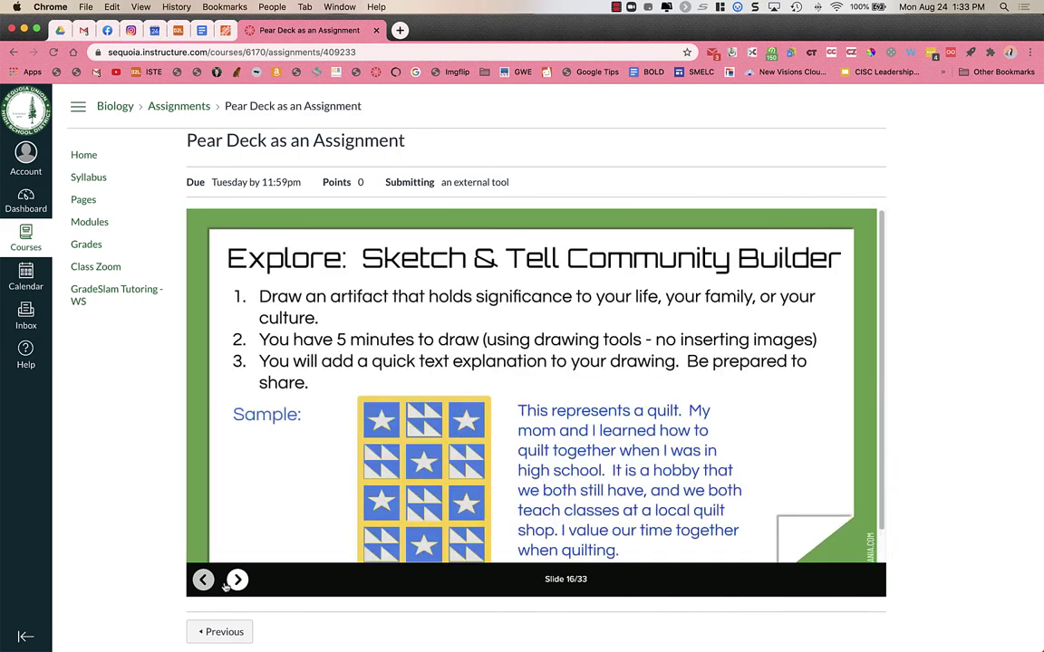
pyautogui.click(226, 585)
pyautogui.click(231, 582)
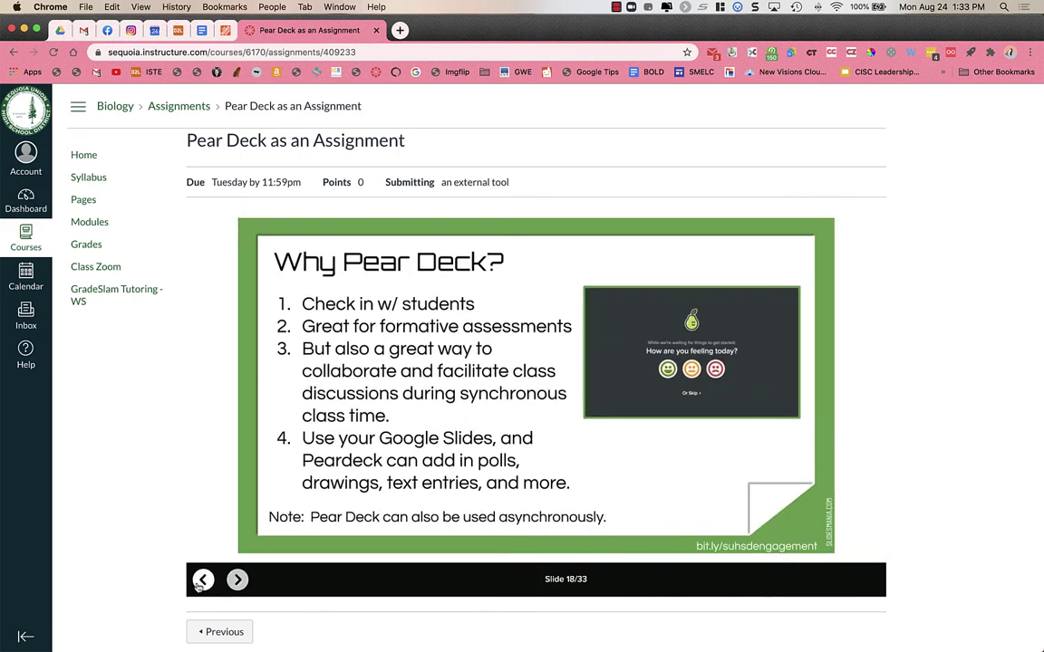
pyautogui.click(201, 585)
# Step: Turn off student-paced mode from the presenter's session menu
pyautogui.hotkey('ctrl', 'Right')
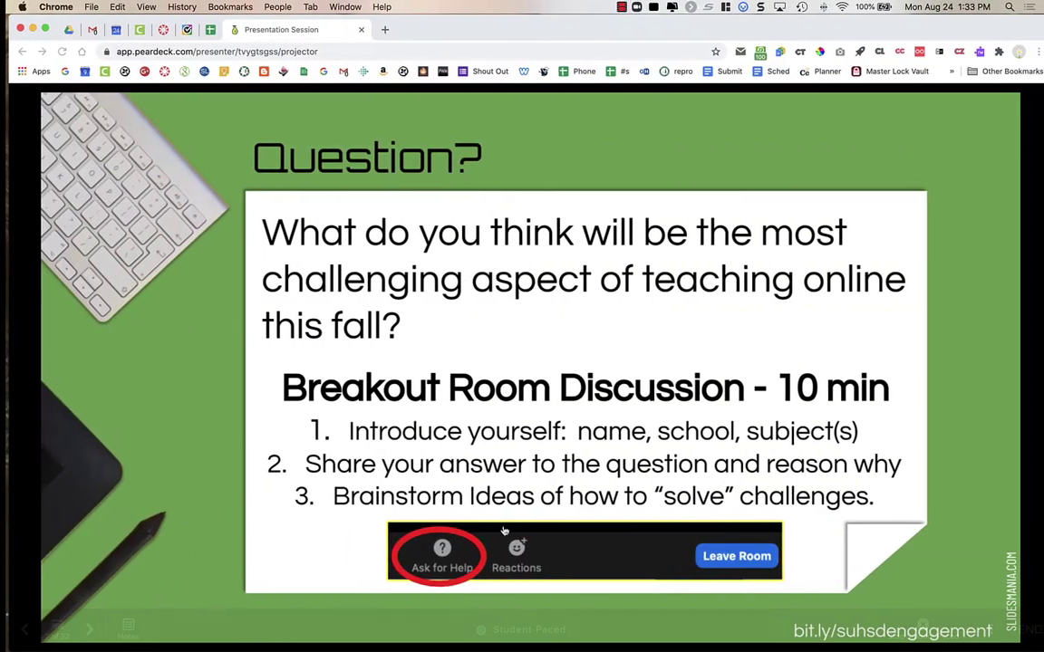
pyautogui.click(985, 628)
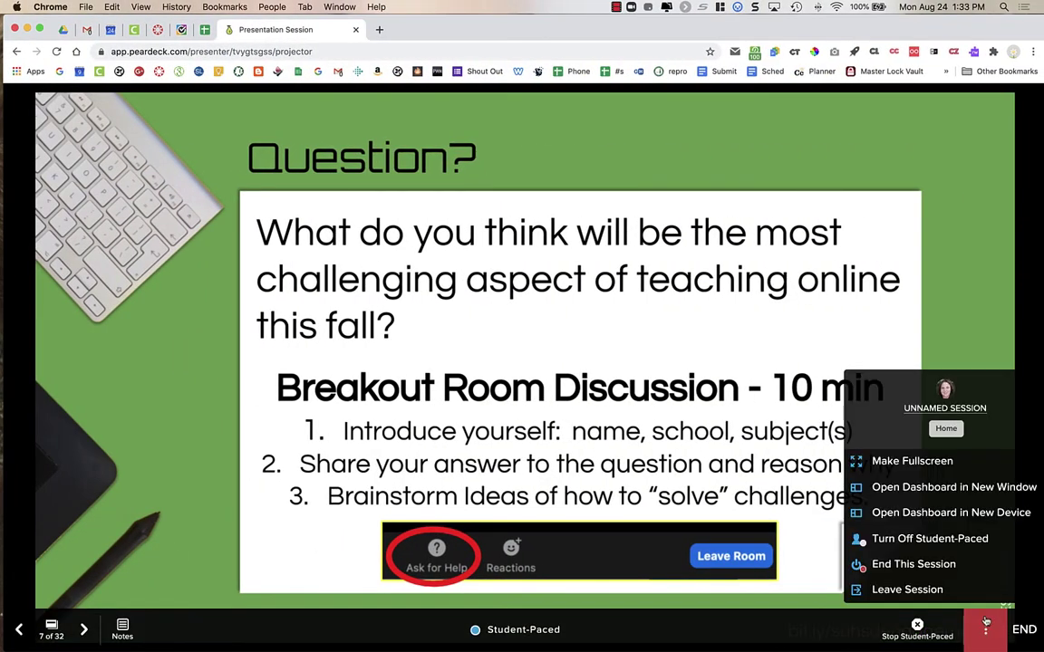
pyautogui.click(969, 541)
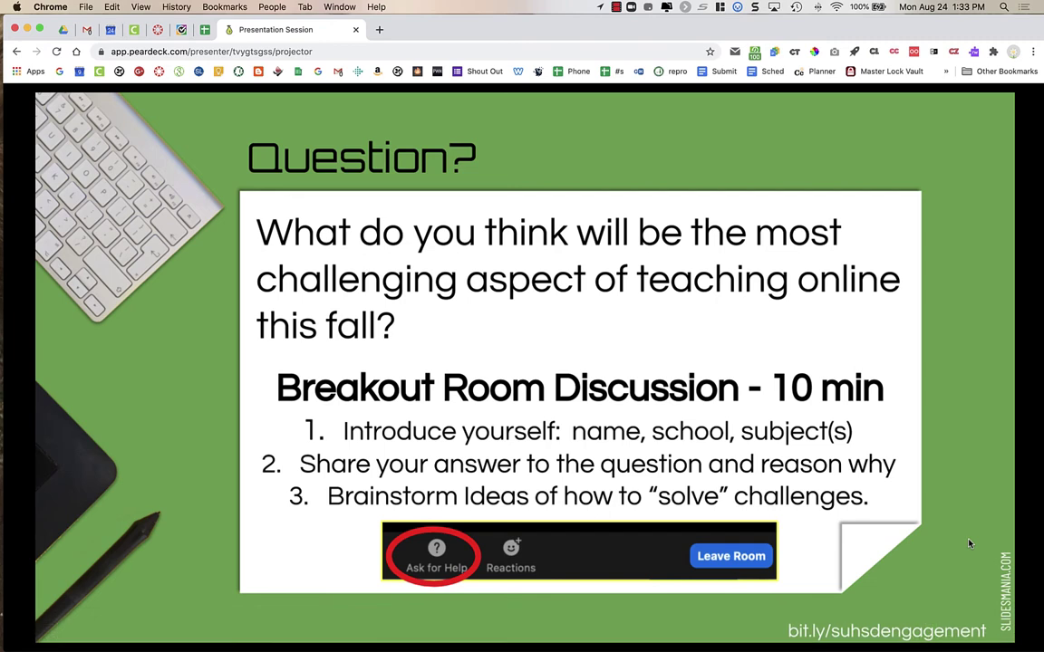
# Step: Leave the Canvas assignment page for the course Modules list
pyautogui.click(158, 30)
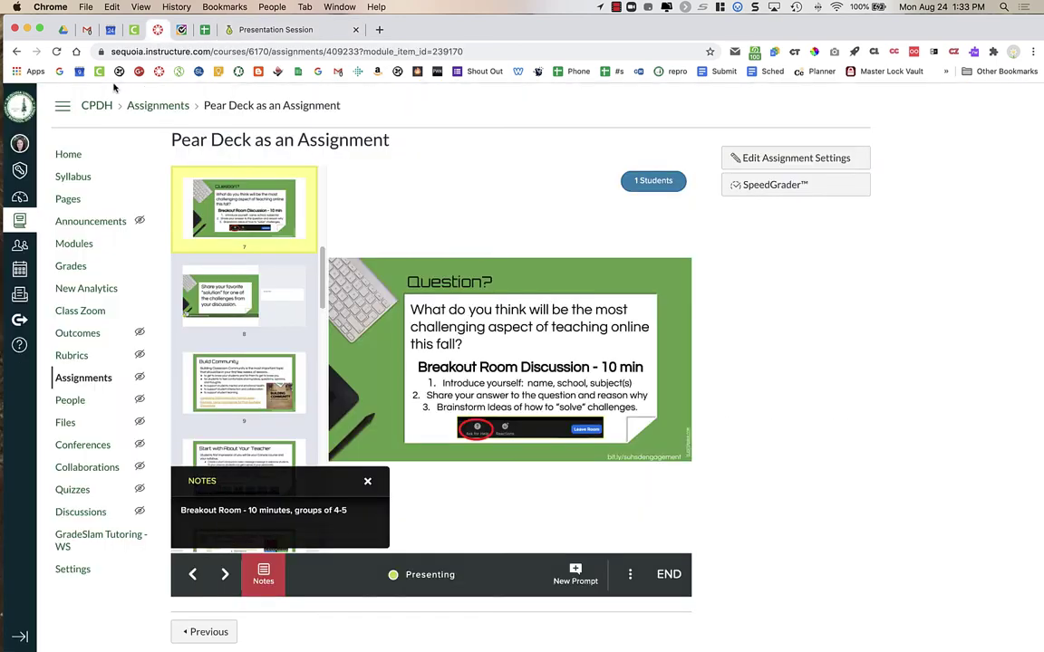
pyautogui.click(73, 245)
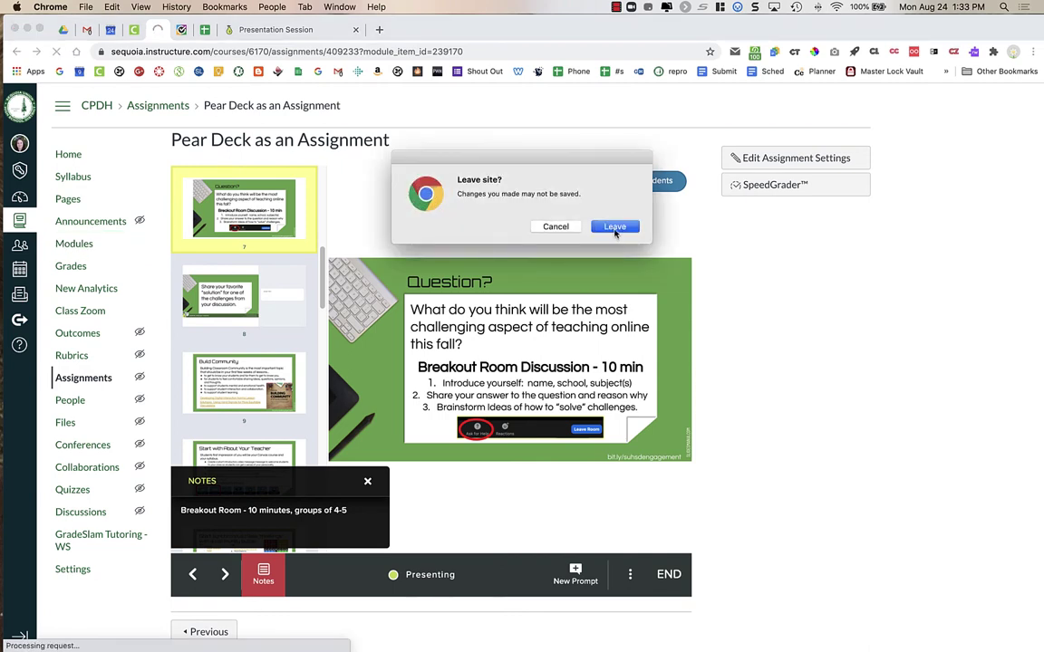
pyautogui.click(615, 228)
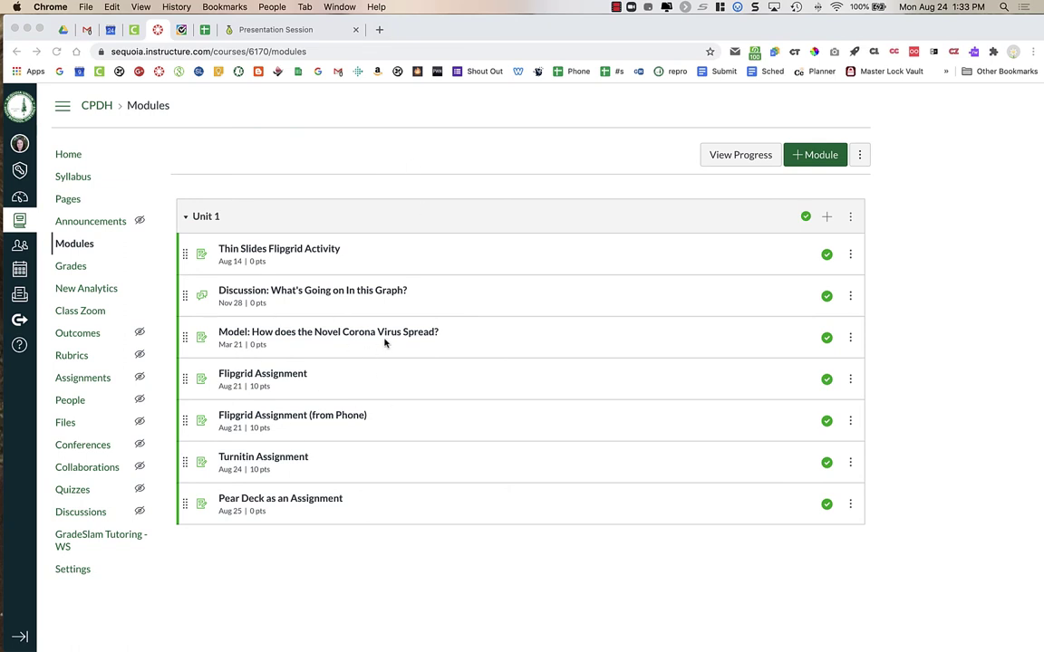
# Step: Add Pear Deck as an External Tool item at the end of Unit 1
pyautogui.click(827, 218)
pyautogui.click(827, 219)
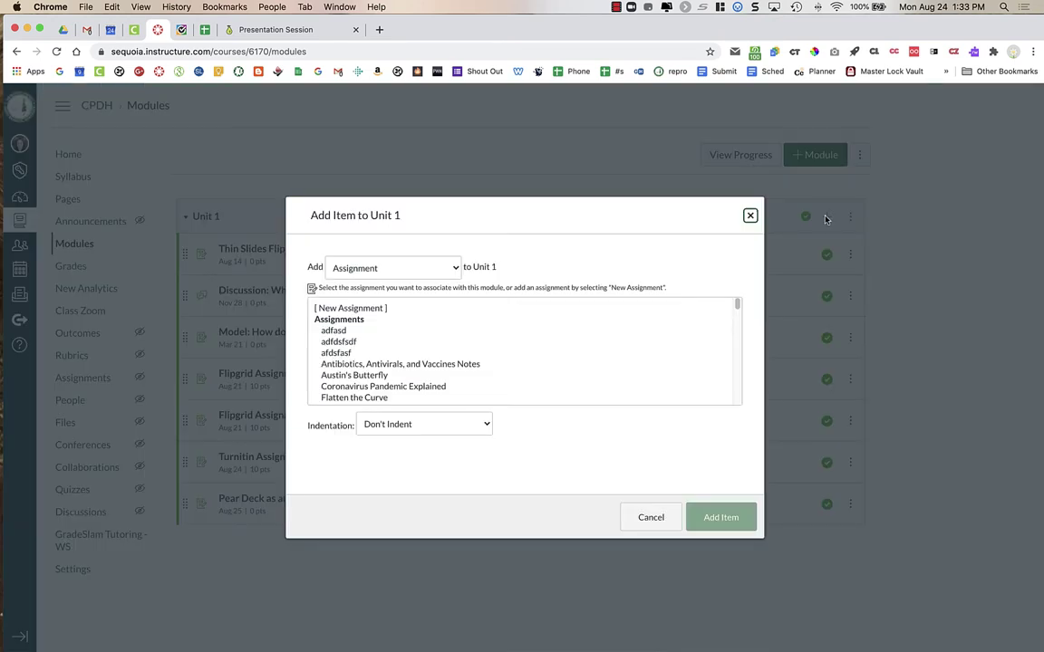
pyautogui.click(421, 268)
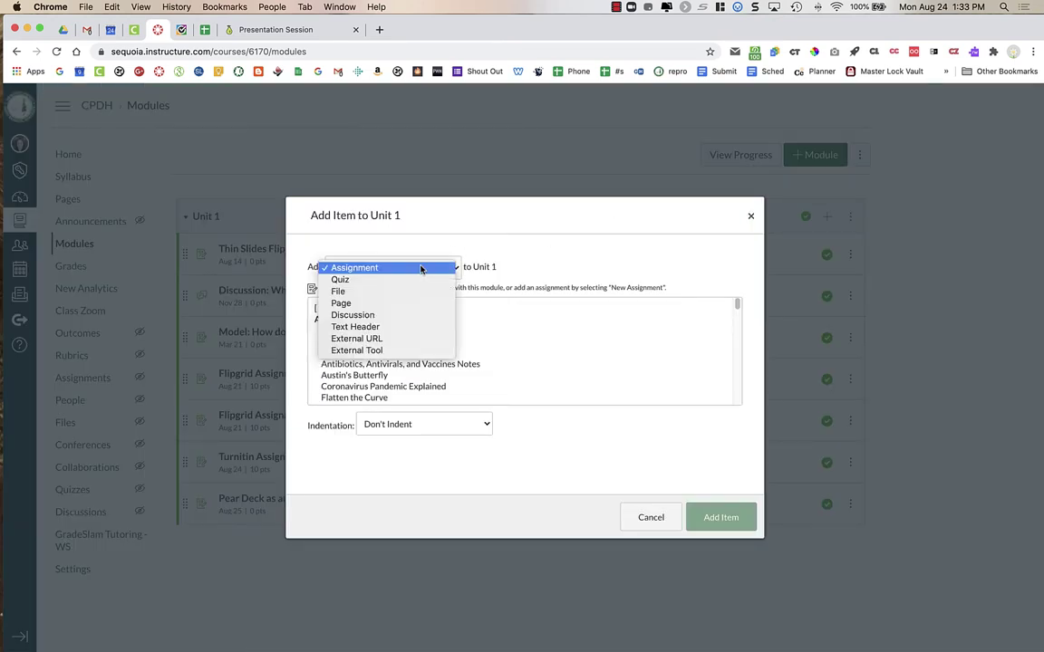
pyautogui.click(395, 353)
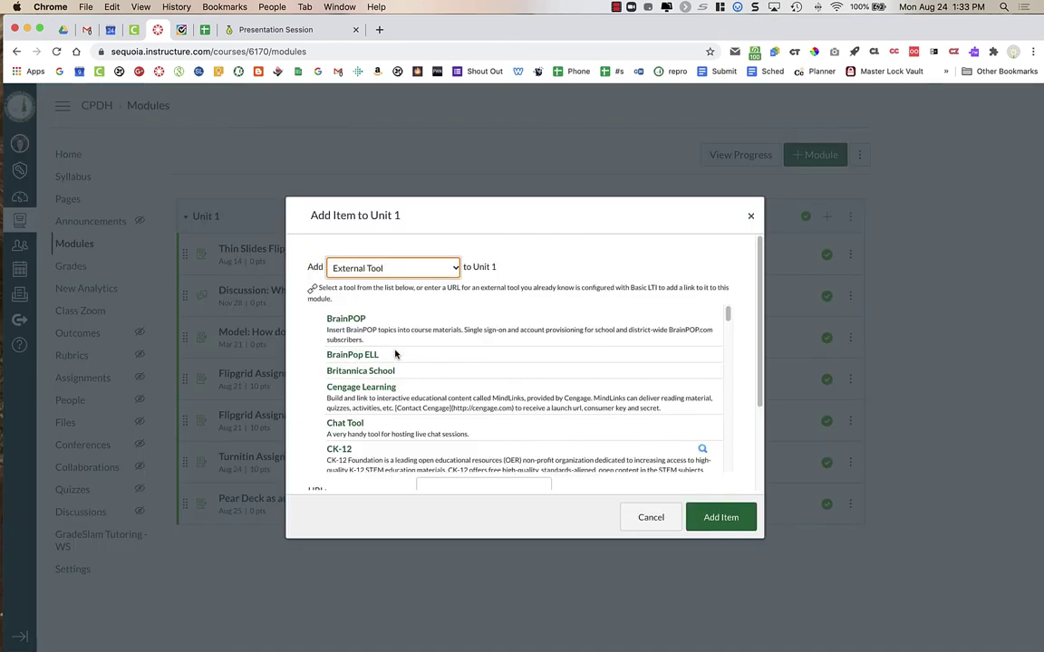
pyautogui.scroll(-5, 412, 367)
pyautogui.scroll(-10, 415, 375)
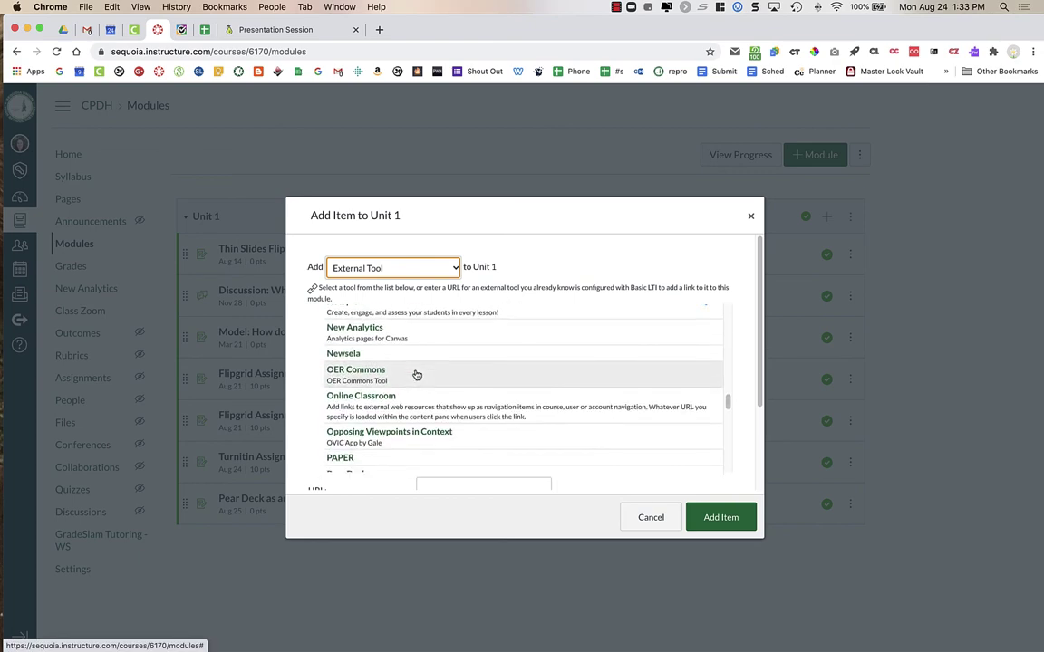
pyautogui.click(424, 395)
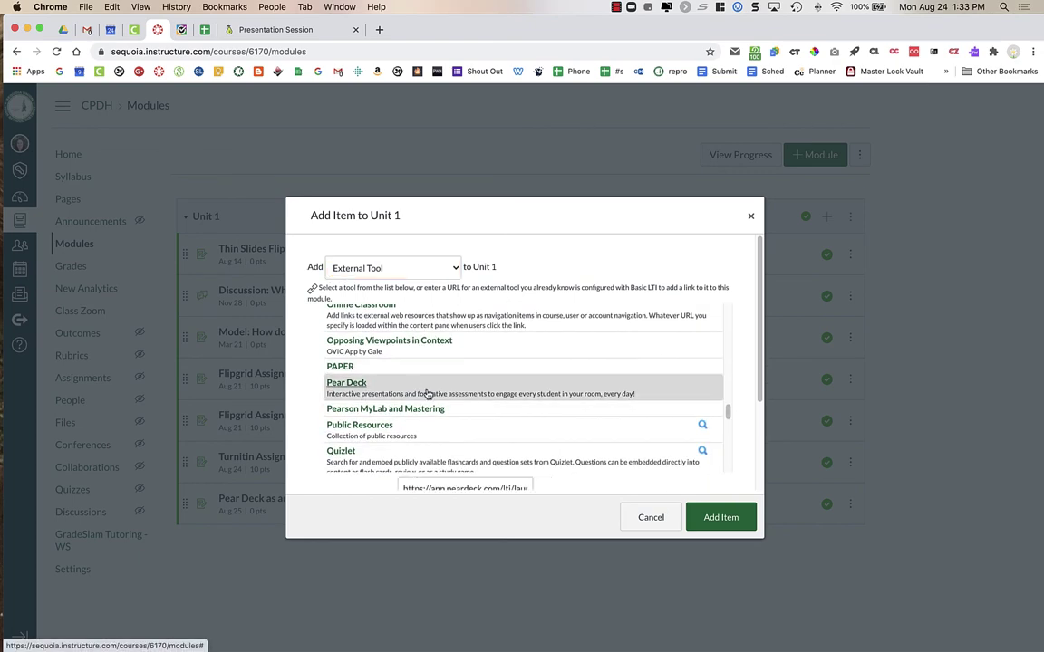
pyautogui.click(725, 513)
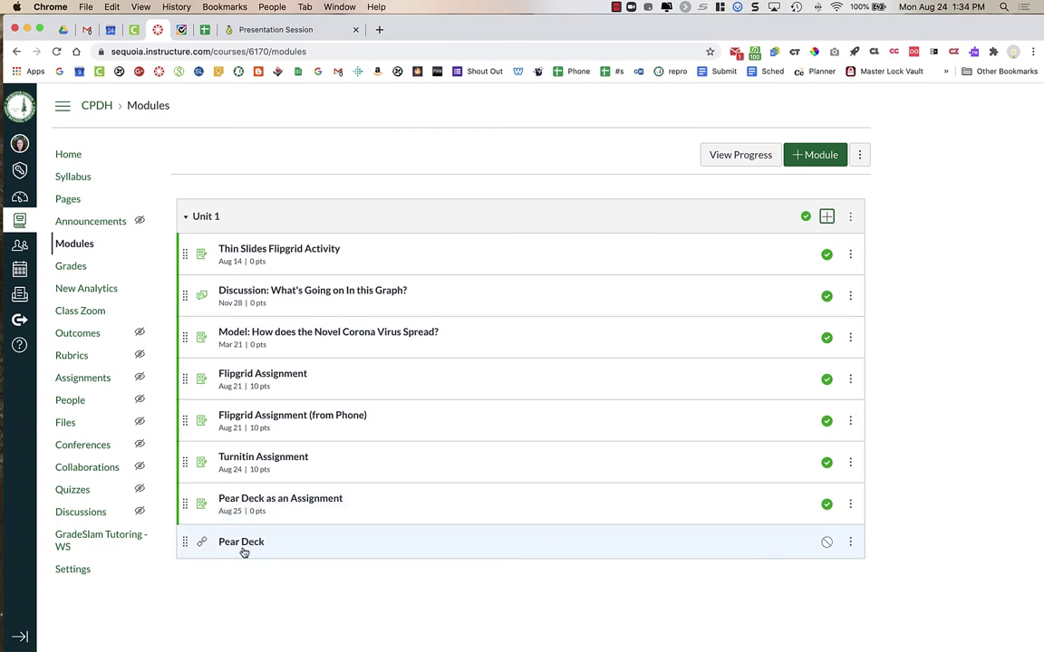
# Step: Rename the item 'Pear Deck External Tool in Modules', publish it, and open it
pyautogui.click(851, 544)
pyautogui.click(832, 476)
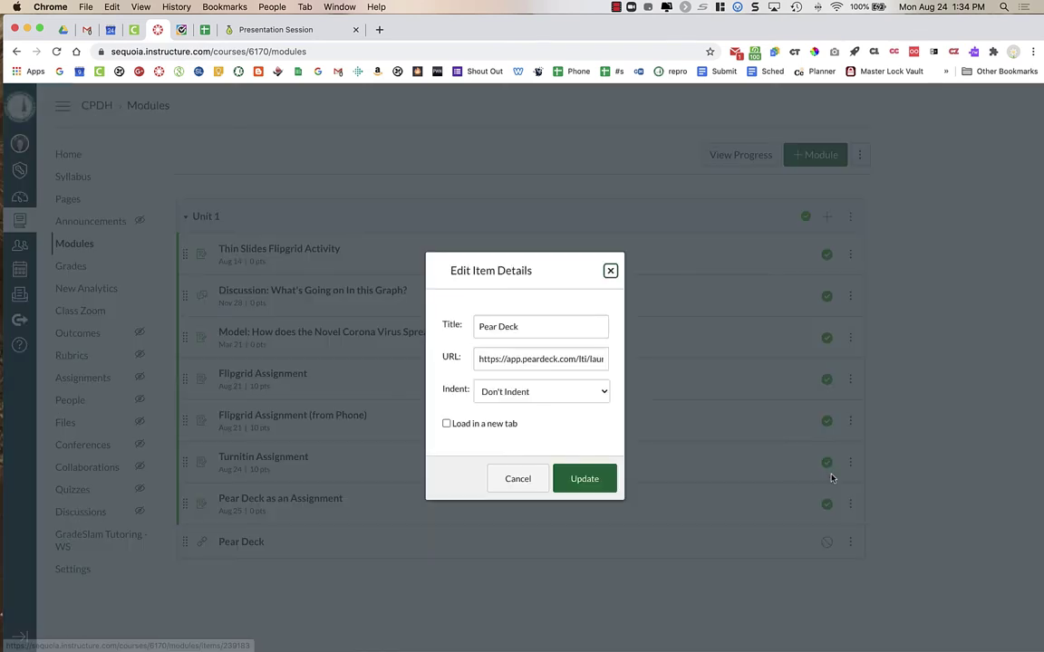
pyautogui.click(591, 325)
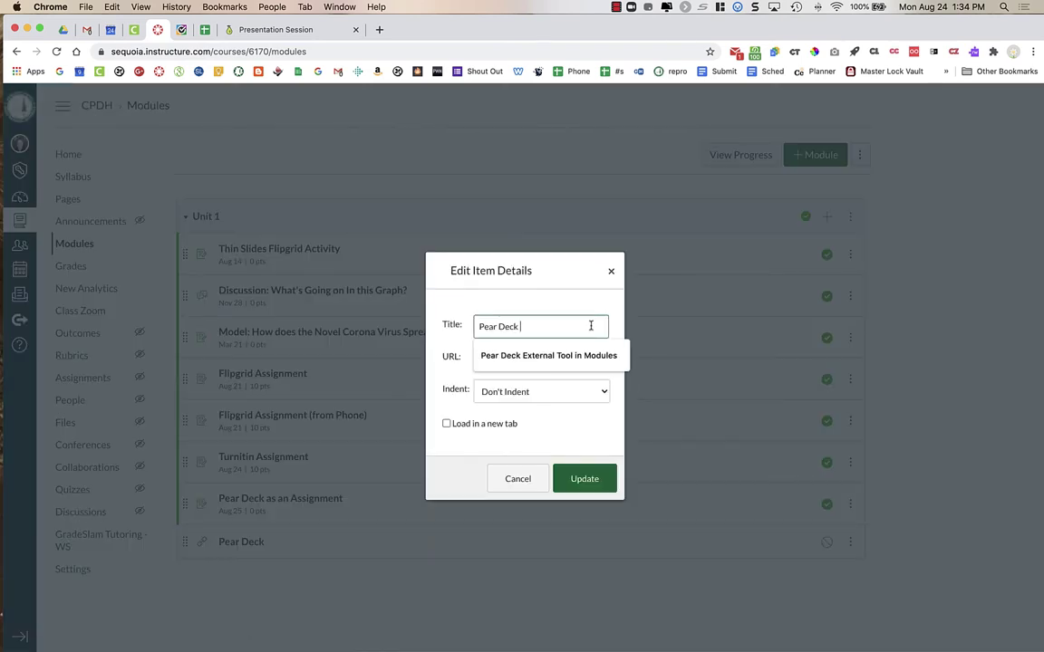
pyautogui.click(586, 353)
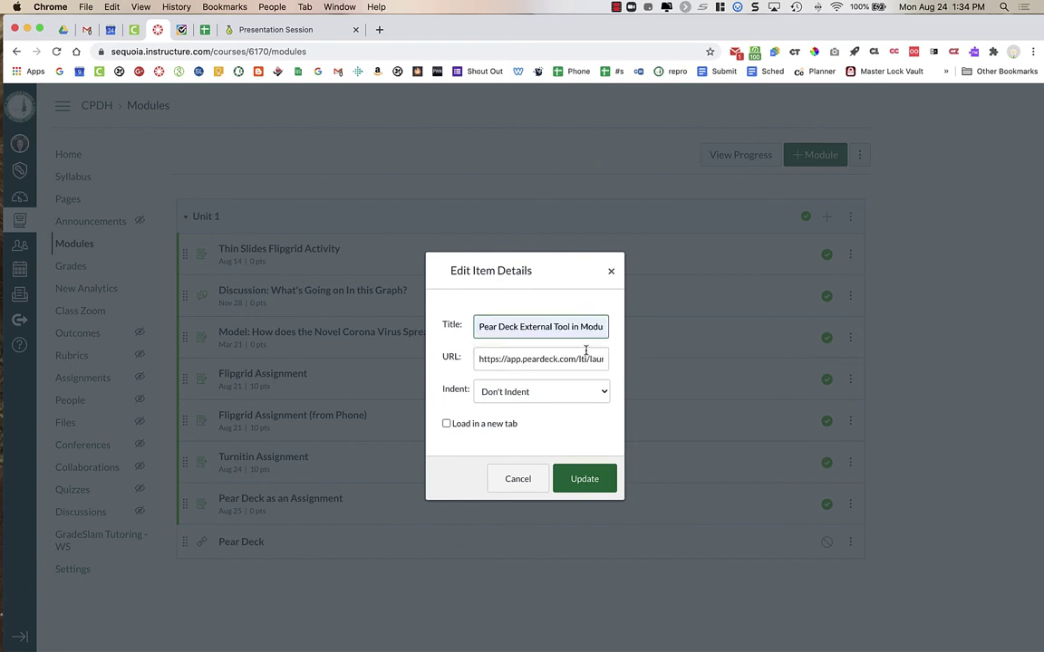
pyautogui.click(583, 479)
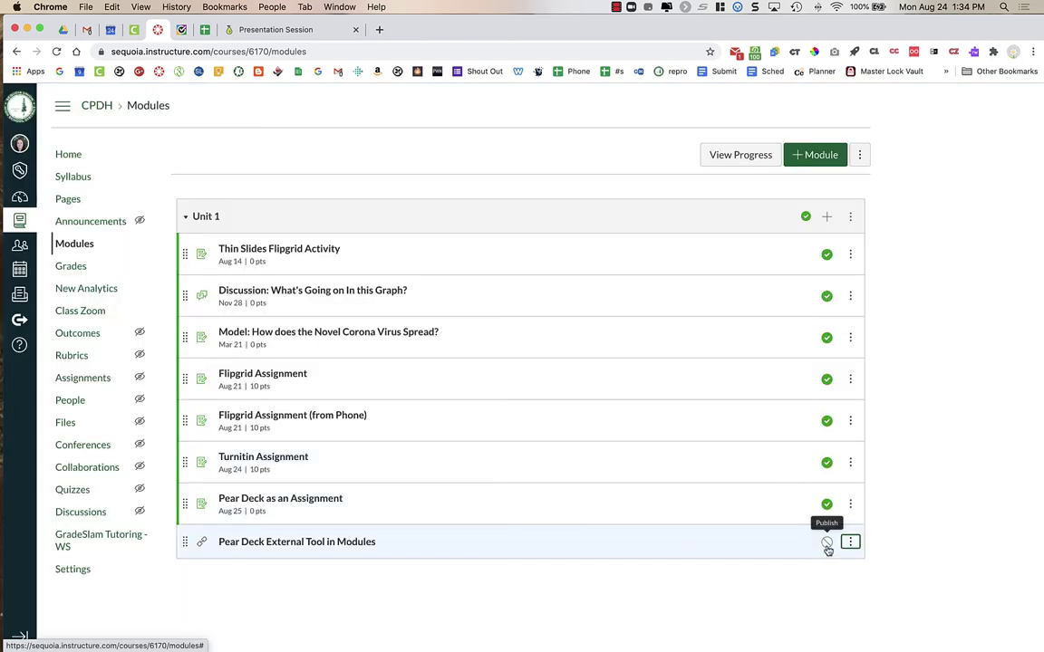
pyautogui.click(827, 544)
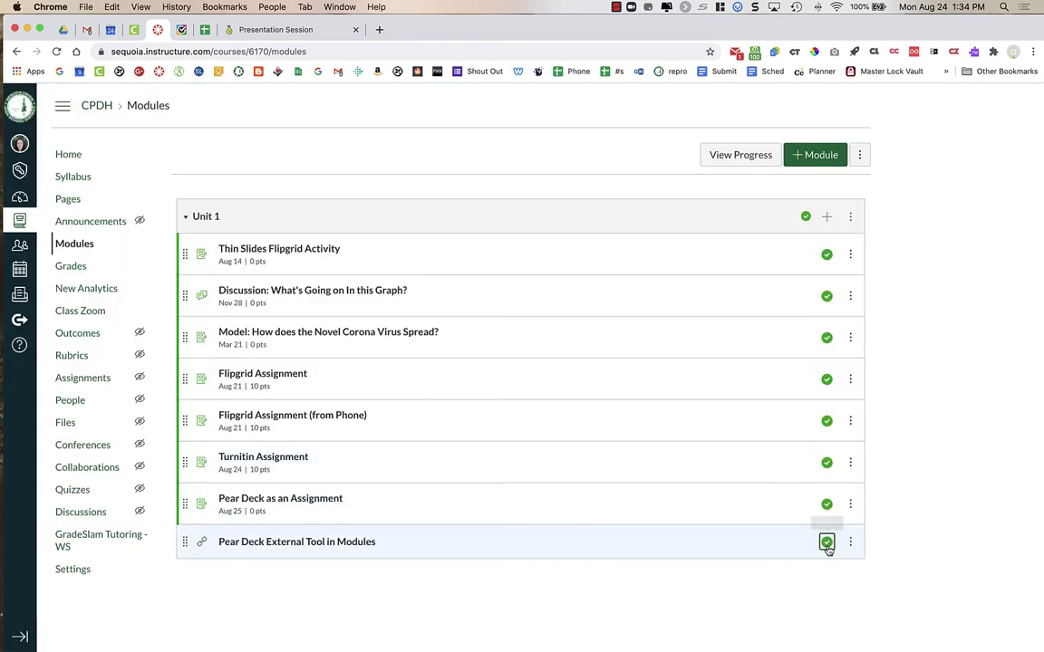
pyautogui.click(341, 543)
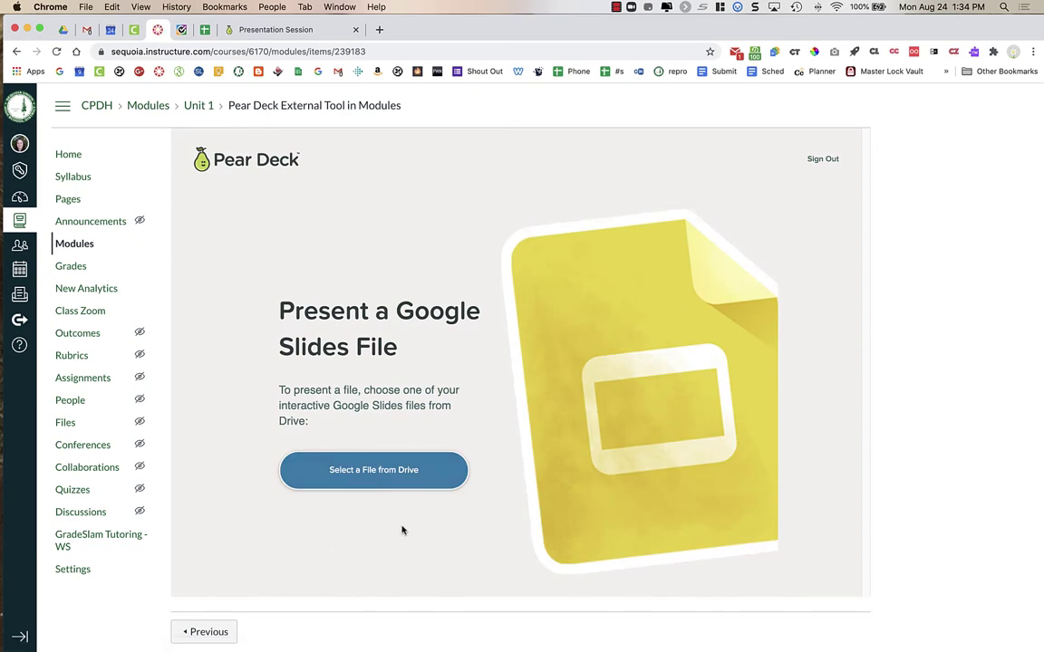
# Step: Pick the 'engageme' search result, Engagement Strategies for Online and Blended Learning, from Drive and launch it instructor-paced
pyautogui.click(394, 482)
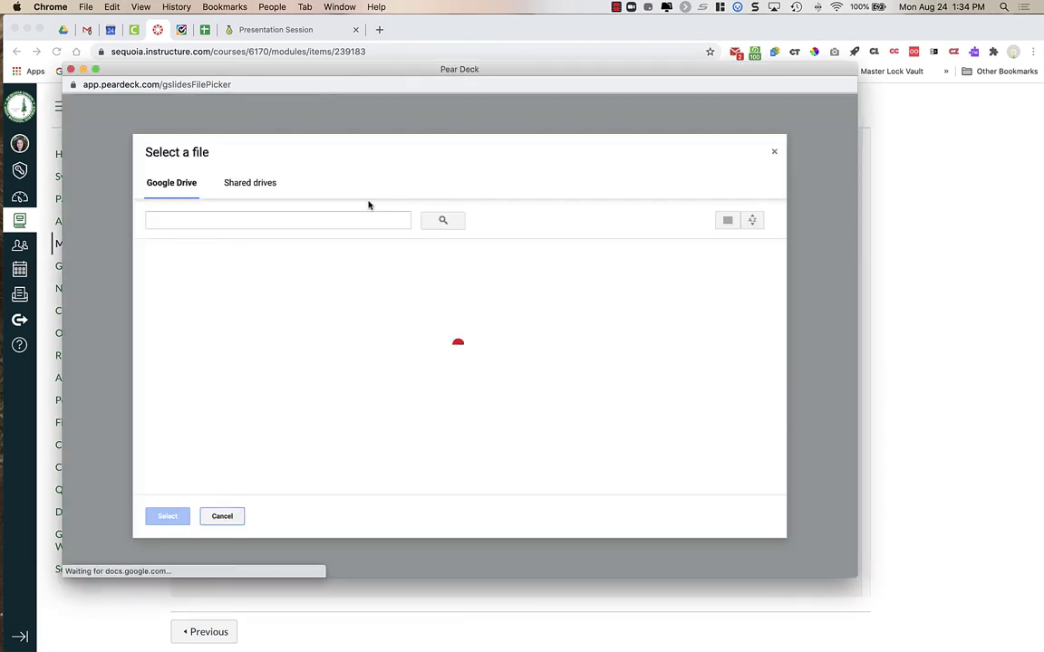
pyautogui.click(356, 223)
pyautogui.write('engageme')
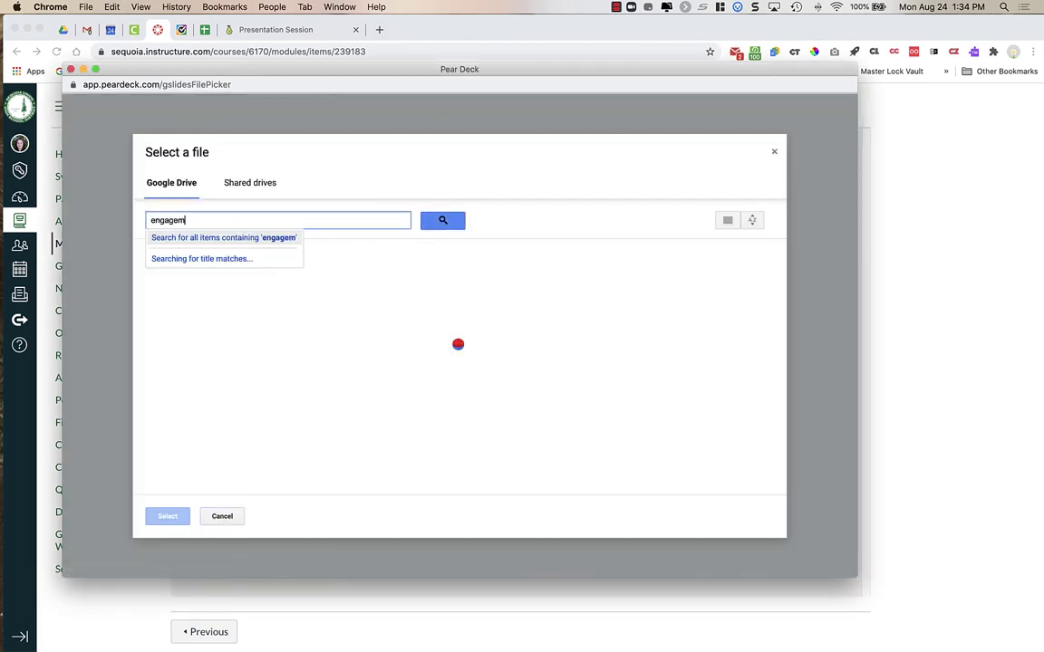
pyautogui.click(457, 221)
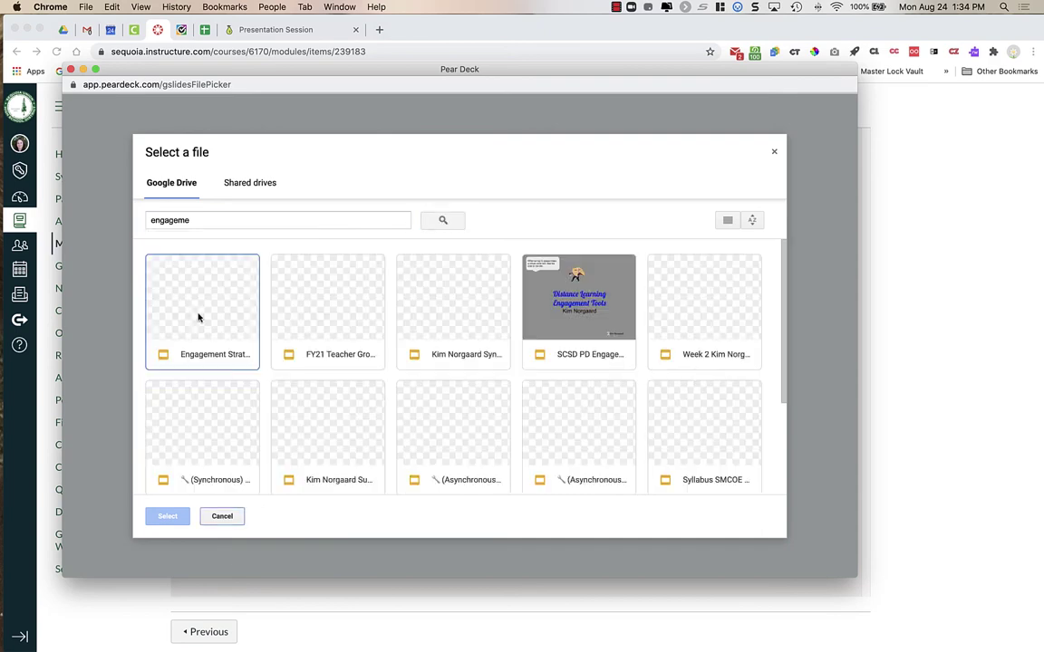
pyautogui.click(199, 315)
pyautogui.click(171, 518)
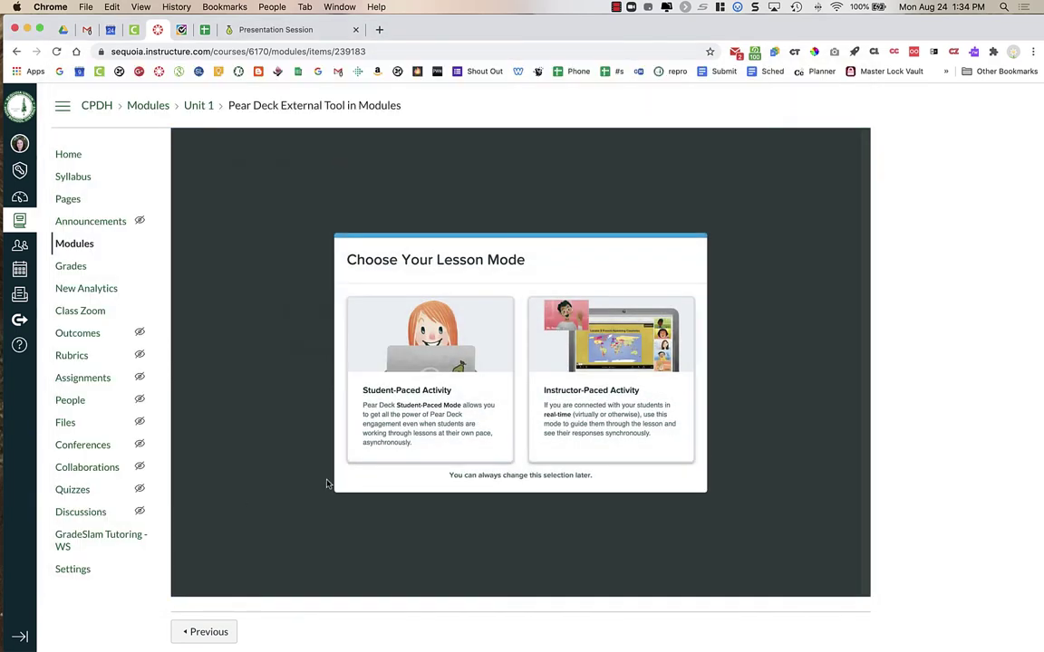
pyautogui.click(631, 343)
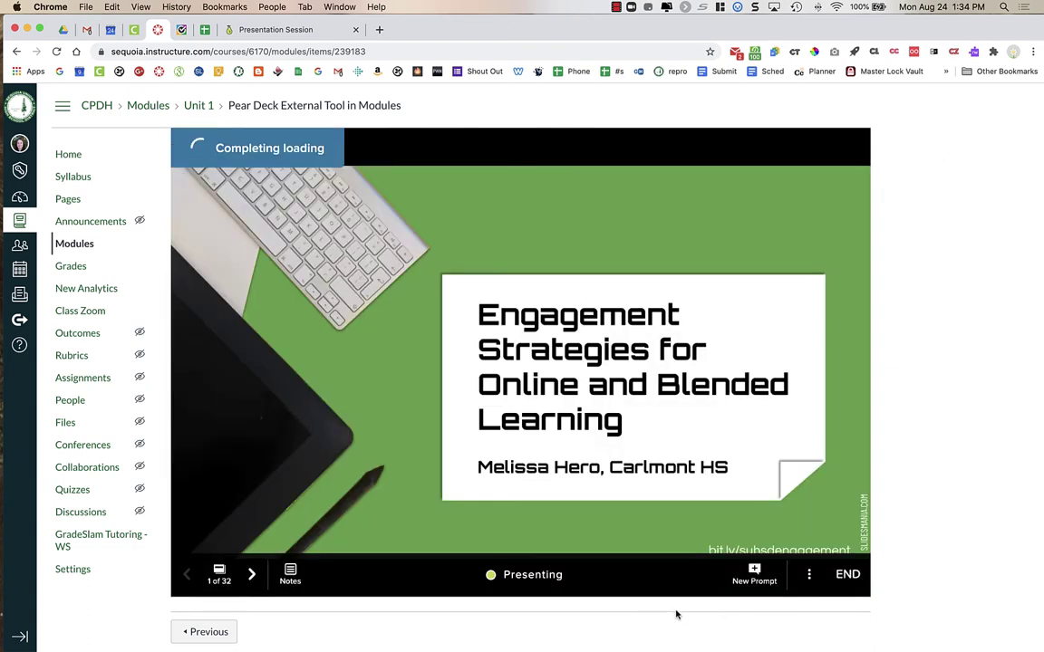
# Step: Open the responses dashboard in a separate window and move it higher on screen
pyautogui.click(812, 576)
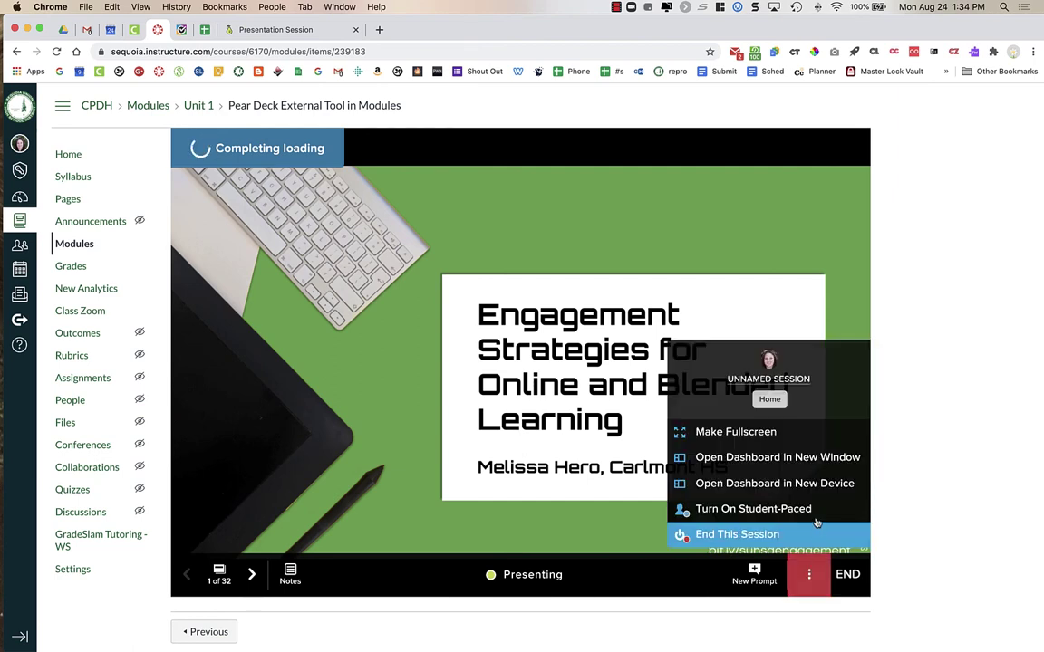
pyautogui.click(788, 466)
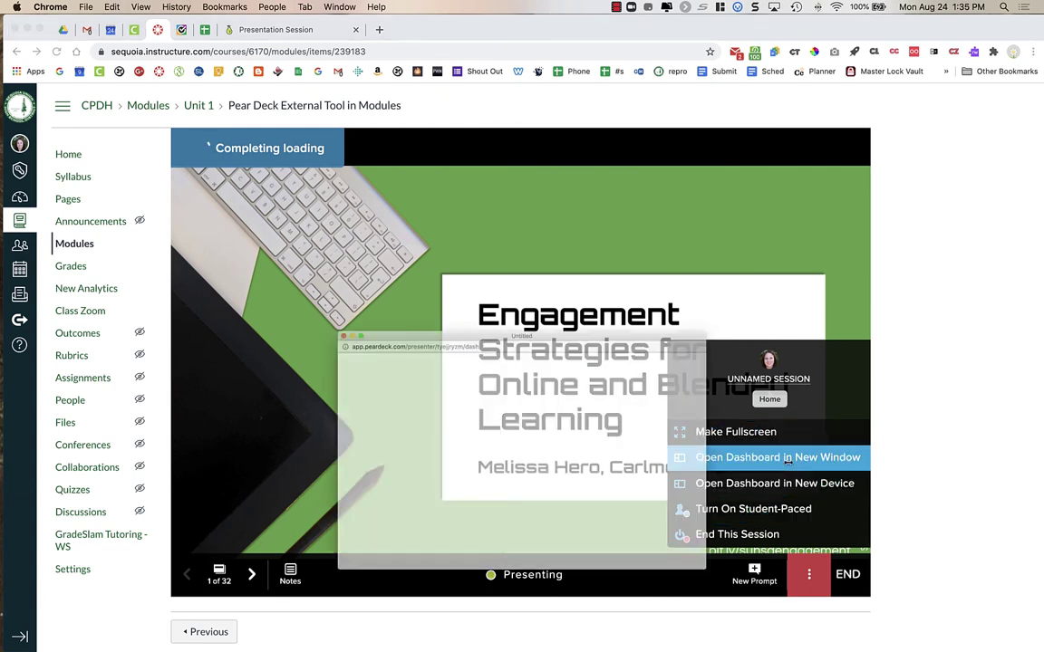
pyautogui.moveTo(573, 295); pyautogui.dragTo(592, 0)
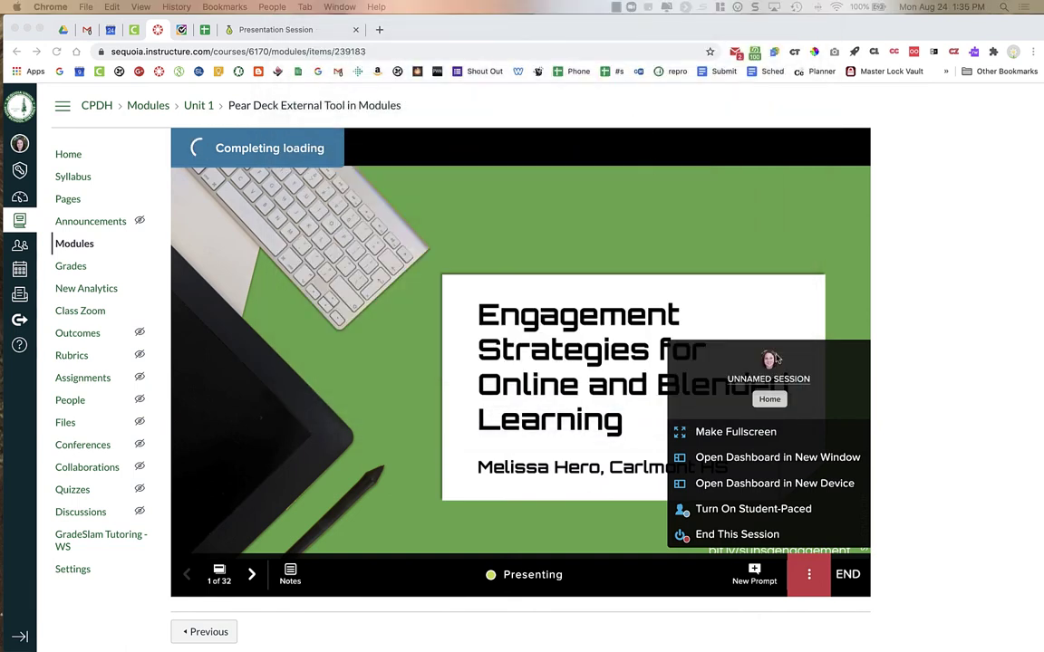
pyautogui.click(712, 435)
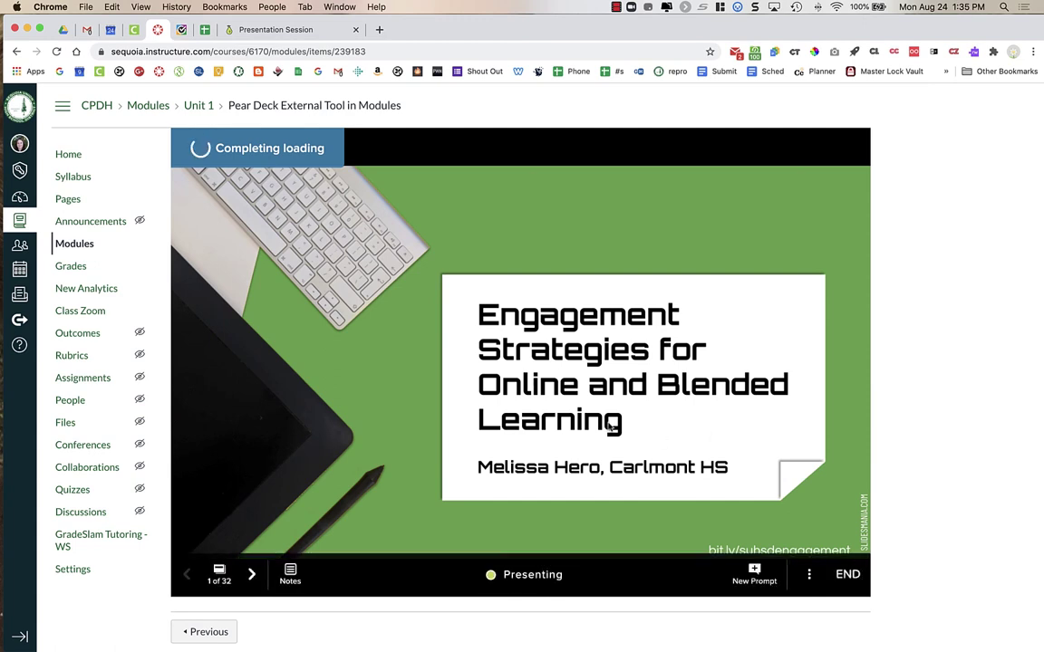
# Step: Advance the deck to slide 7, then step back to the slide 6 teaching-online question
pyautogui.click(252, 574)
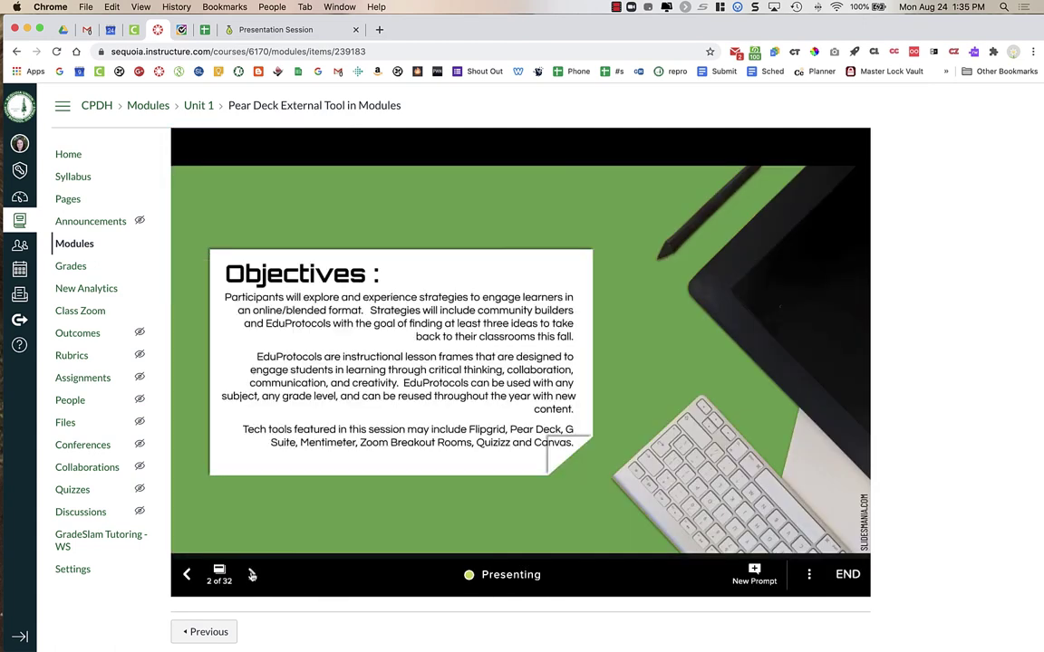
pyautogui.click(252, 574)
pyautogui.click(252, 574)
pyautogui.click(252, 574)
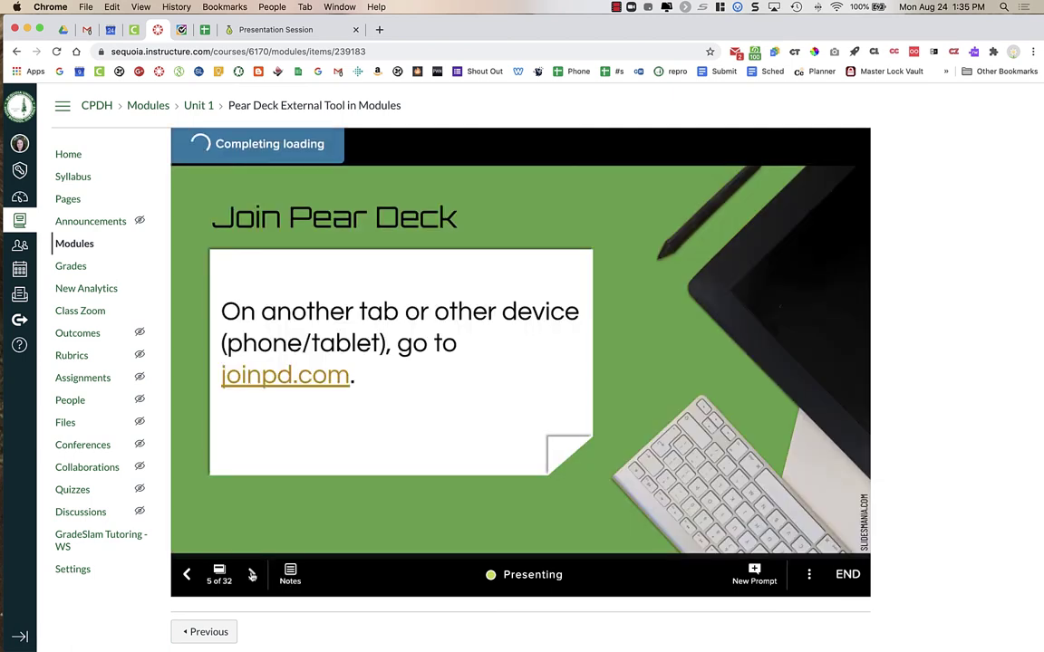
pyautogui.click(251, 574)
pyautogui.click(252, 575)
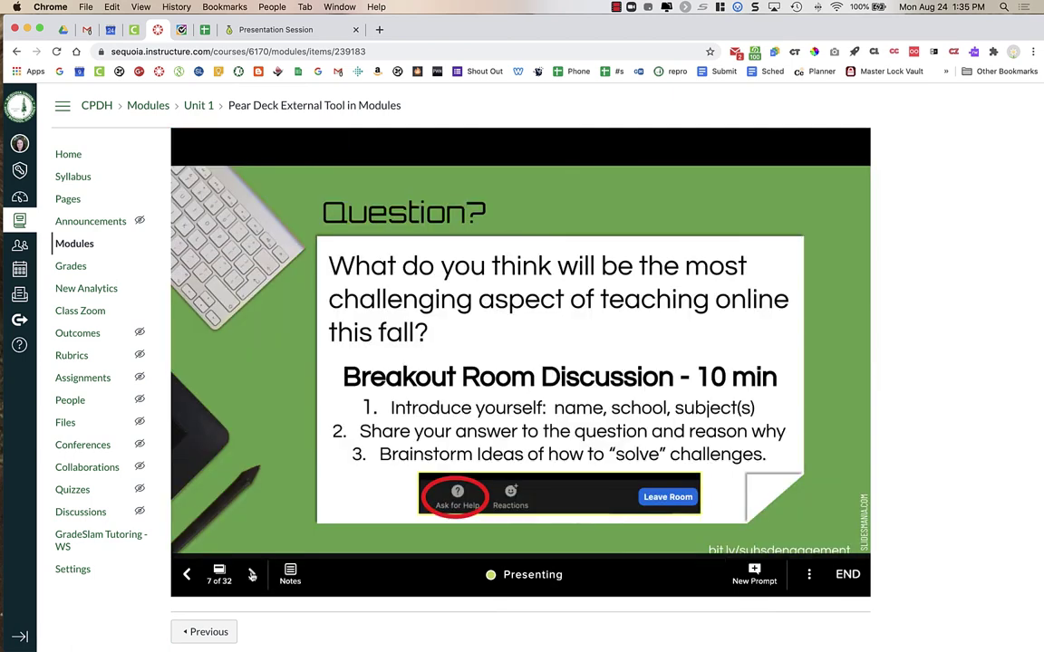
pyautogui.click(185, 574)
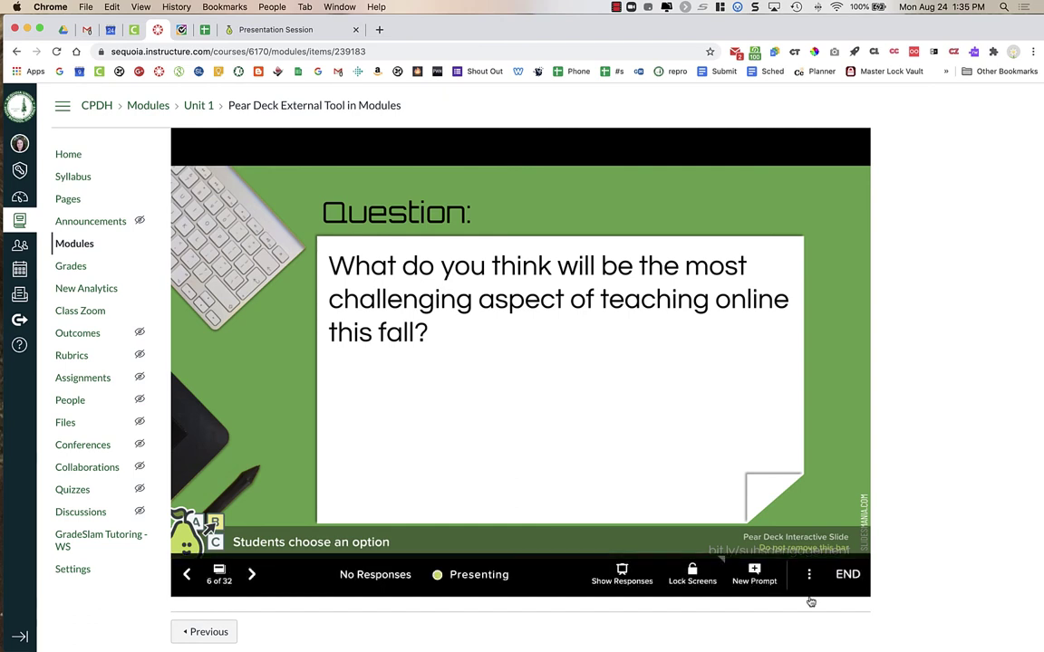
pyautogui.click(810, 575)
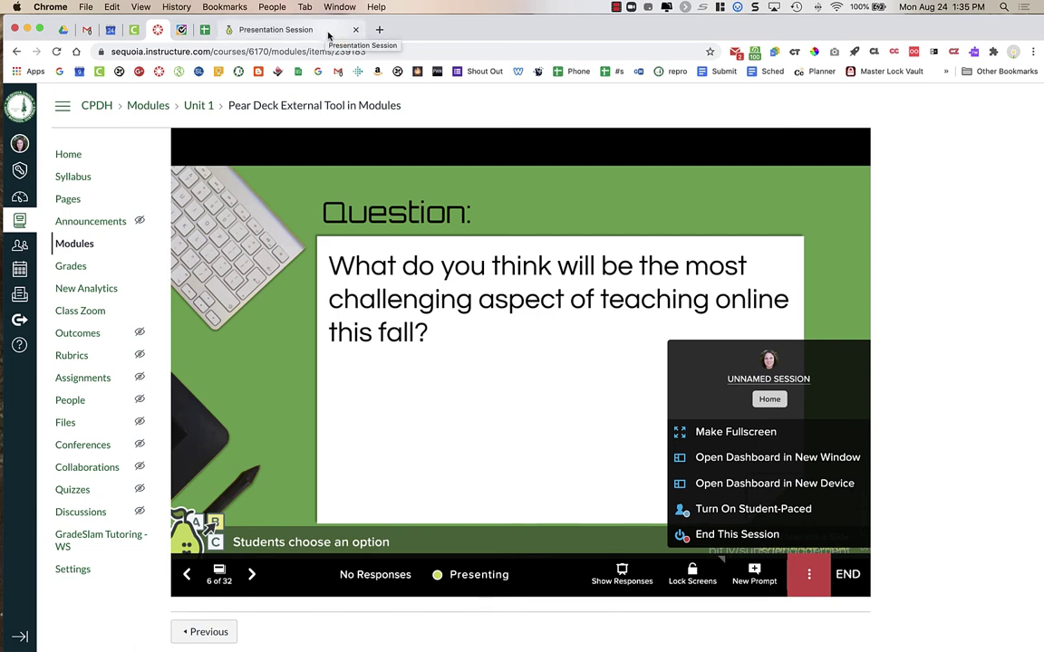
# Step: Close the extra Presentation Session tab, make the slide fullscreen, and move to the student's window
pyautogui.click(356, 30)
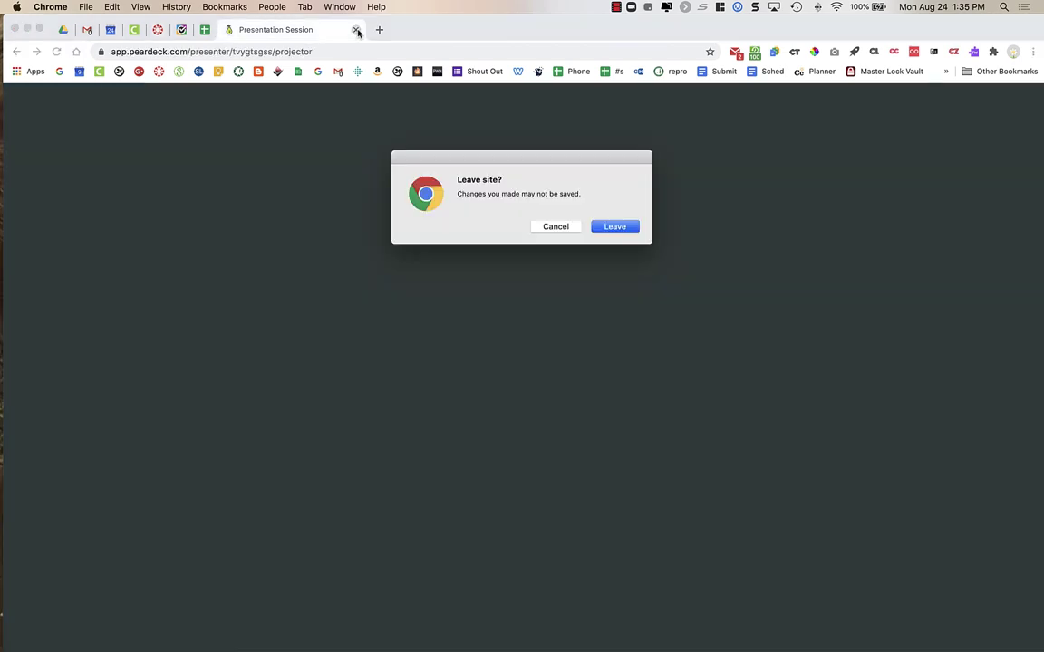
pyautogui.click(612, 227)
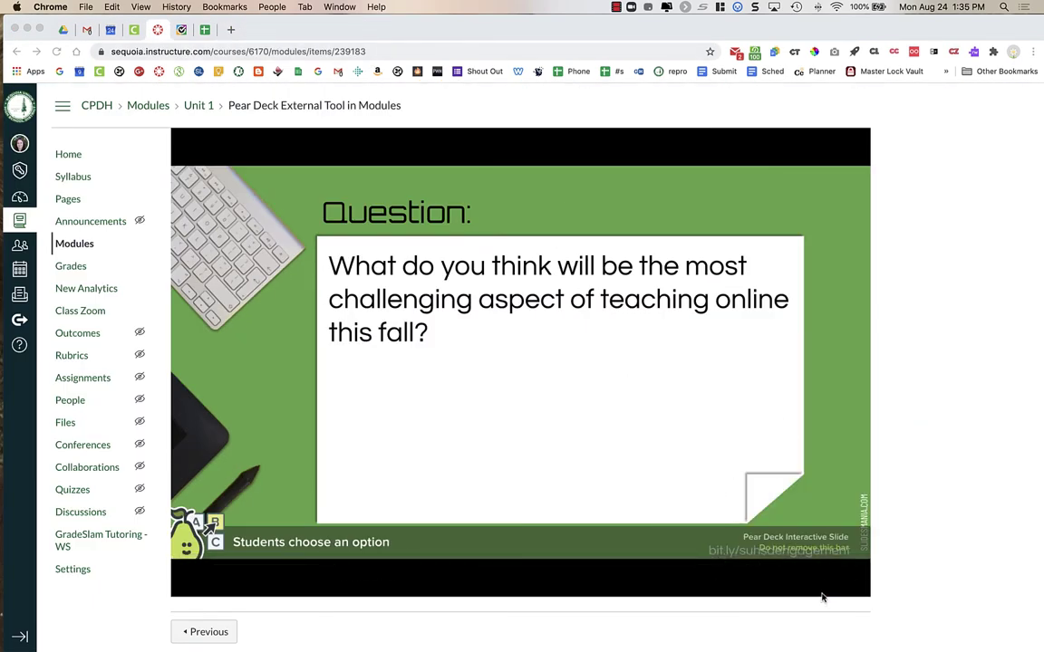
pyautogui.click(820, 476)
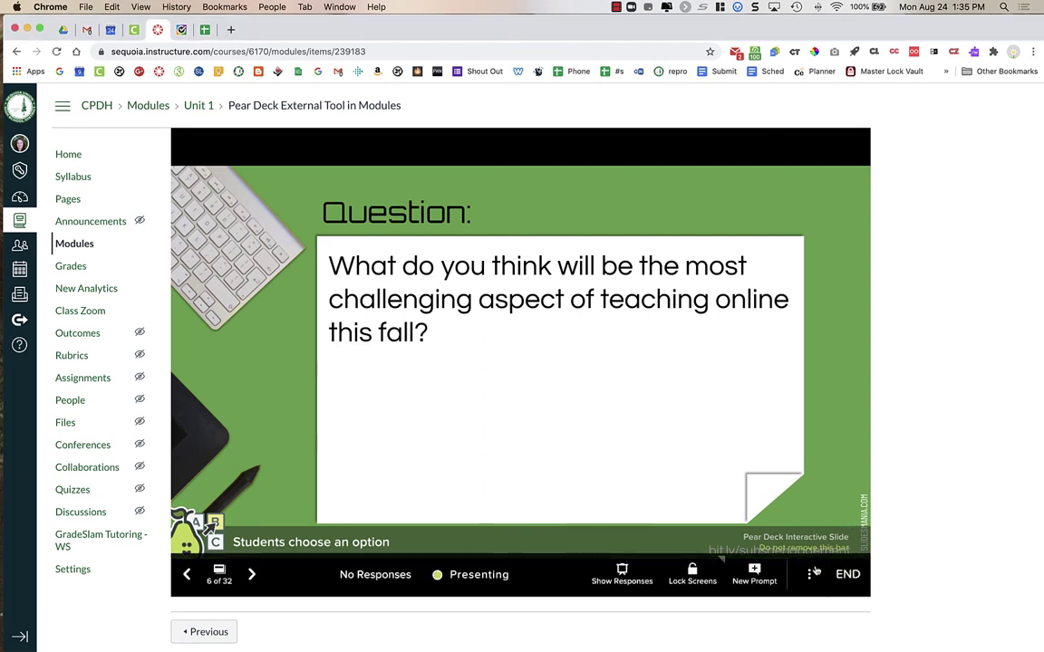
pyautogui.click(809, 574)
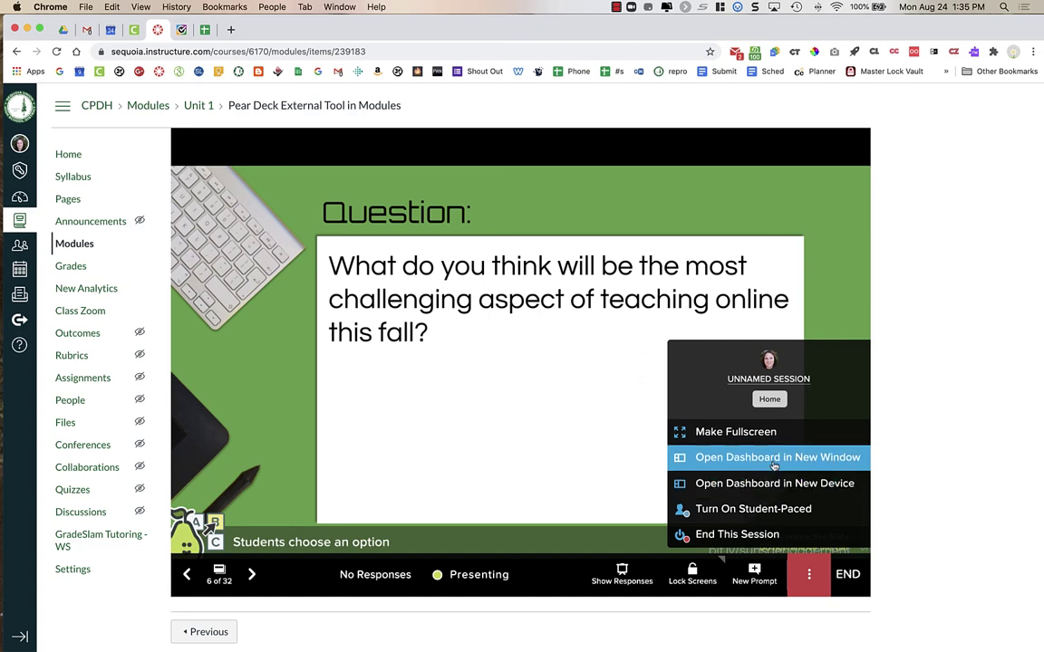
pyautogui.click(702, 431)
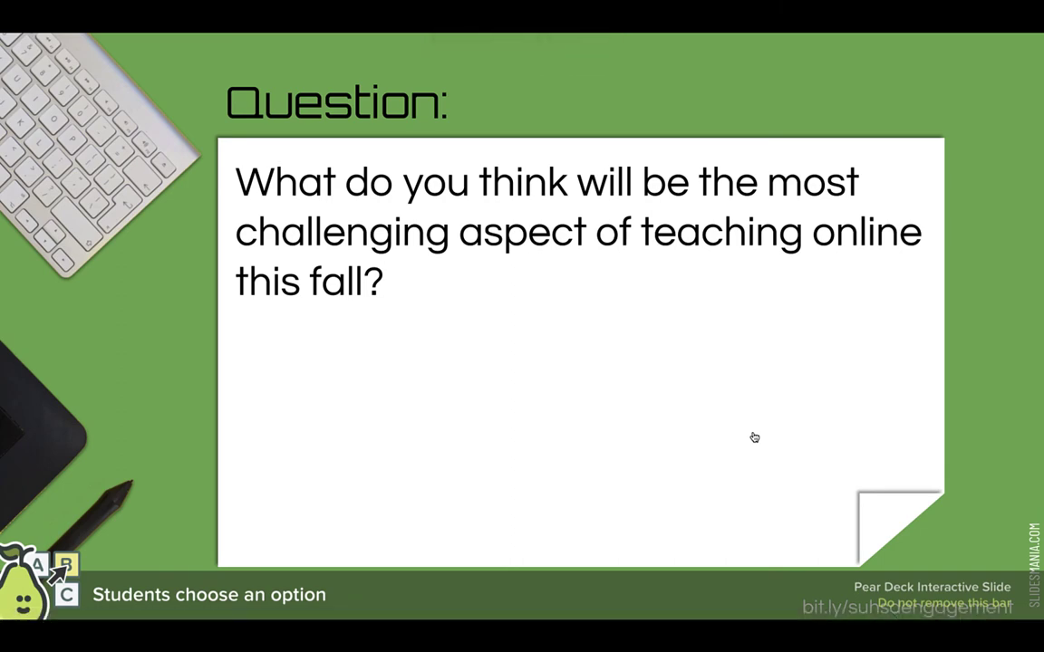
pyautogui.hotkey('ctrl', 'Left')
pyautogui.hotkey('ctrl', 'Left')
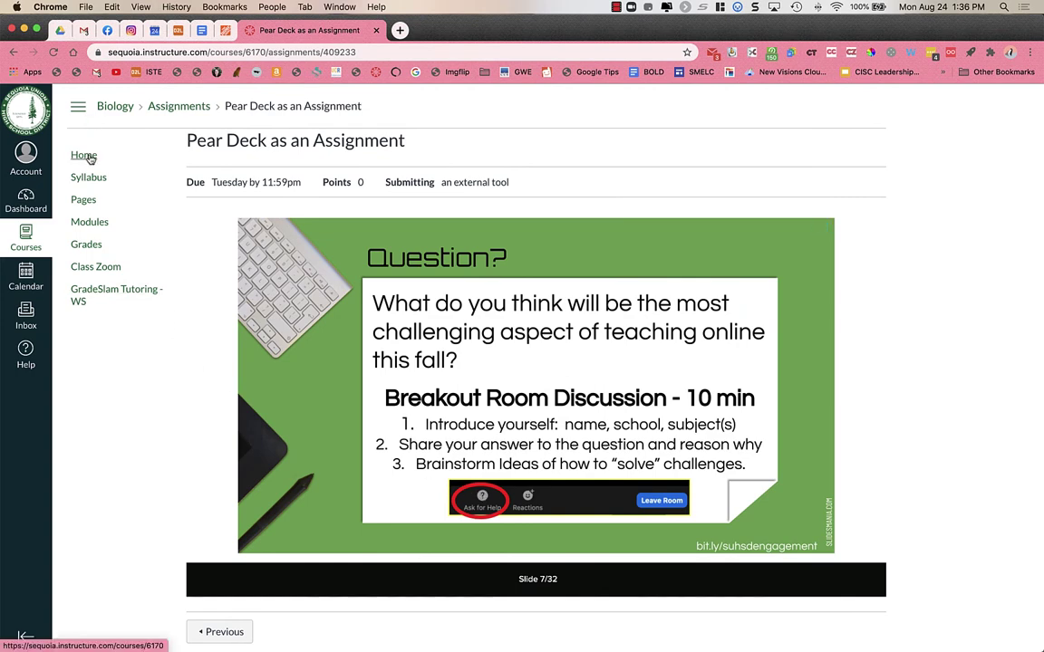
# Step: As the student, open Pear Deck External Tool in Modules from the course Modules list
pyautogui.click(91, 226)
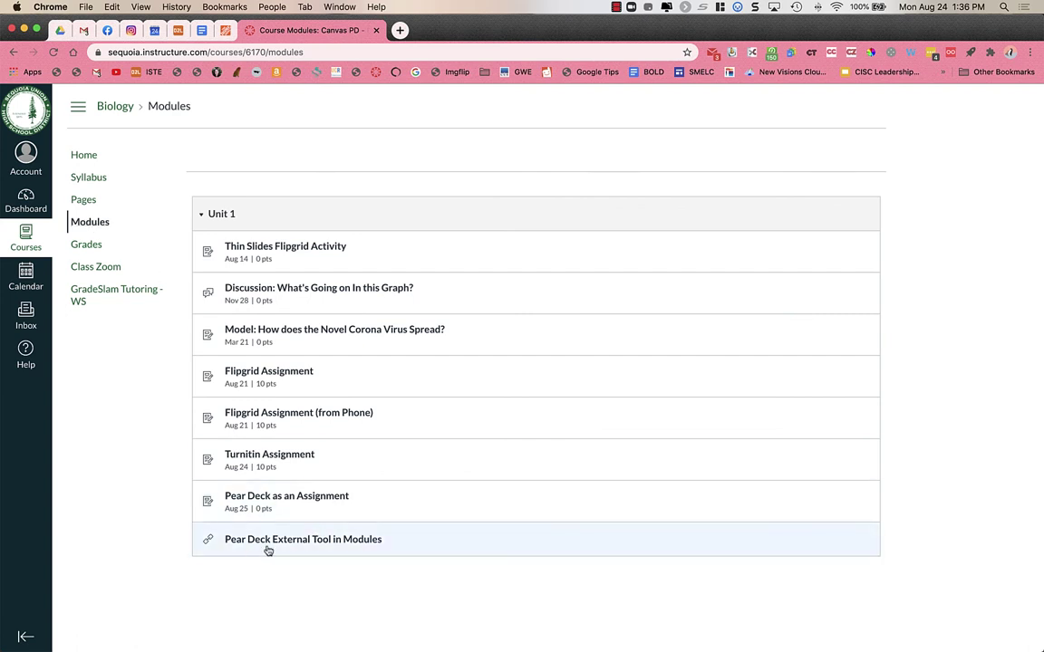
pyautogui.click(85, 155)
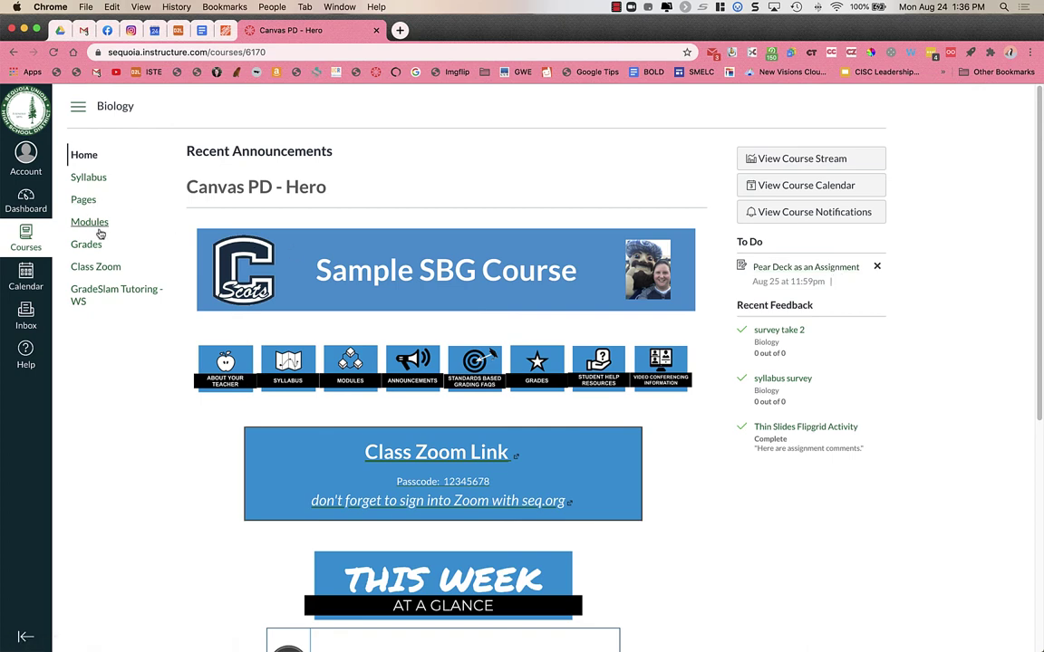
pyautogui.click(98, 229)
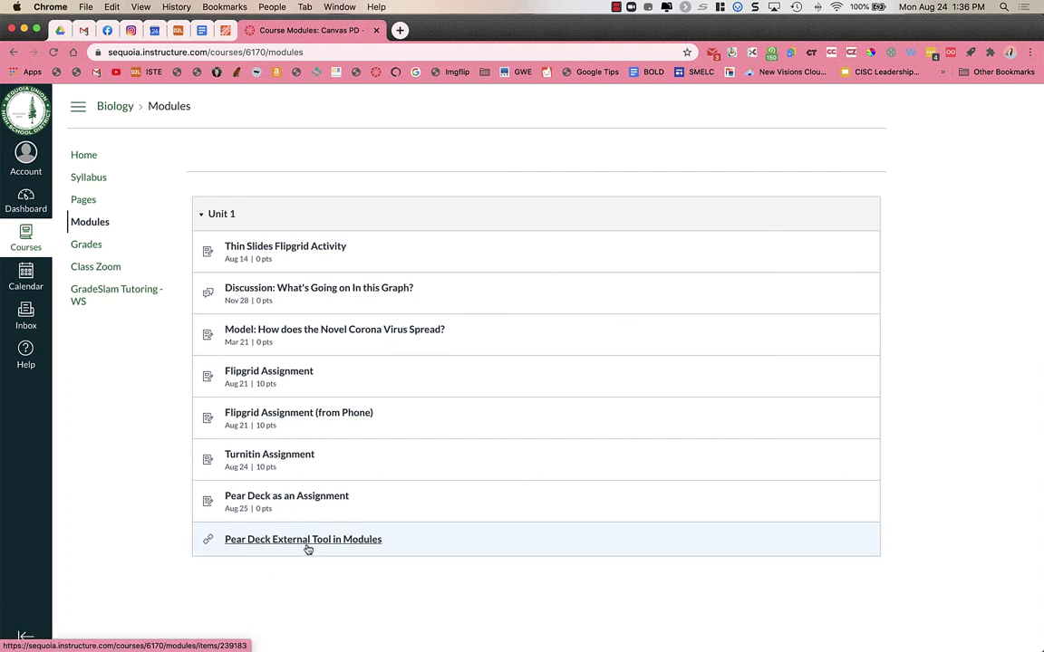
pyautogui.click(246, 541)
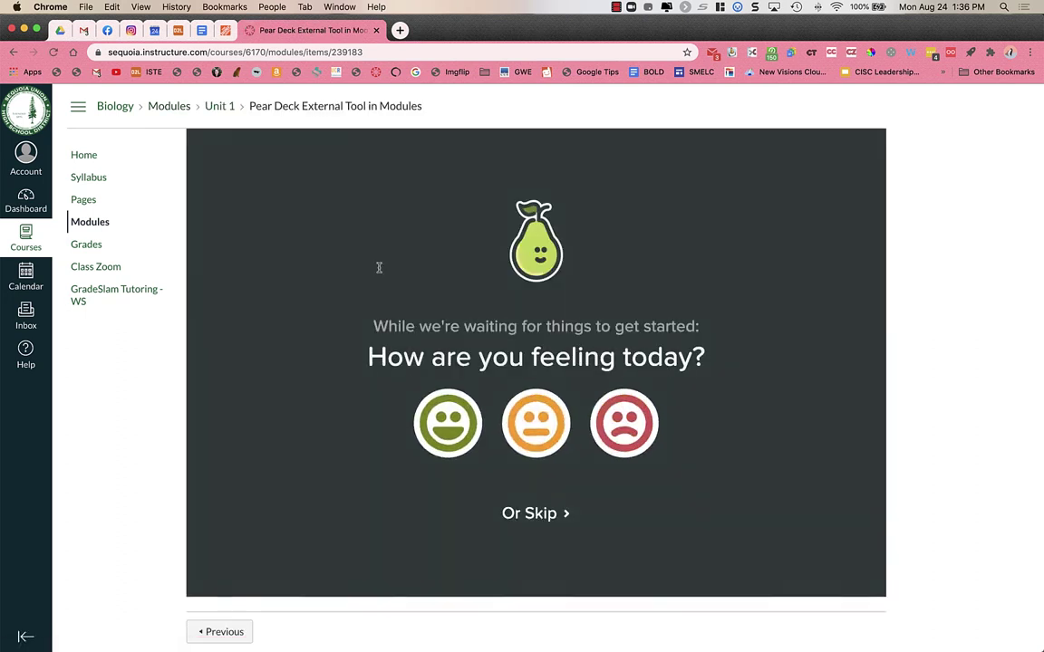
# Step: Skip the mood check-in, answer with the new-technology option, and return to the presenter
pyautogui.click(541, 515)
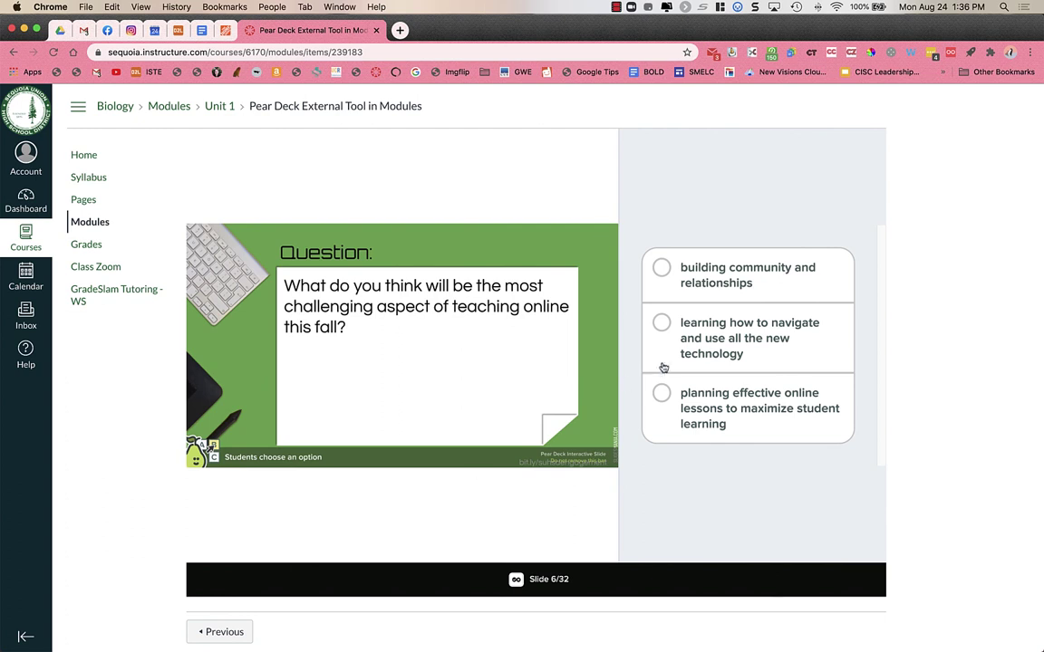
pyautogui.click(697, 355)
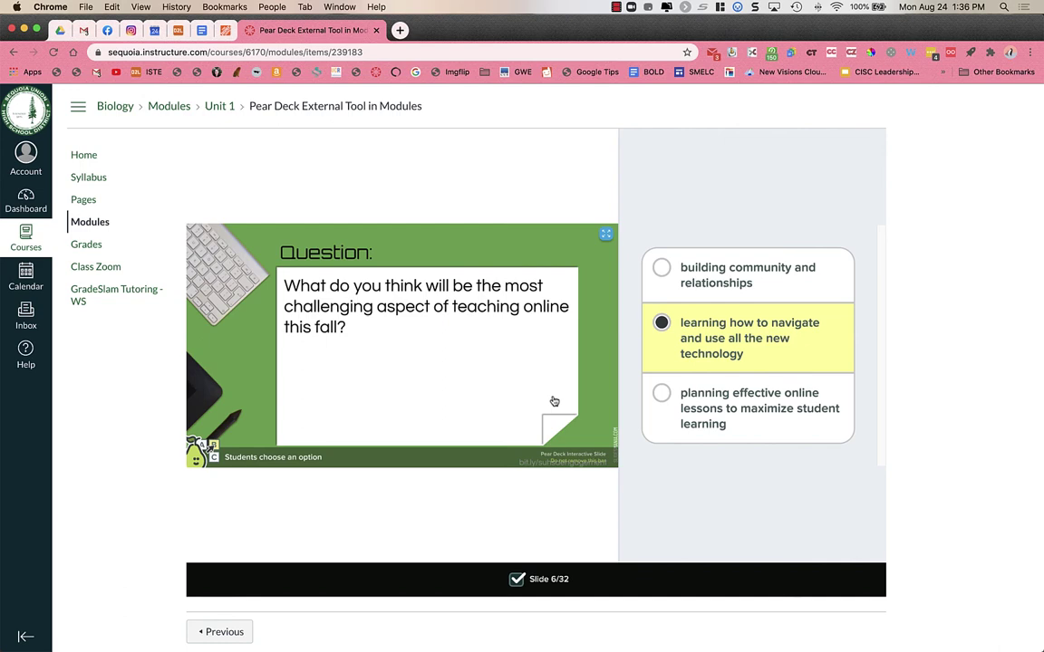
pyautogui.click(606, 234)
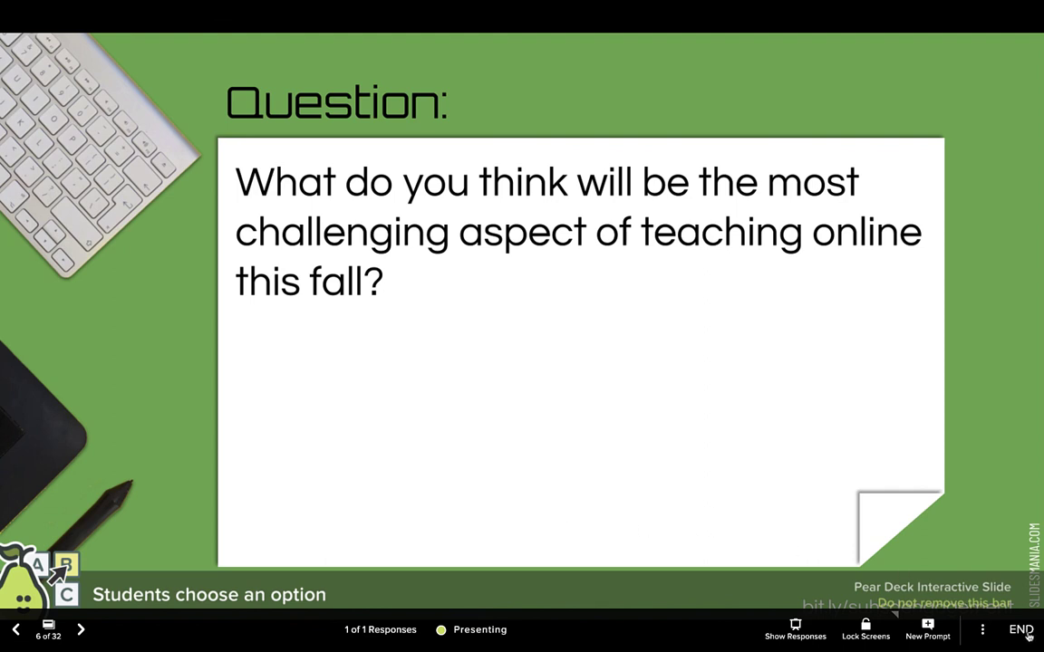
# Step: Exit full-screen presentation mode through the session options menu
pyautogui.click(982, 629)
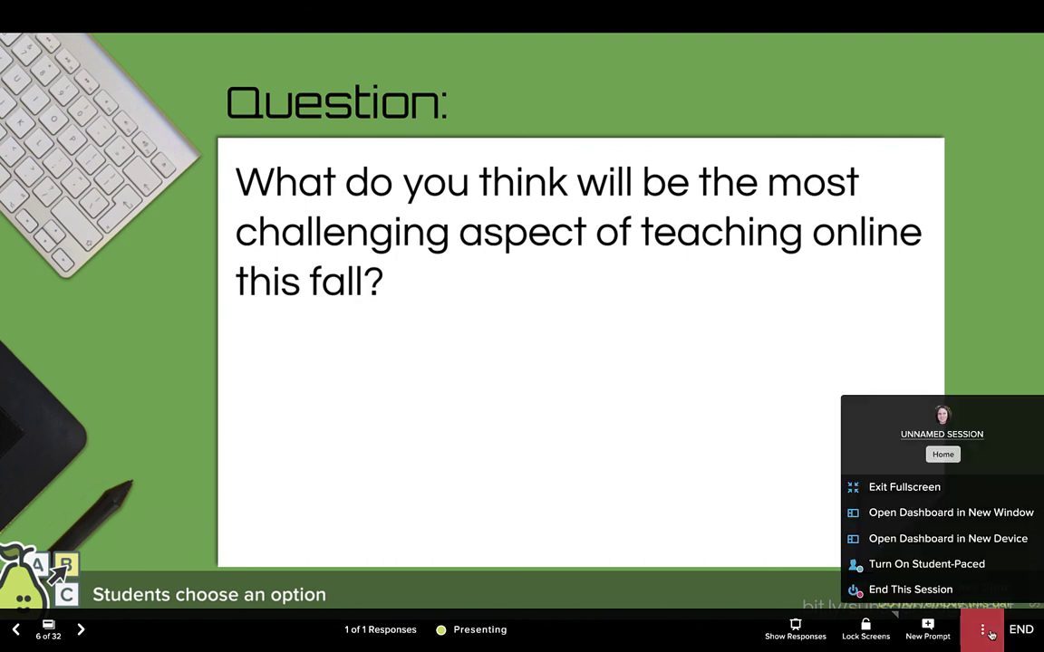
pyautogui.click(893, 490)
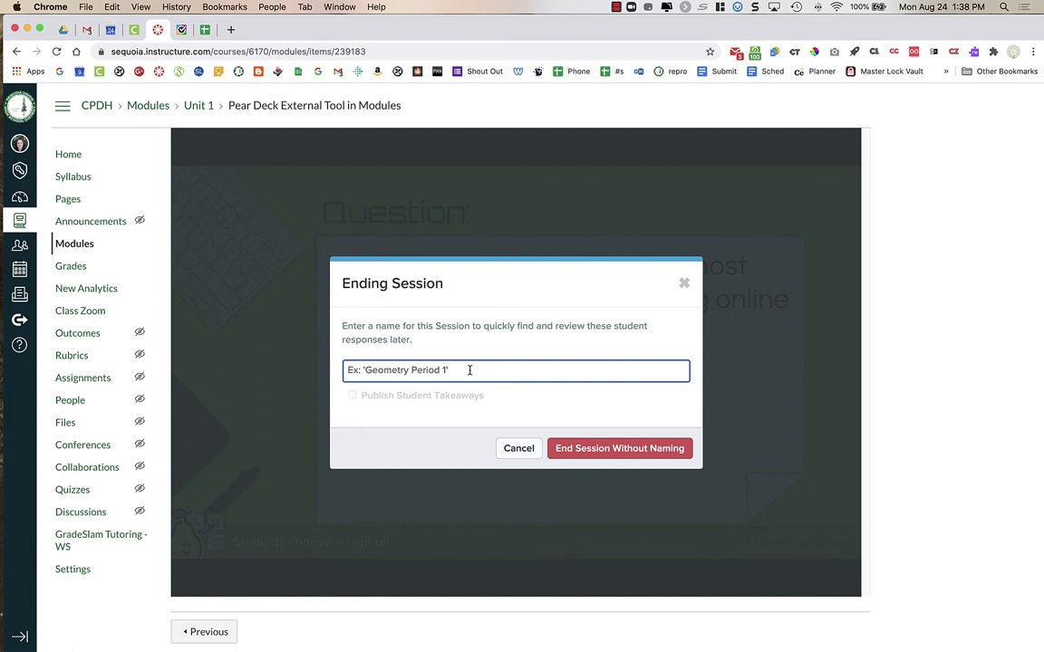
# Step: Cancel ending the session and show slide 6's single choice-B response as a dashboard card
pyautogui.click(517, 449)
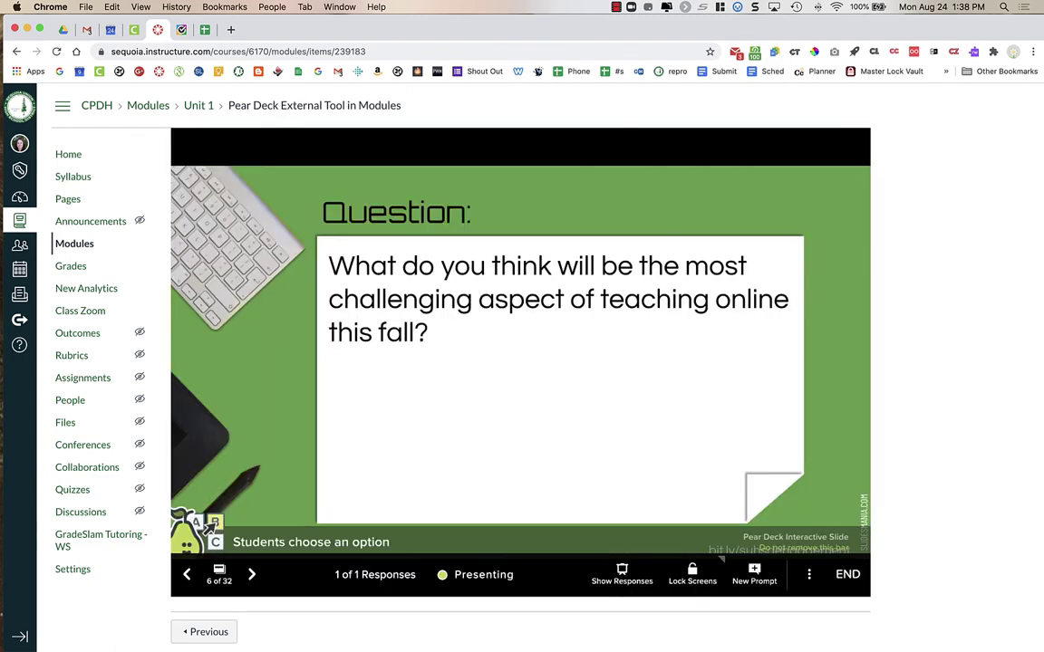
pyautogui.moveTo(393, 21); pyautogui.dragTo(442, 168)
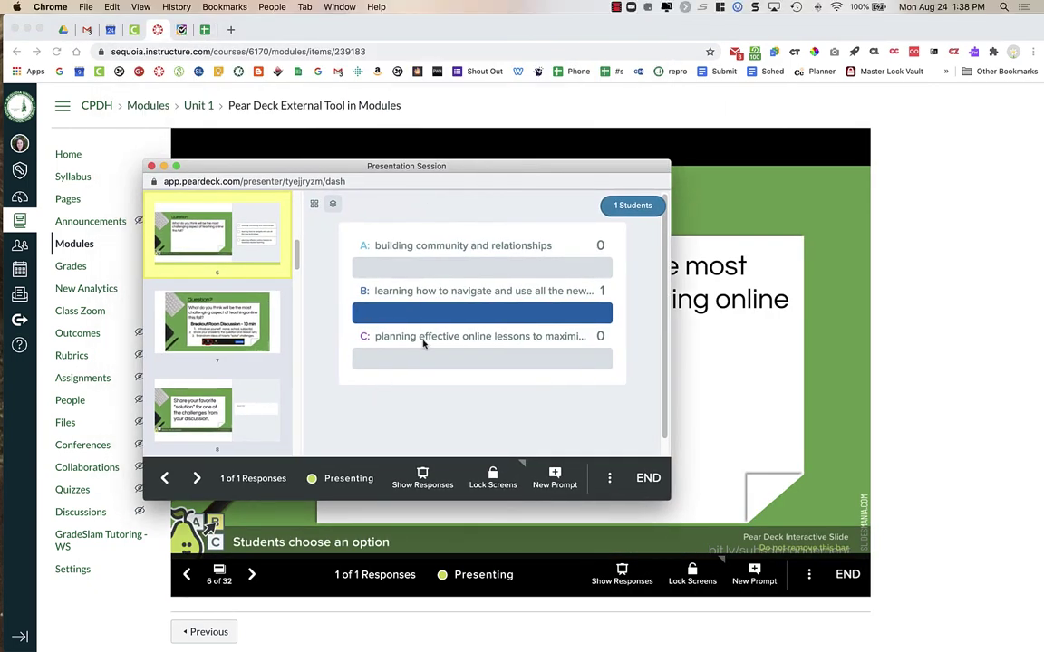
pyautogui.scroll(-1, 453, 331)
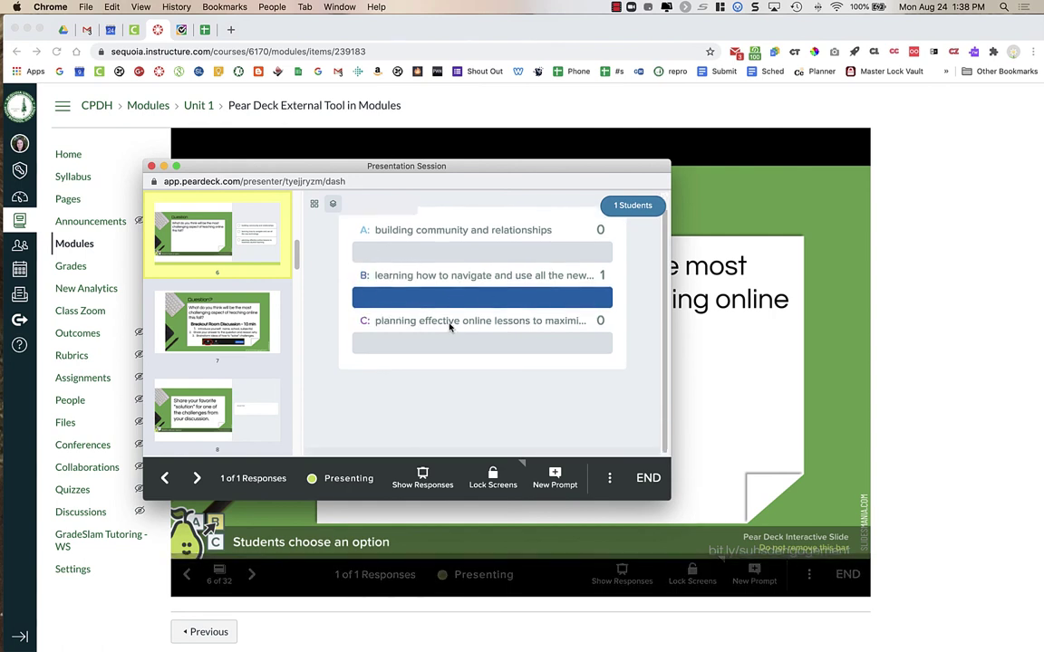
pyautogui.click(315, 204)
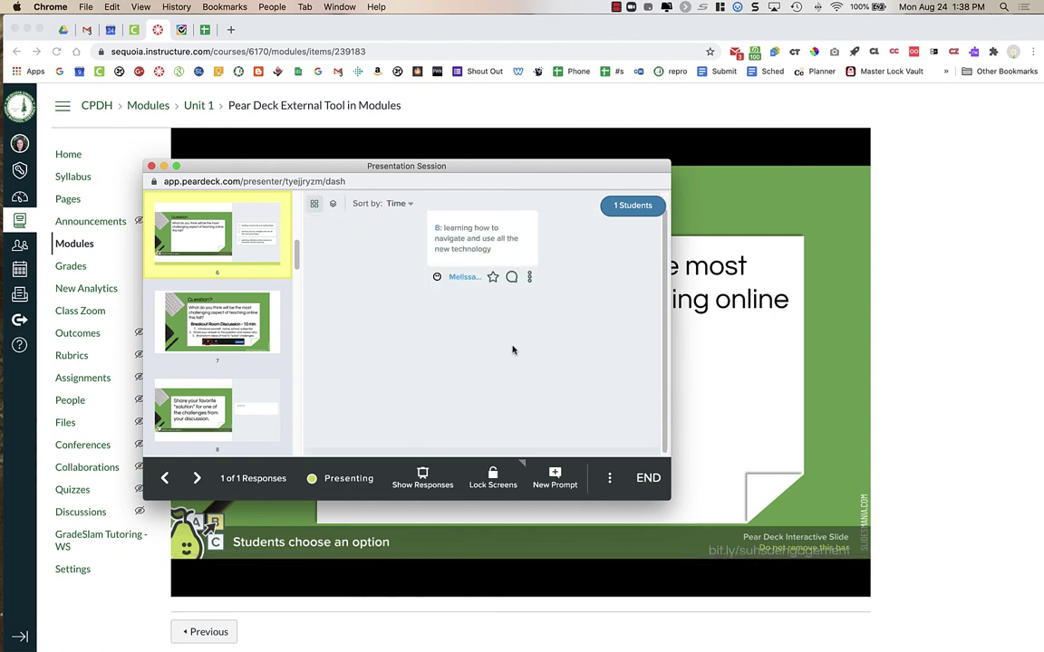